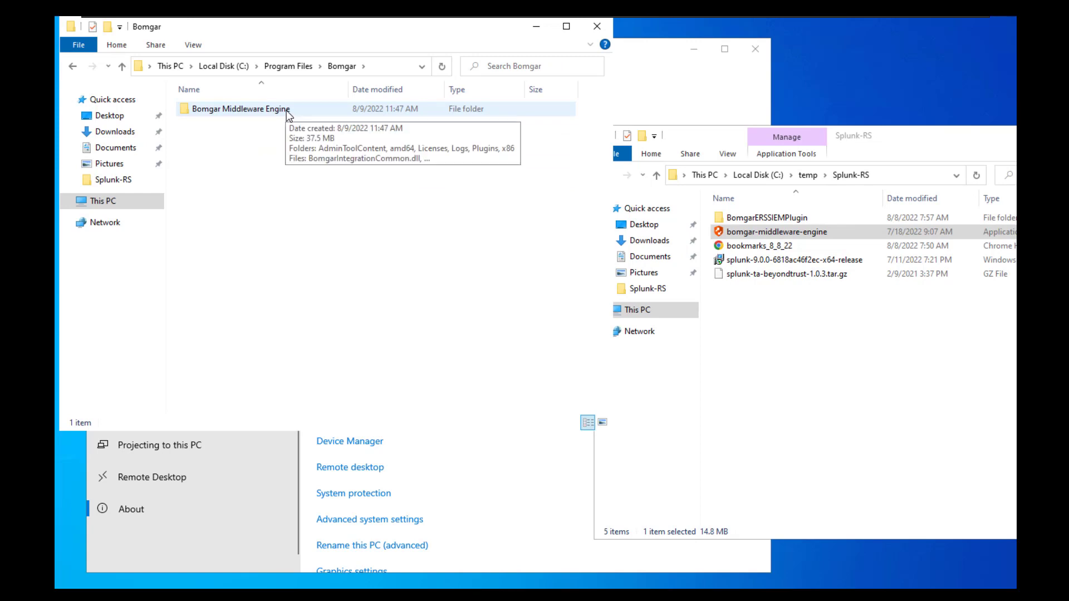
Copy the BomgarERSSIEMPlugin folder from Splunk-RS into the Plugins folder of Bomgar Middleware Engine
{"action": "double_click", "coordinate": [284, 110]}
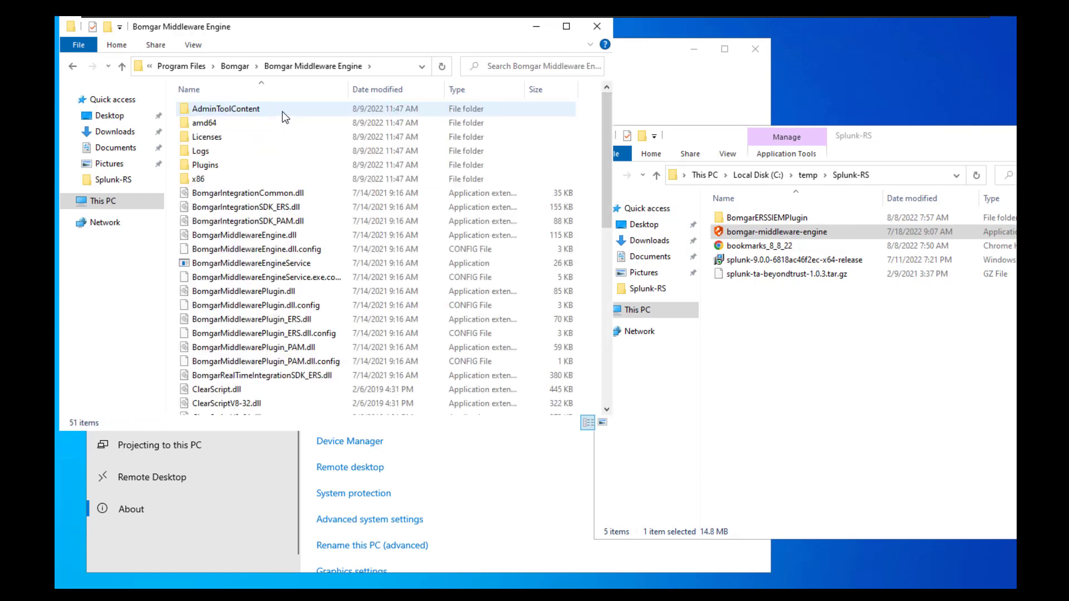
{"action": "double_click", "coordinate": [226, 164]}
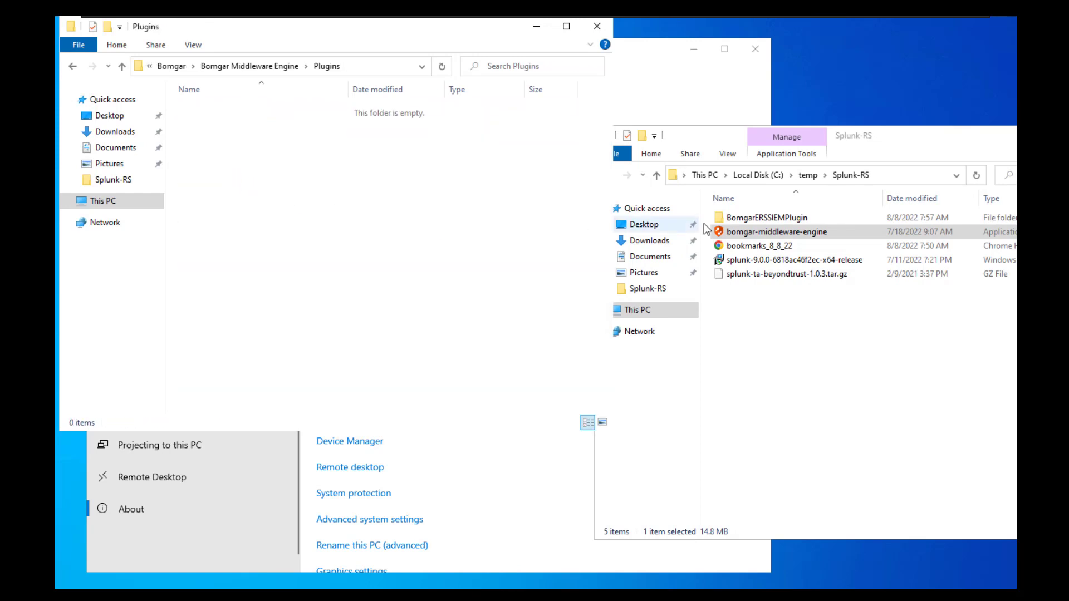
{"action": "left_click", "coordinate": [738, 219]}
{"action": "right_click", "coordinate": [739, 220]}
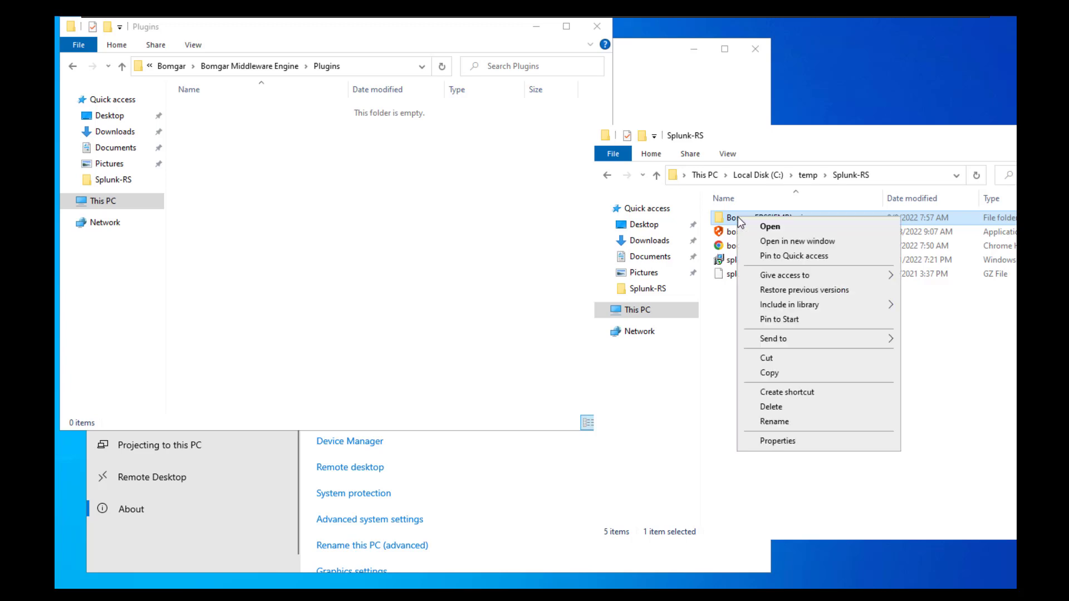
{"action": "left_click", "coordinate": [769, 373]}
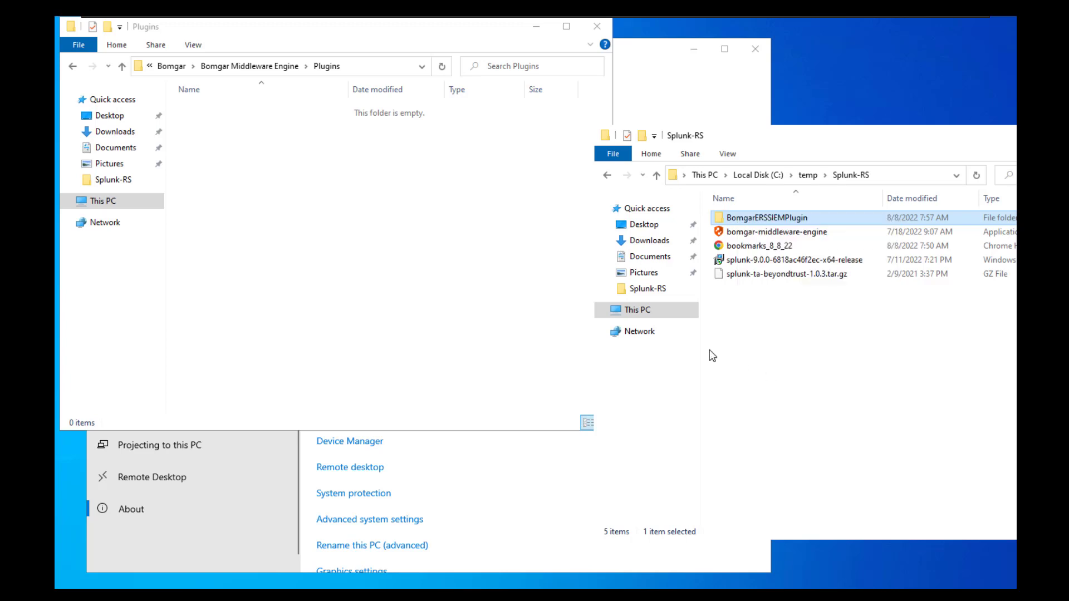
{"action": "right_click", "coordinate": [274, 173]}
{"action": "left_click", "coordinate": [318, 263]}
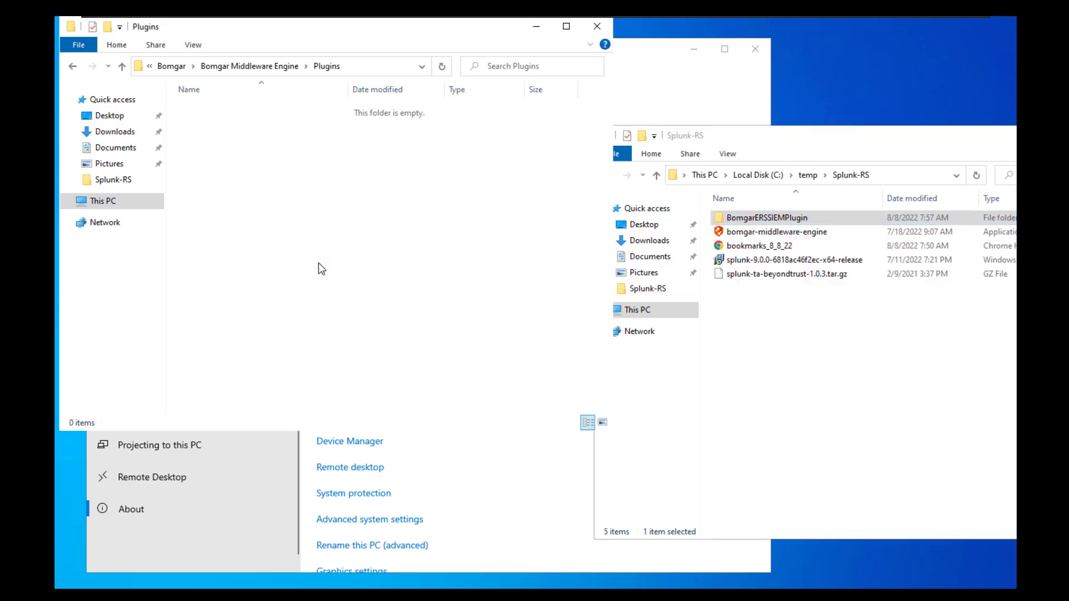
{"action": "left_click", "coordinate": [294, 218]}
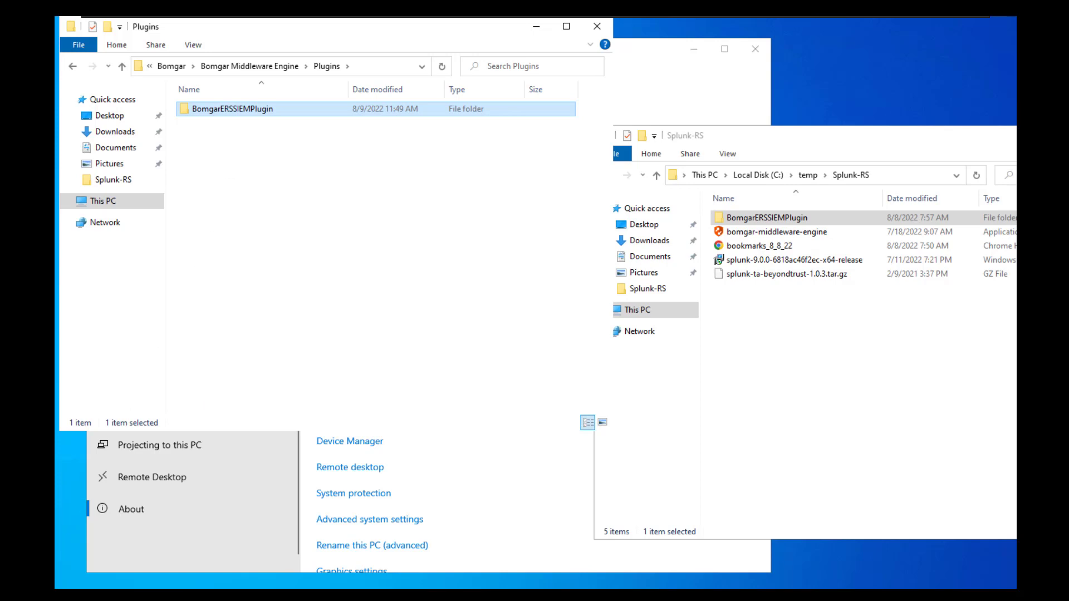
Open Computer Management in a maximized window and display the list of Windows services
{"action": "key", "text": "super+x"}
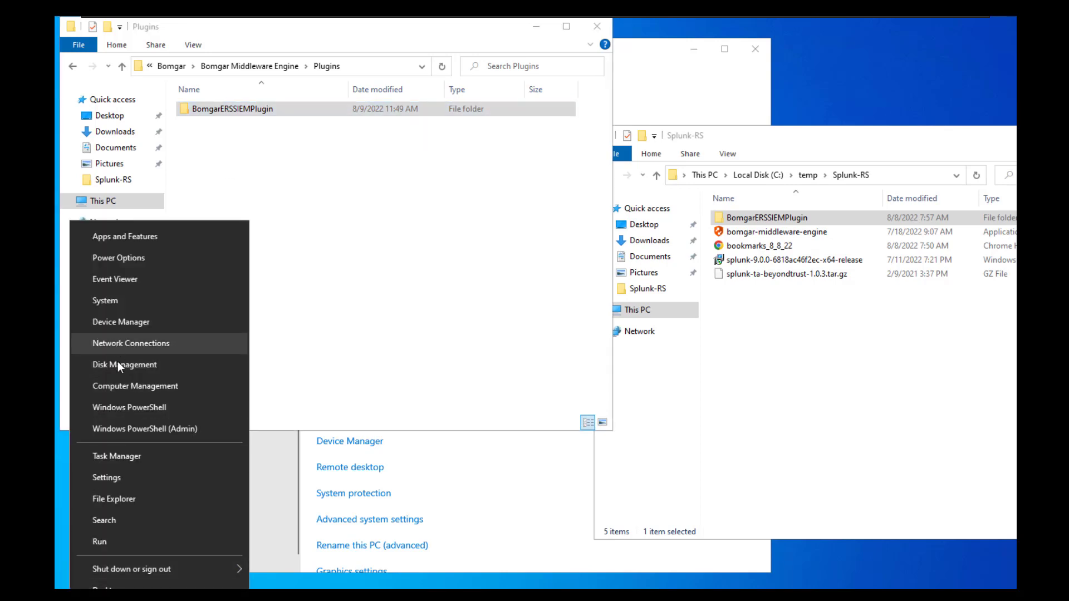
{"action": "left_click", "coordinate": [120, 389]}
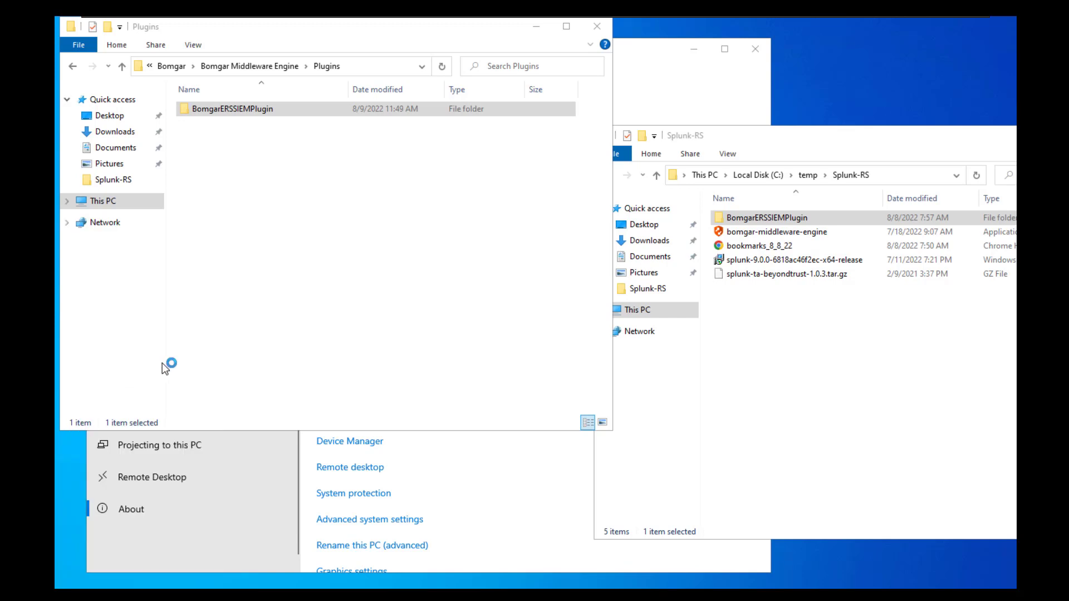
{"action": "double_click", "coordinate": [225, 131]}
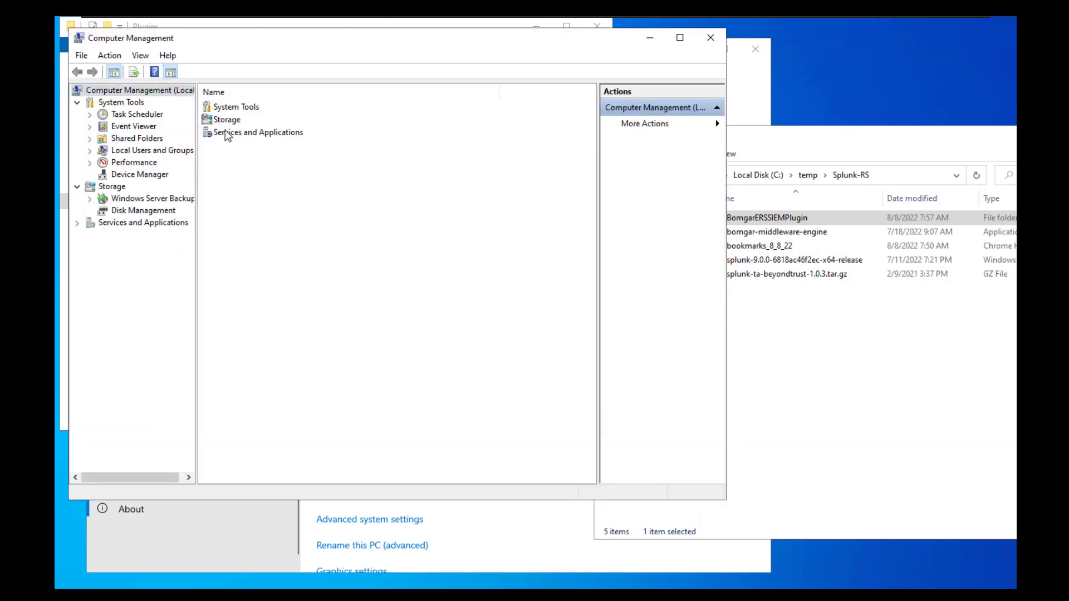
{"action": "left_click", "coordinate": [675, 44]}
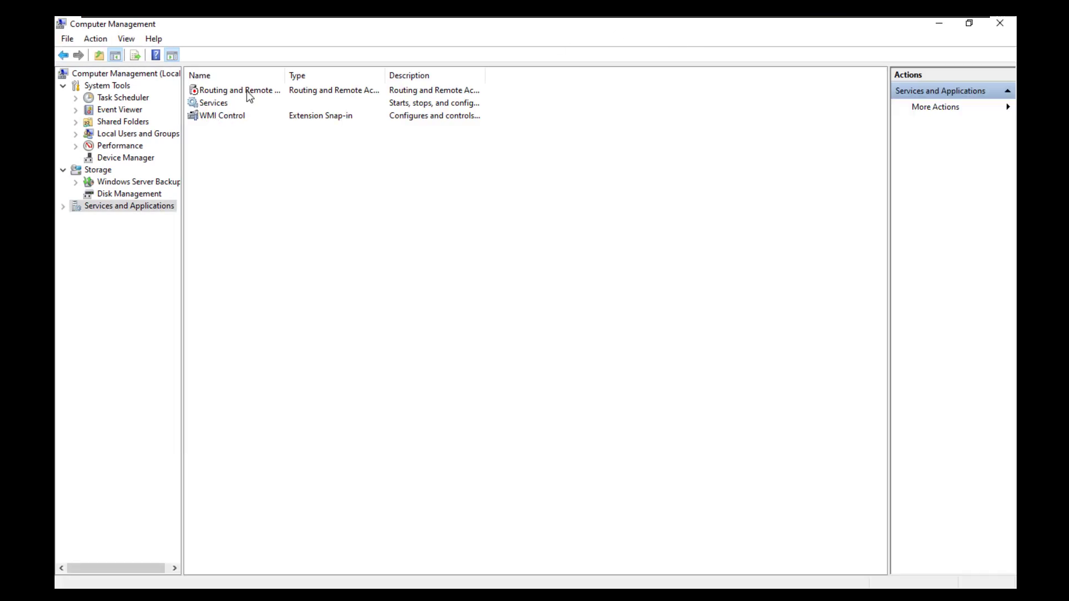
{"action": "double_click", "coordinate": [216, 103]}
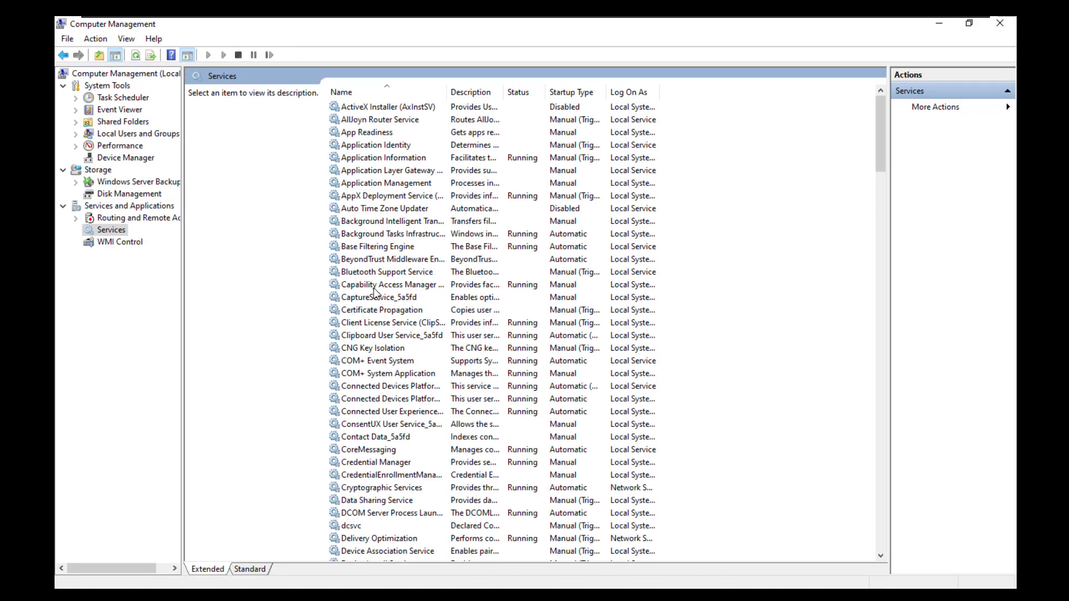
Start the BeyondTrust Middleware Engine service, widening the service name column to read the full name
{"action": "left_click", "coordinate": [374, 261]}
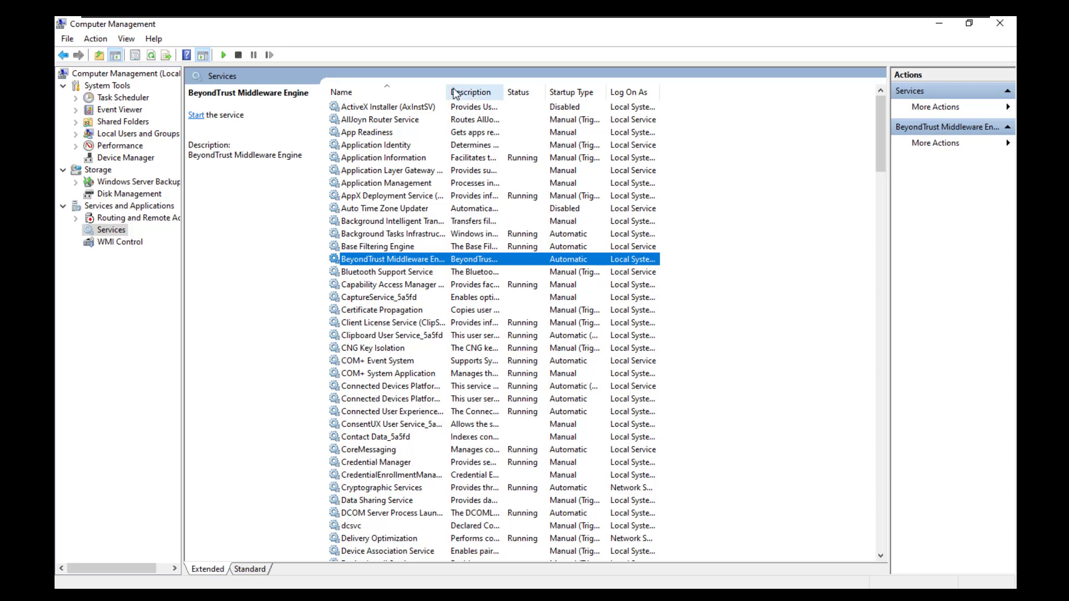
{"action": "left_click_drag", "start_coordinate": [475, 95], "coordinate": [488, 95]}
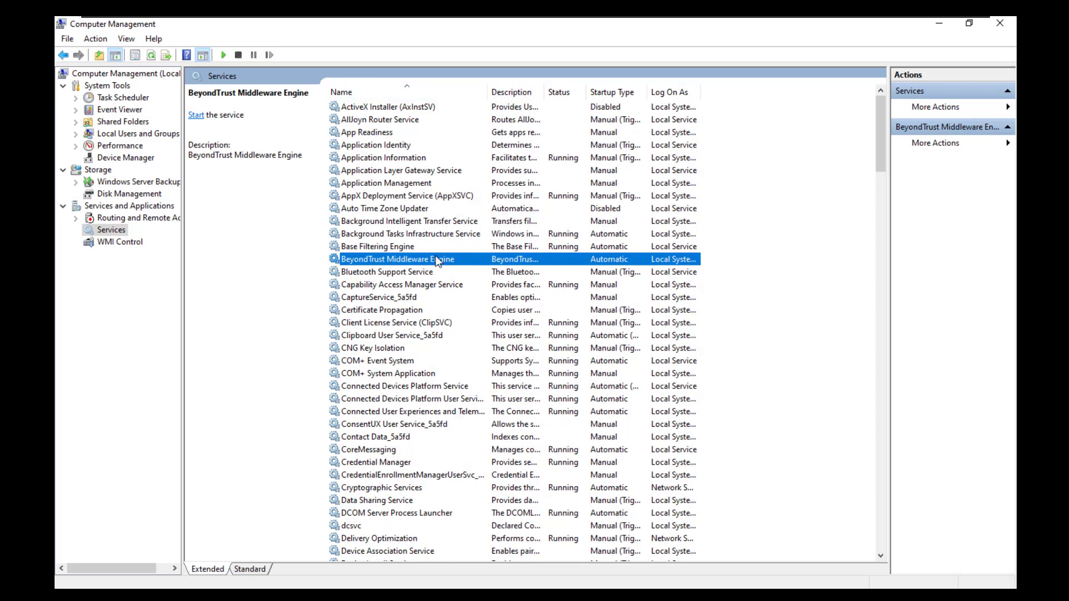
{"action": "right_click", "coordinate": [430, 261]}
{"action": "left_click", "coordinate": [456, 269]}
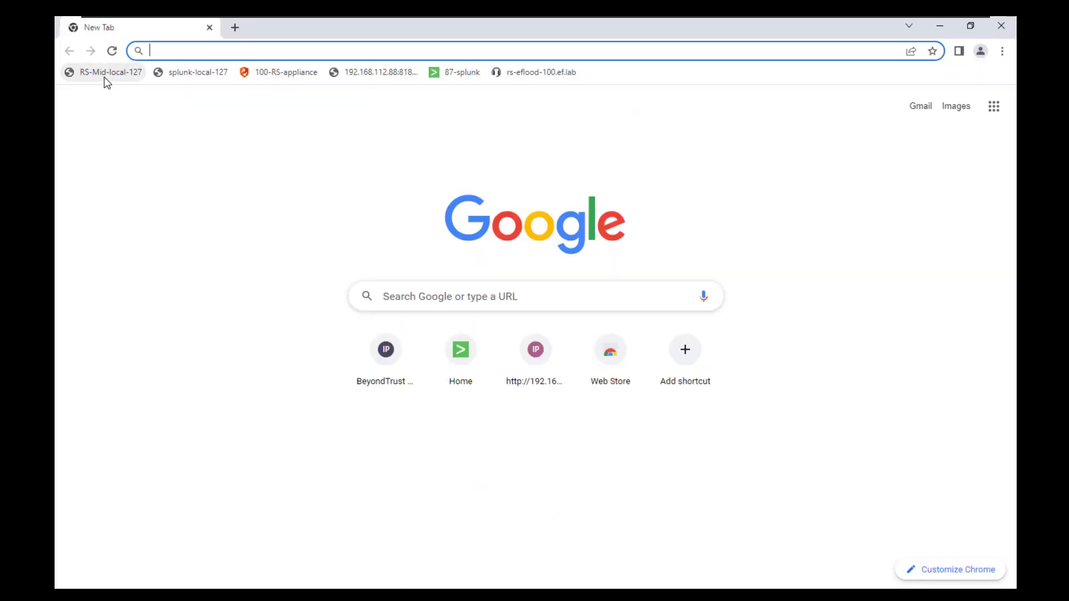
In Chrome, open the BeyondTrust Middleware Administration Tool from the RS-Mid-local-127 bookmark and examine the port in its address
{"action": "left_click", "coordinate": [104, 73]}
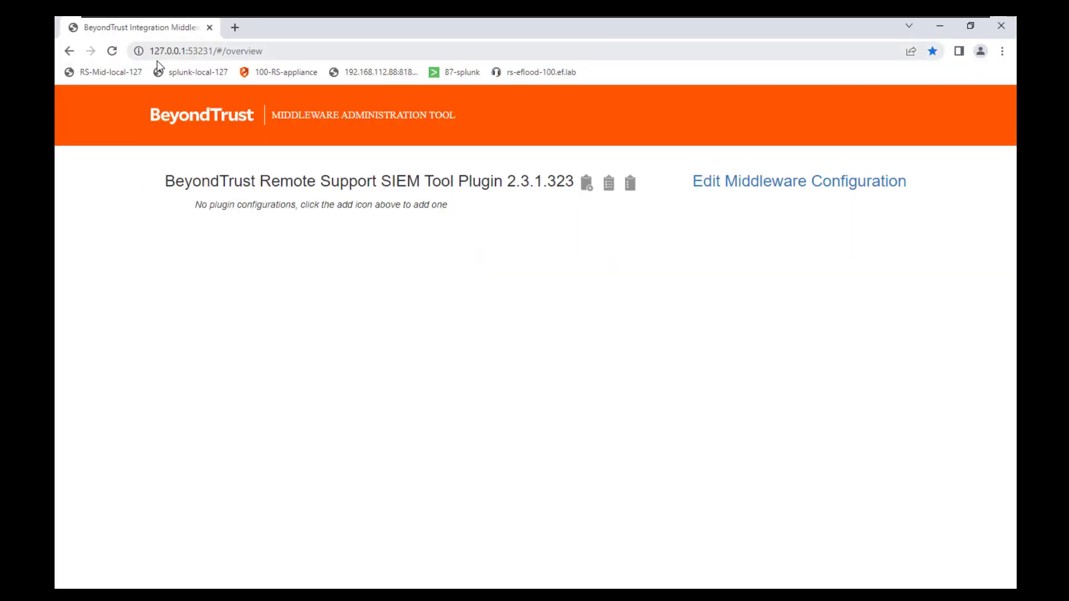
{"action": "left_click", "coordinate": [190, 51]}
{"action": "left_click_drag", "start_coordinate": [189, 51], "coordinate": [213, 51]}
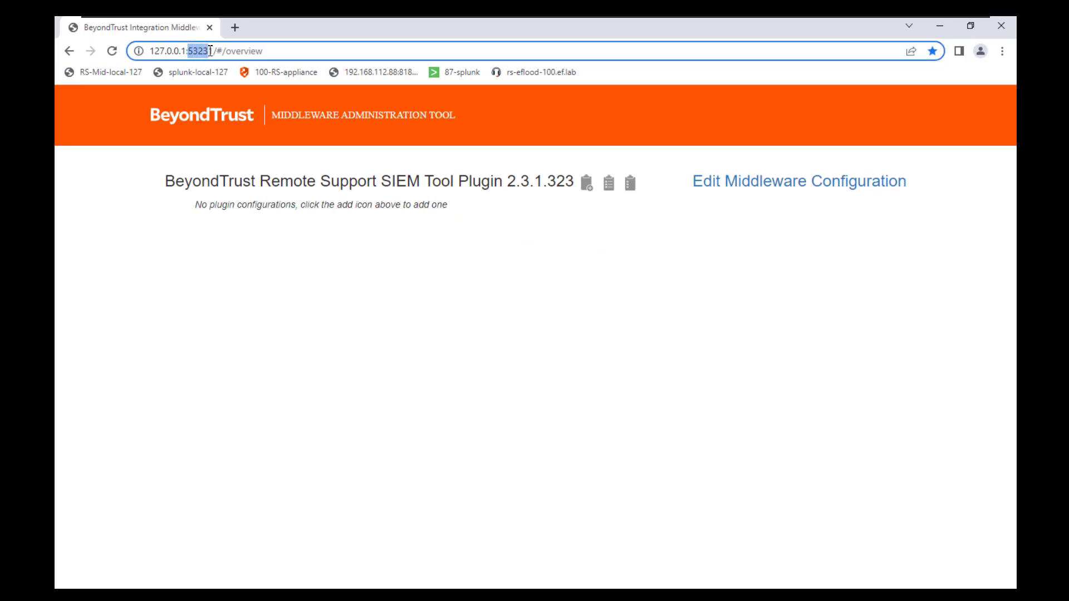
{"action": "left_click", "coordinate": [303, 52]}
{"action": "left_click", "coordinate": [747, 421]}
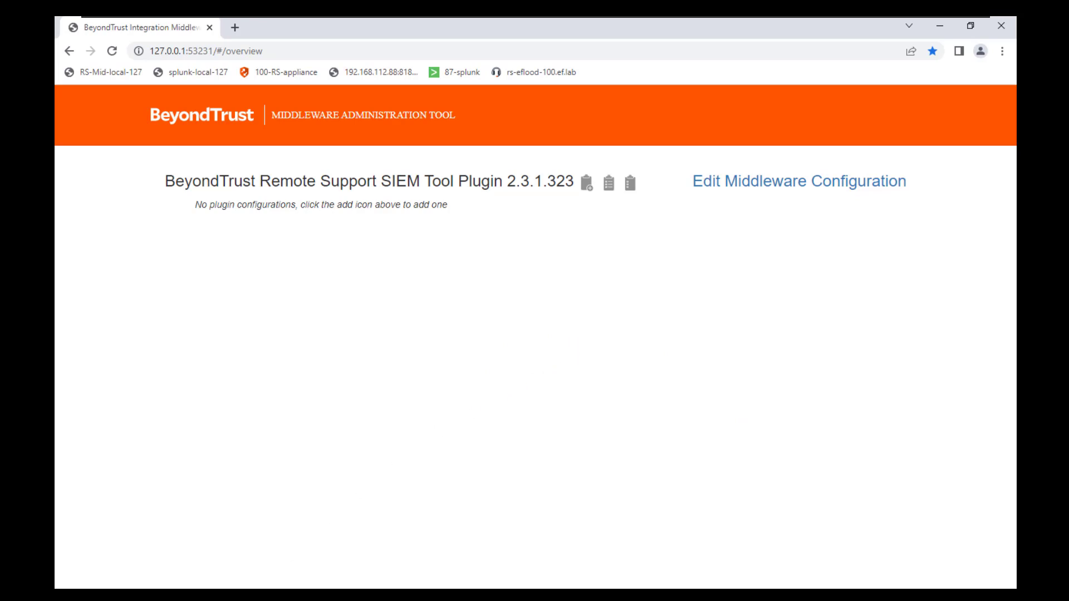
Launch the splunk-9.0.0 x64 installer from the Splunk-RS folder and accept the license agreement with the default installation options
{"action": "key", "text": "alt+Tab"}
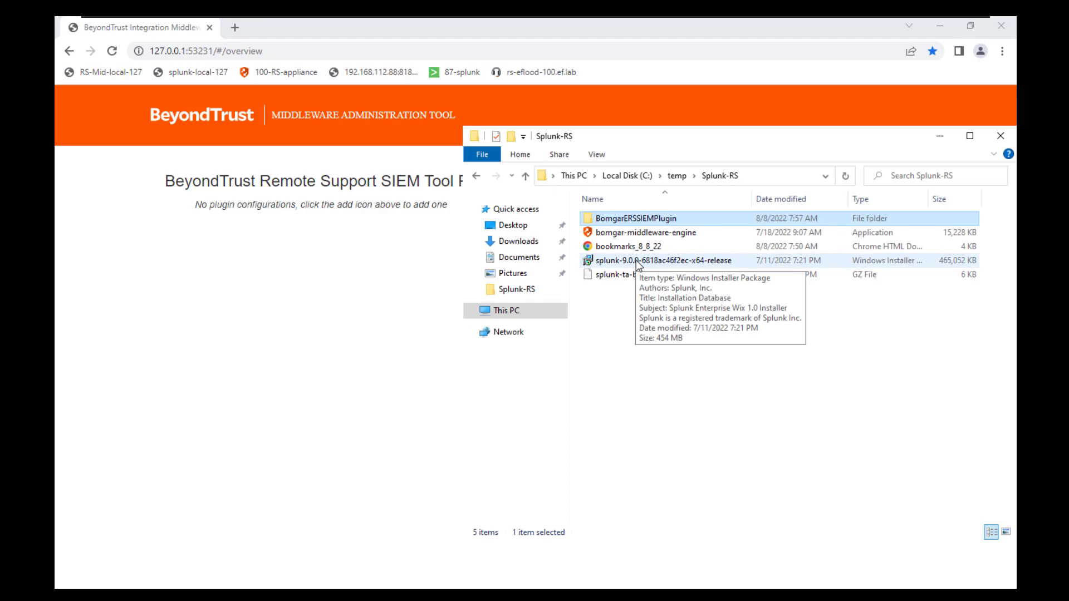
{"action": "double_click", "coordinate": [632, 261]}
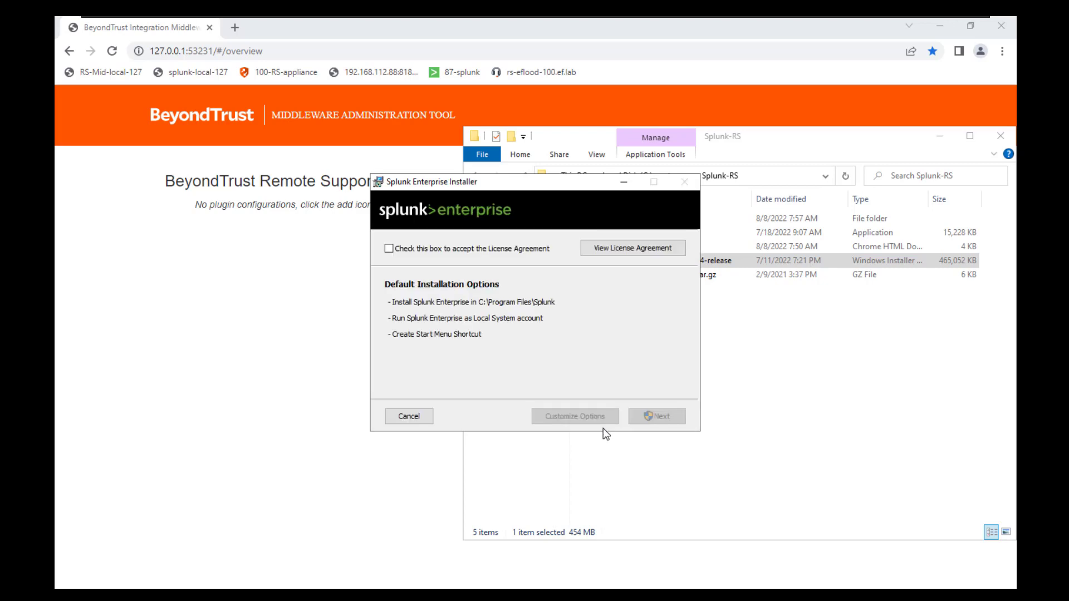
{"action": "left_click", "coordinate": [453, 251]}
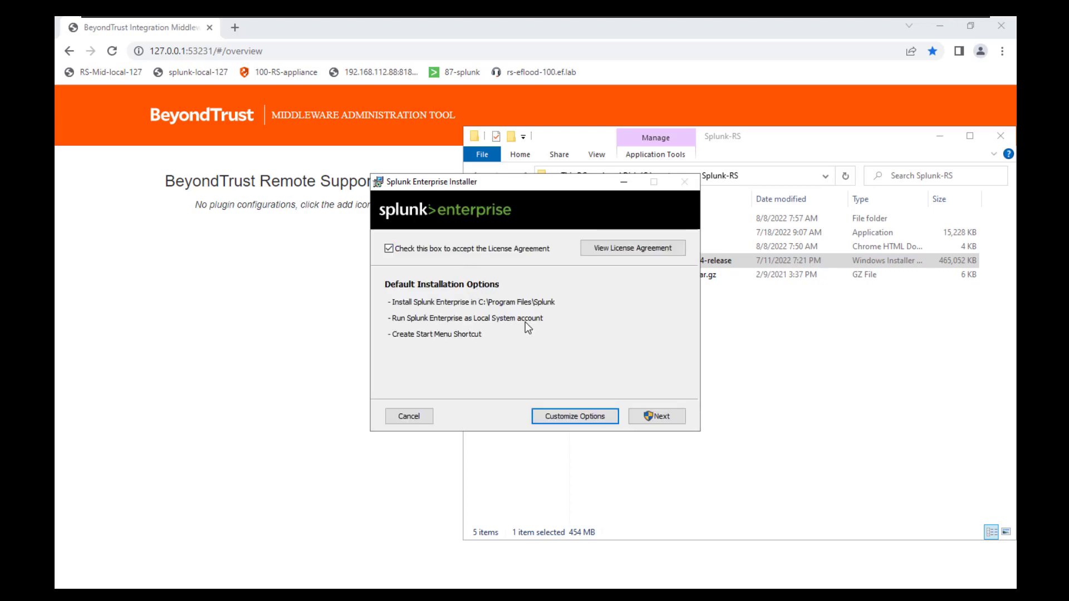
{"action": "left_click", "coordinate": [645, 417]}
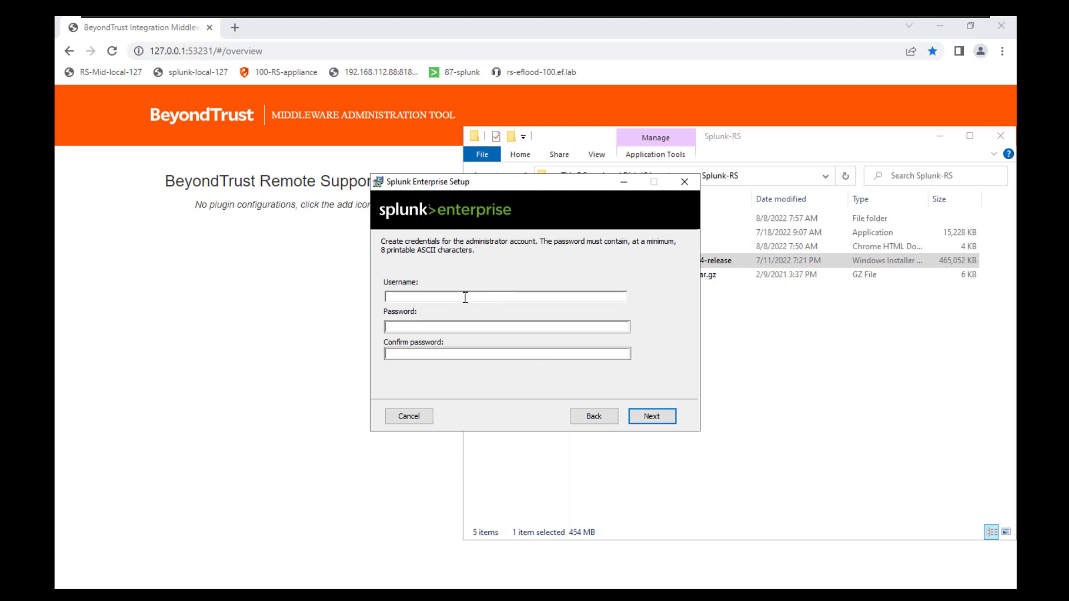
Create the Splunk administrator credentials with username btadmin, entering and confirming the account password
{"action": "type", "text": "btadmin"}
{"action": "key", "text": "Tab"}
{"action": "type", "text": "•••••••••••••••"}
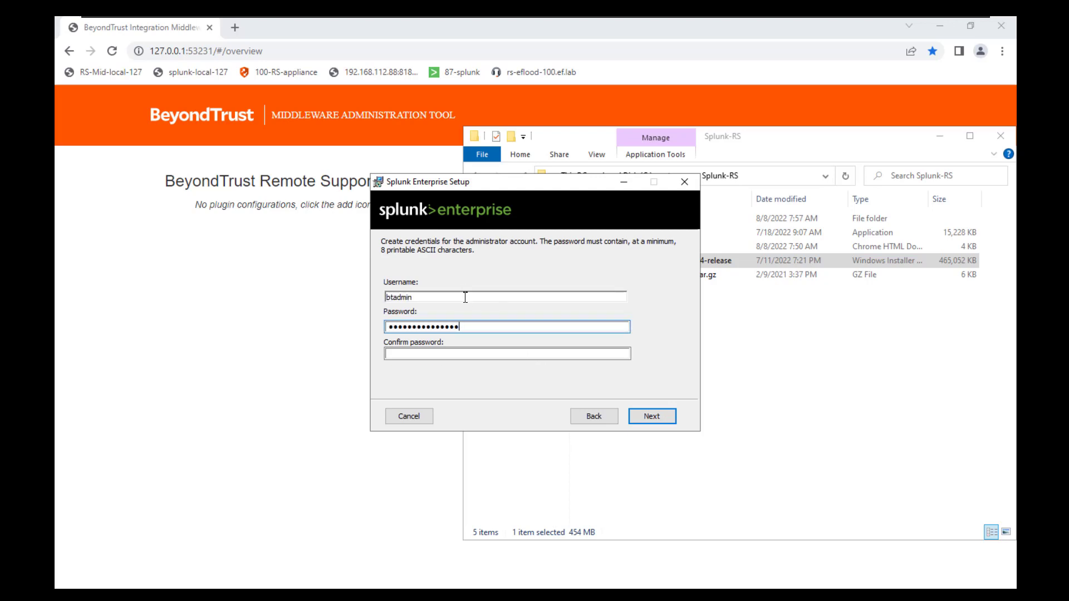
{"action": "key", "text": "Tab"}
{"action": "type", "text": "•••••••••••••••"}
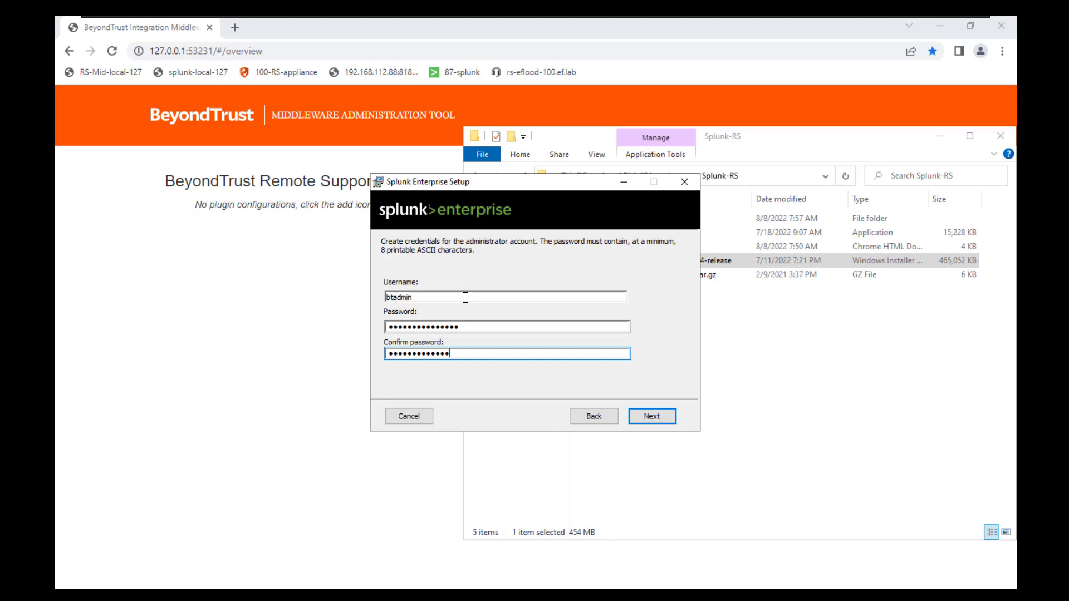
{"action": "left_click", "coordinate": [656, 416]}
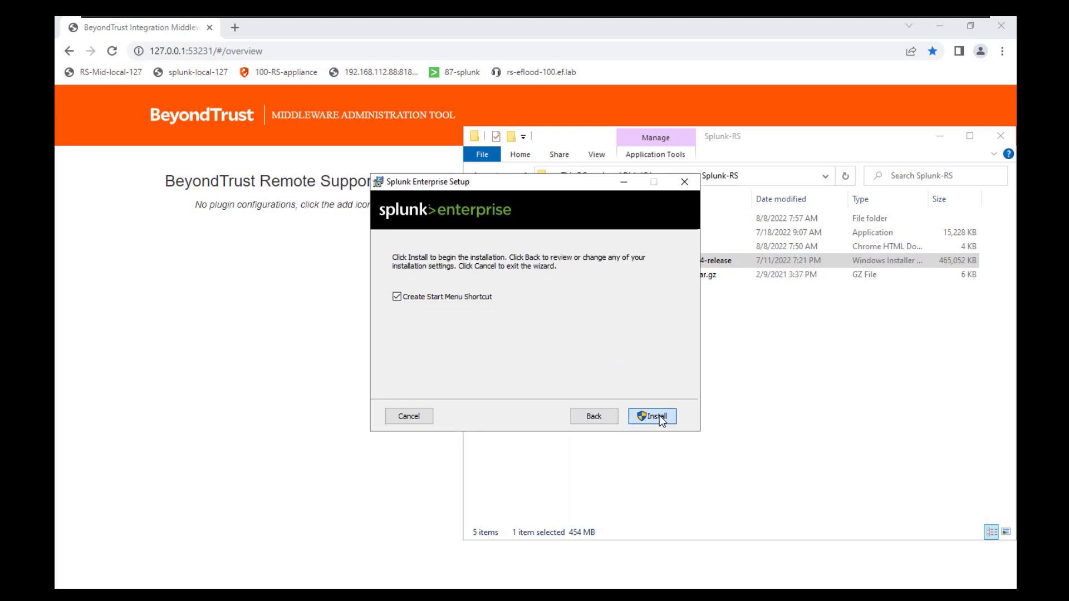
Install Splunk Enterprise with a Start Menu shortcut, allow the device changes, and finish setup with the browser launch enabled
{"action": "left_click", "coordinate": [659, 416]}
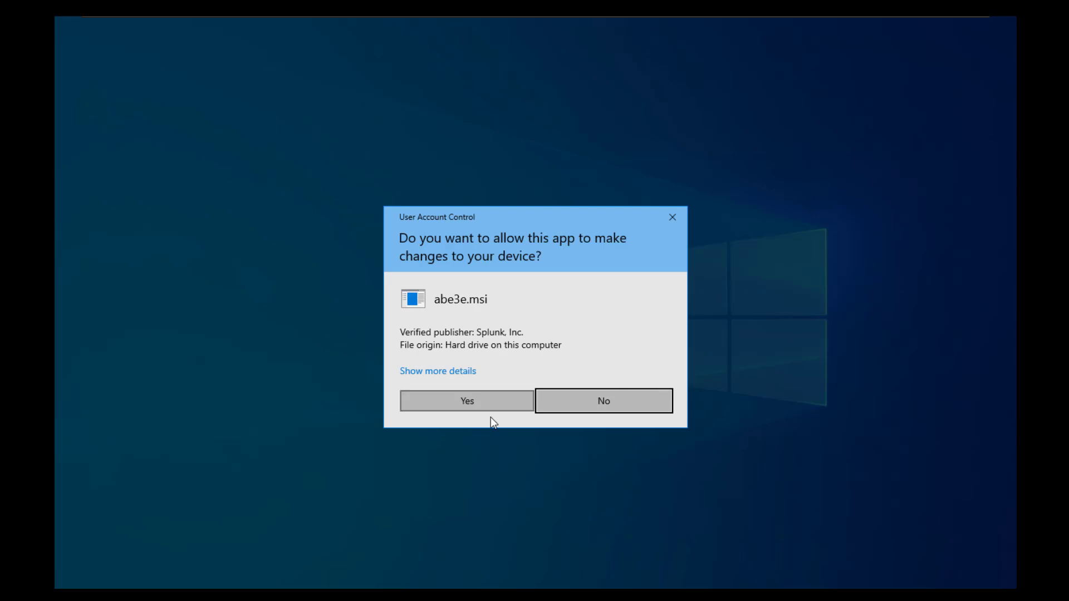
{"action": "left_click", "coordinate": [470, 410]}
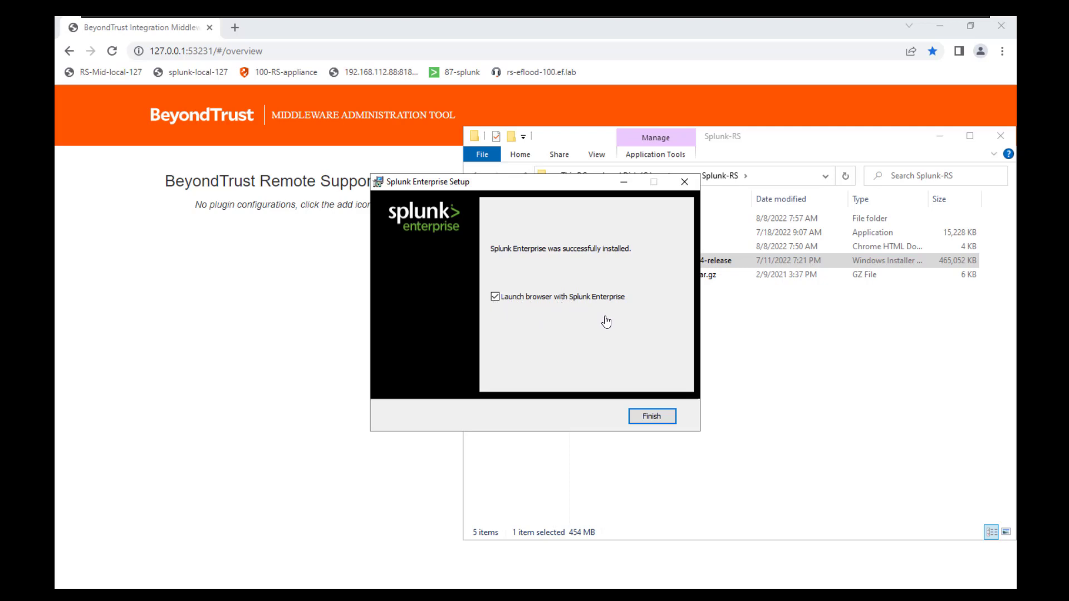
{"action": "left_click", "coordinate": [648, 417]}
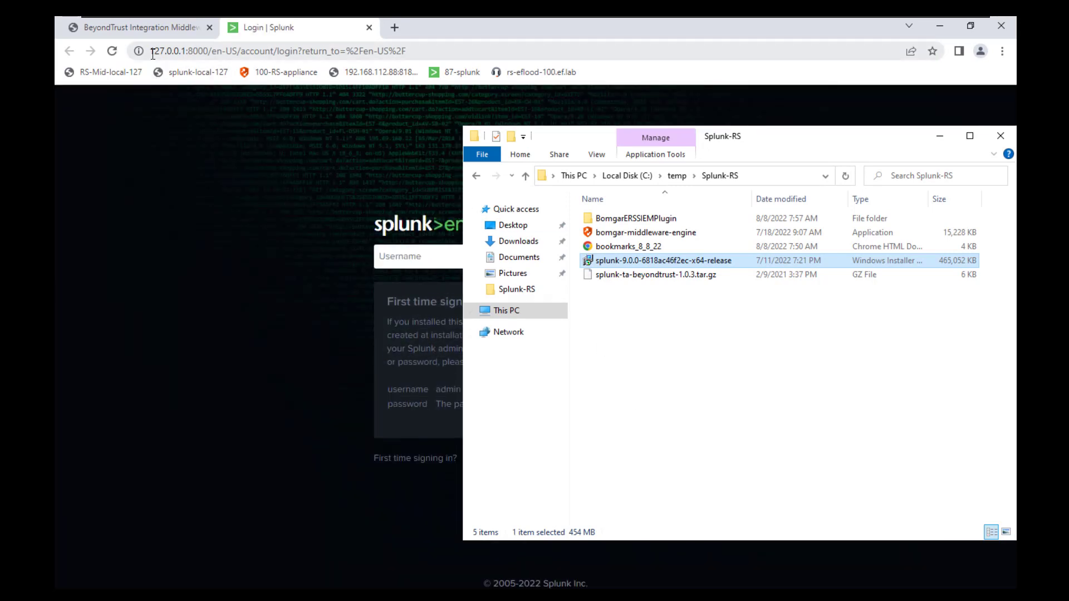
Sign in to Splunk Enterprise as btadmin with the account password, declining to save it and dismissing the usage data notice
{"action": "left_click", "coordinate": [152, 54]}
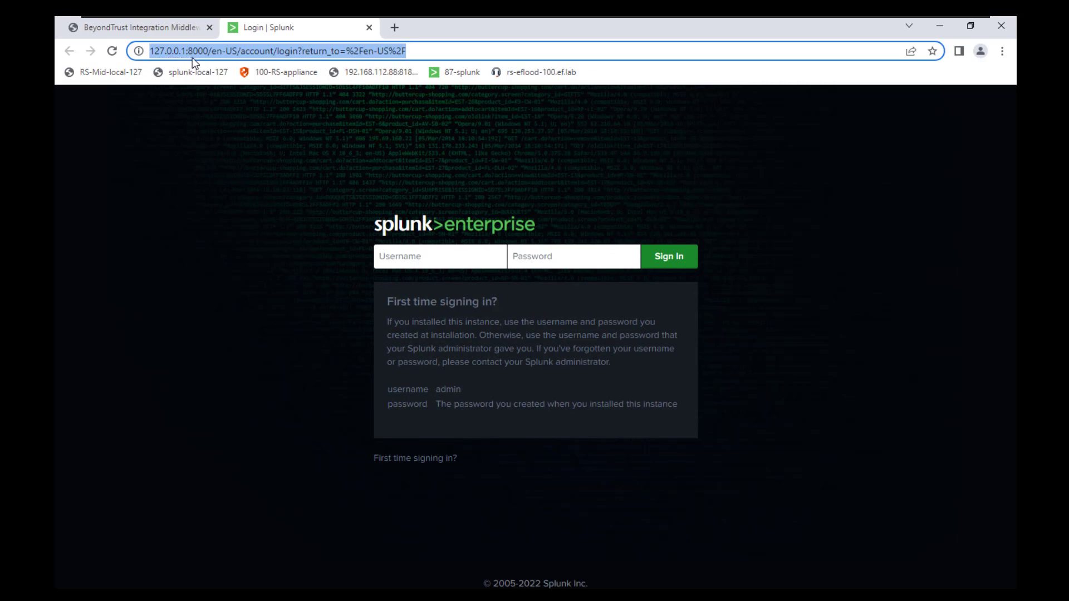
{"action": "left_click", "coordinate": [433, 256]}
{"action": "type", "text": "btad"}
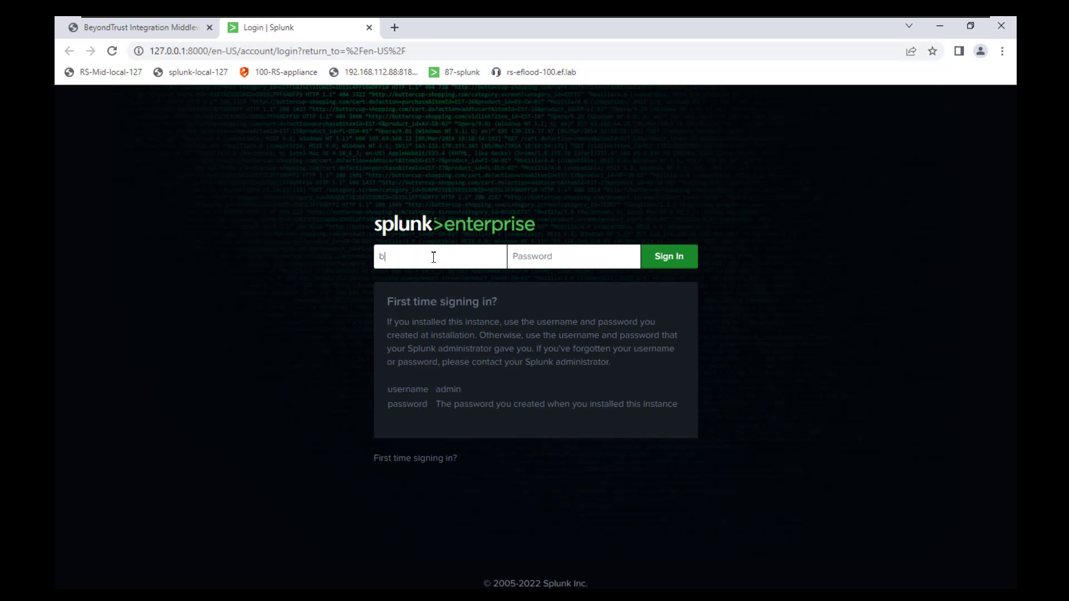
{"action": "type", "text": "min"}
{"action": "key", "text": "Tab"}
{"action": "type", "text": "***************"}
{"action": "key", "text": "Return"}
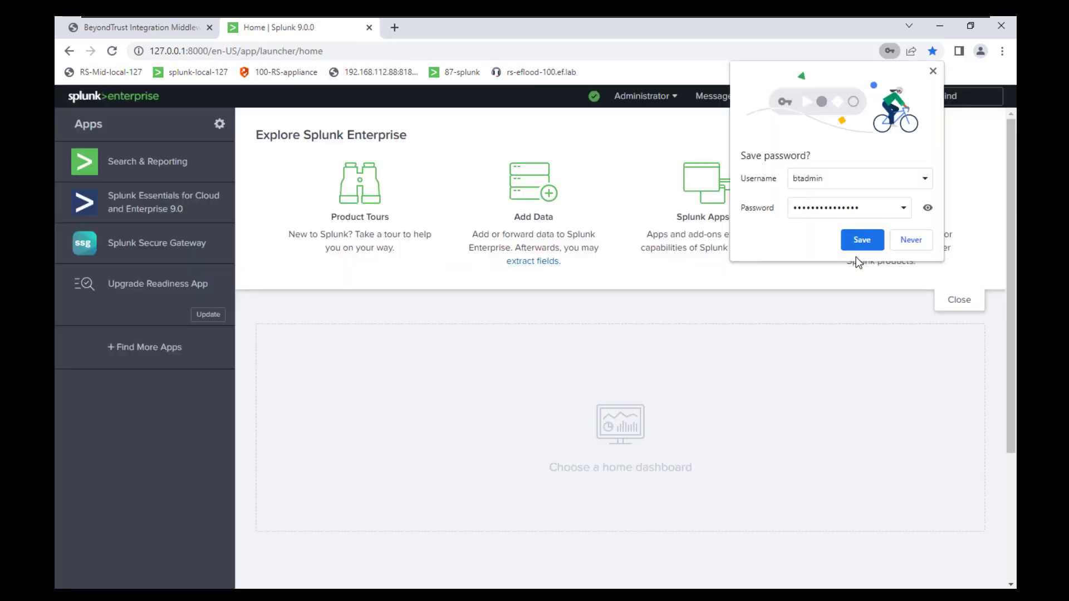
{"action": "left_click", "coordinate": [911, 241]}
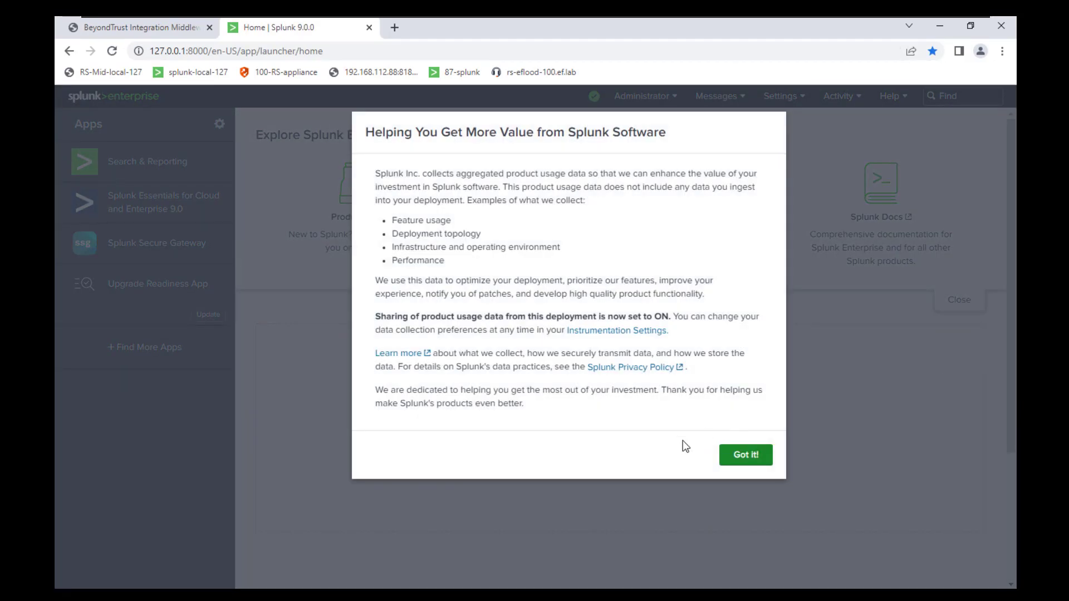
{"action": "left_click", "coordinate": [746, 455]}
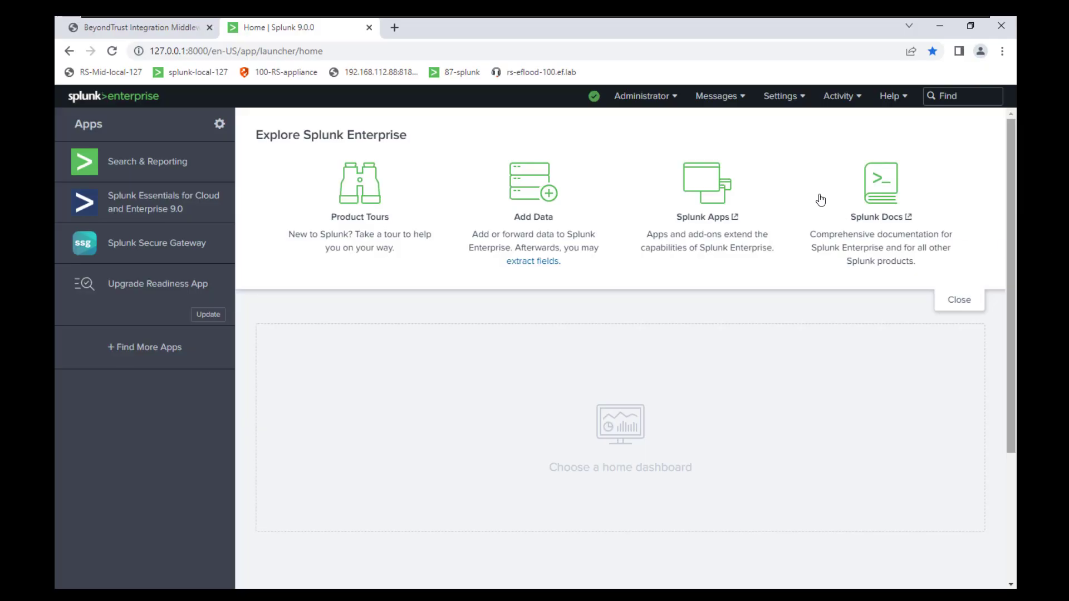
Change the Splunk license group to Free license, restart Splunk, and reopen the local Splunk home page
{"action": "left_click", "coordinate": [785, 99]}
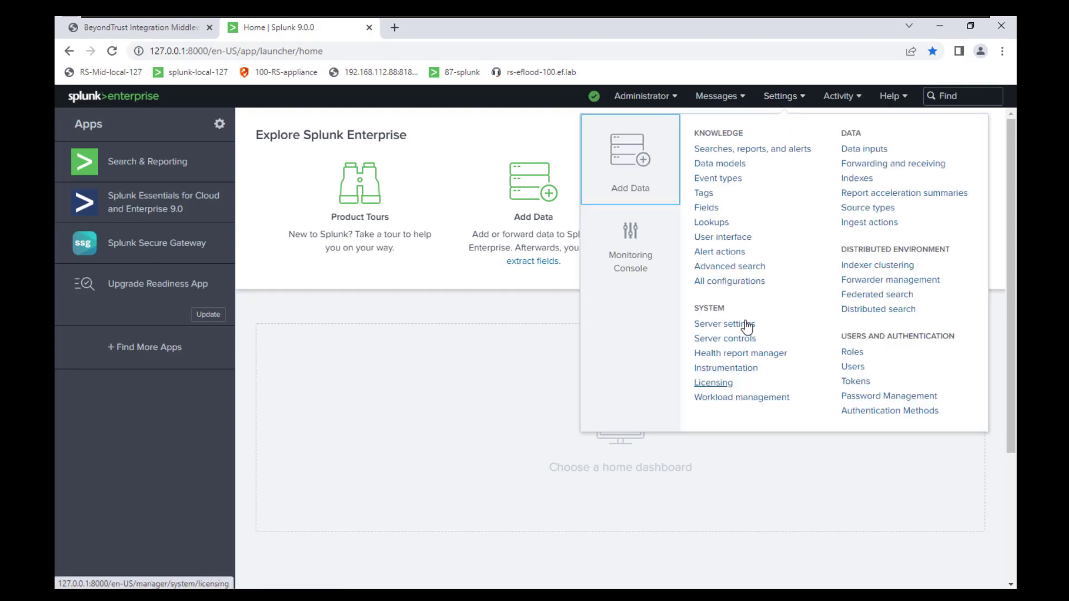
{"action": "left_click", "coordinate": [733, 382]}
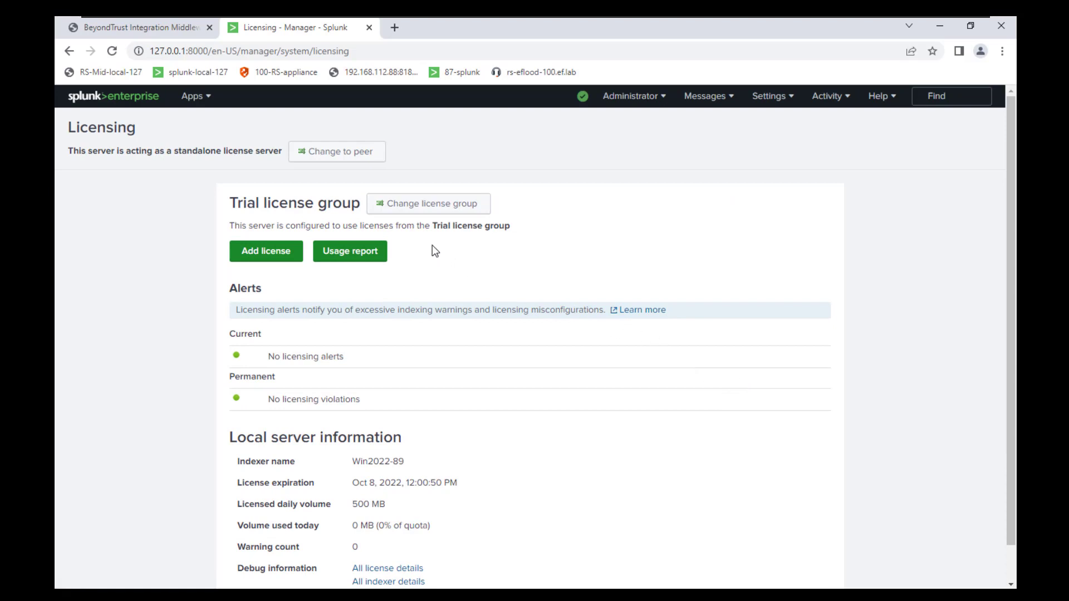
{"action": "left_click", "coordinate": [420, 211]}
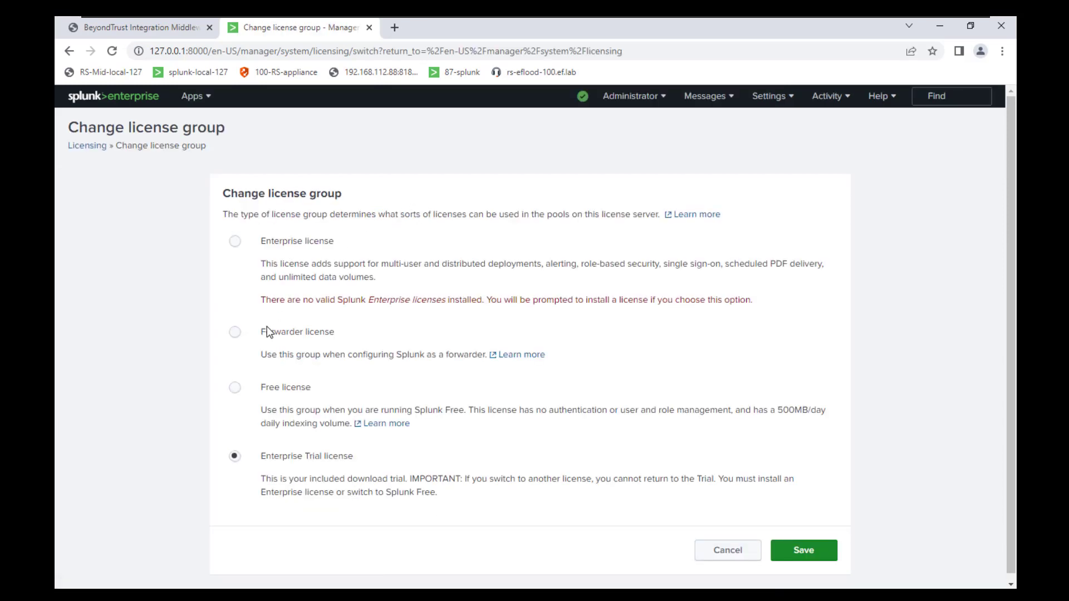
{"action": "left_click", "coordinate": [235, 391]}
{"action": "left_click", "coordinate": [813, 553]}
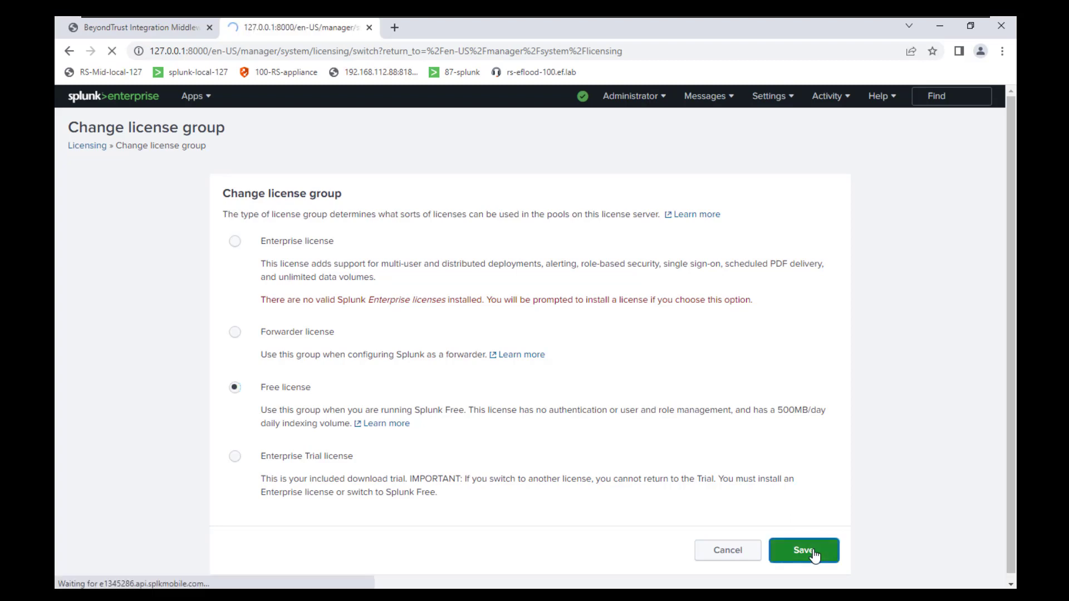
{"action": "left_click", "coordinate": [805, 292]}
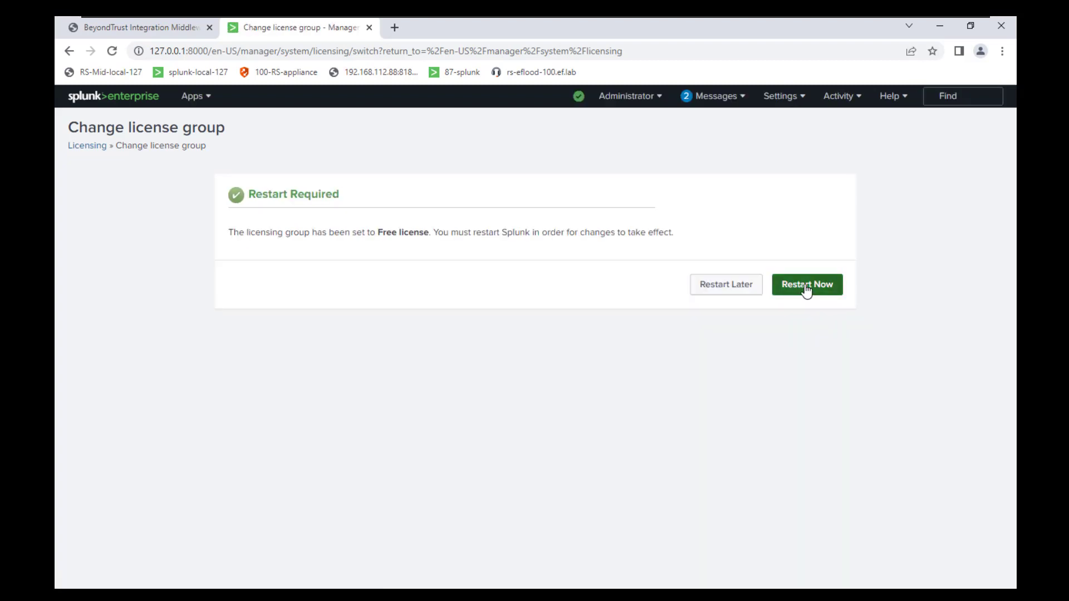
{"action": "left_click", "coordinate": [805, 291]}
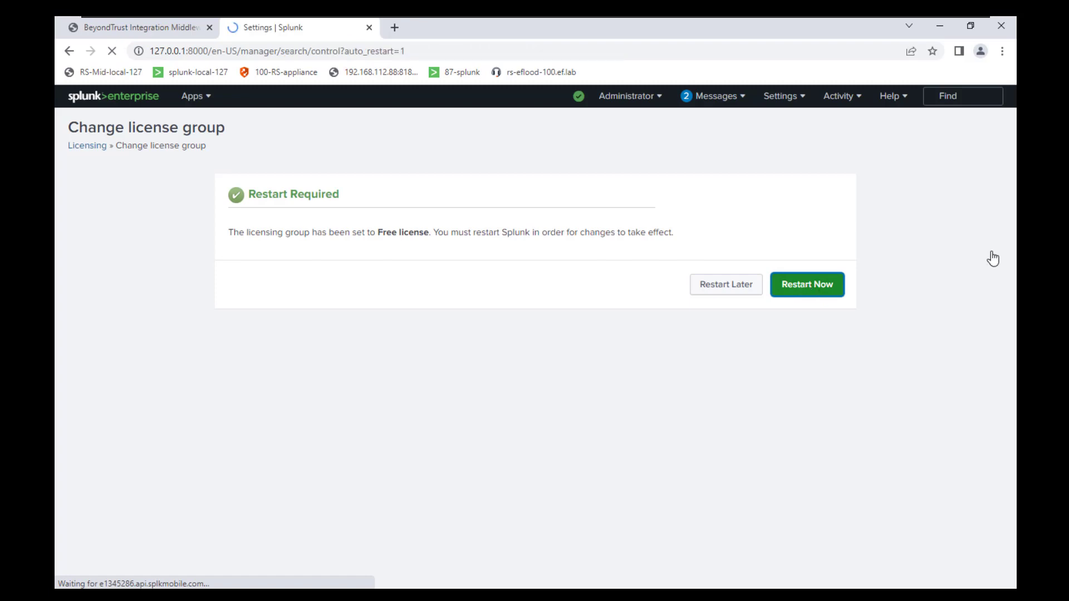
{"action": "left_click", "coordinate": [191, 74]}
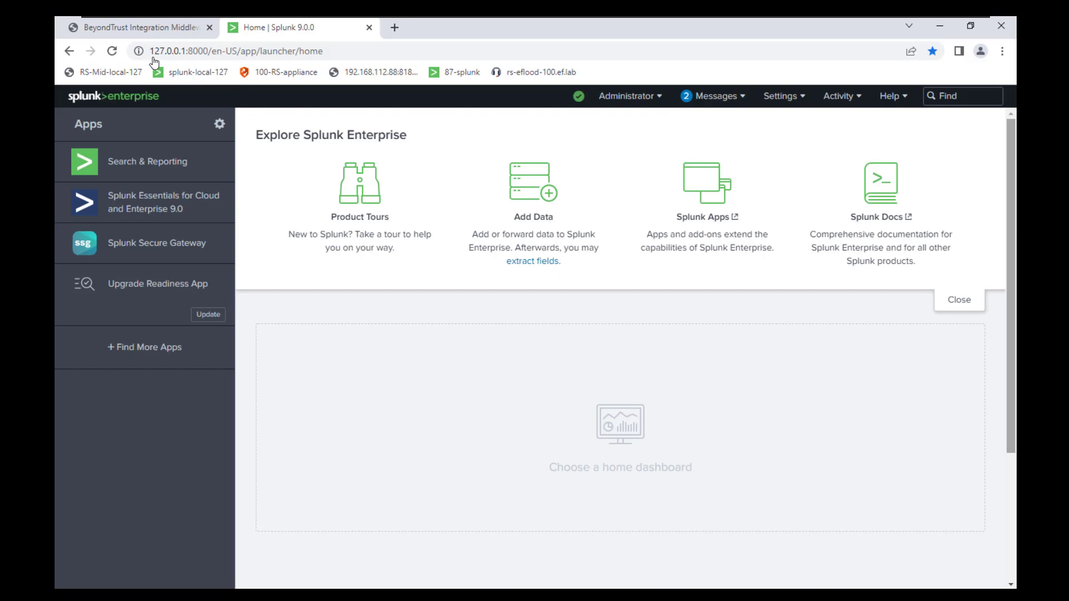
Start a new HTTP Event Collector token in the data inputs and name it Remote-Support-Middleware
{"action": "left_click", "coordinate": [794, 99]}
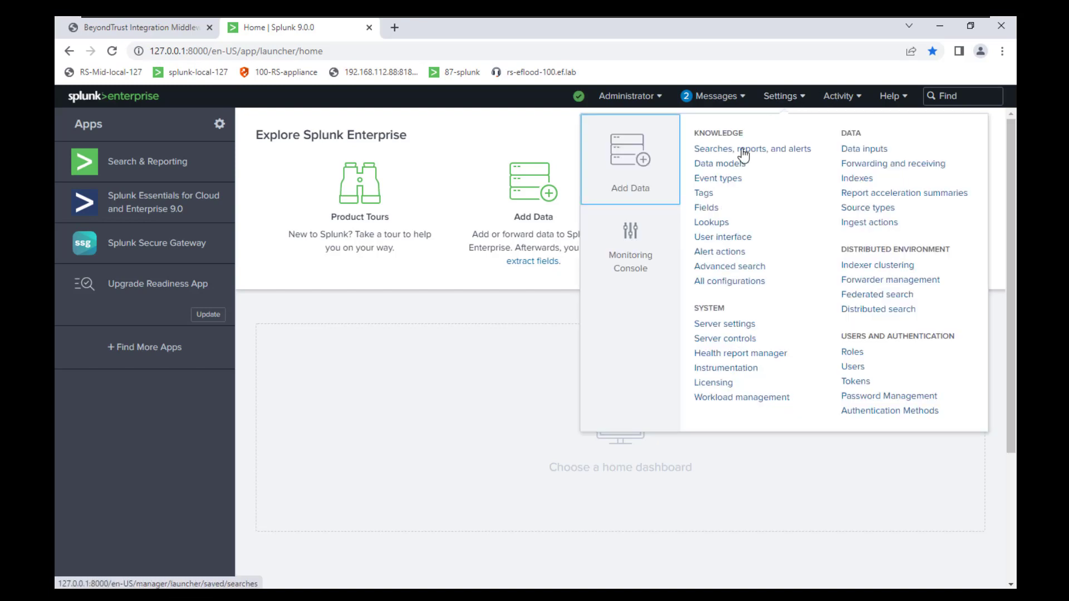
{"action": "left_click", "coordinate": [866, 150]}
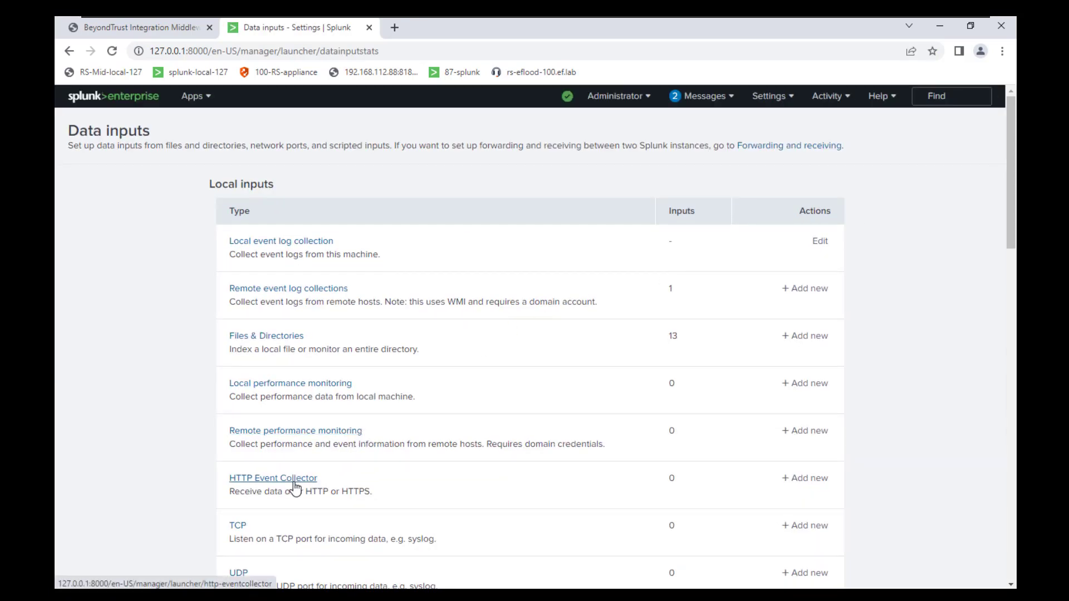
{"action": "left_click", "coordinate": [265, 486]}
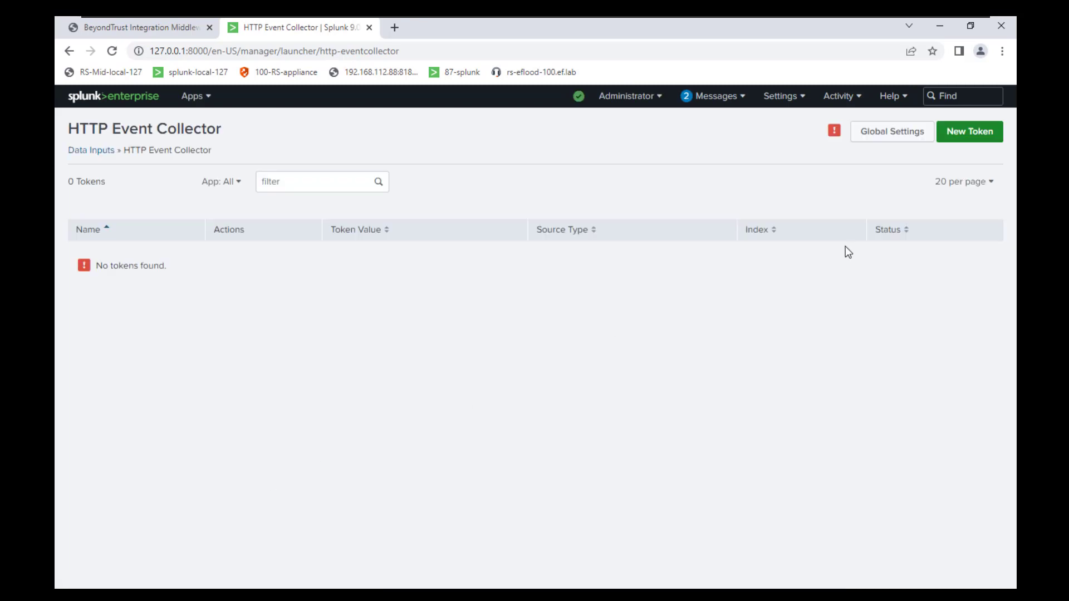
{"action": "left_click", "coordinate": [959, 136]}
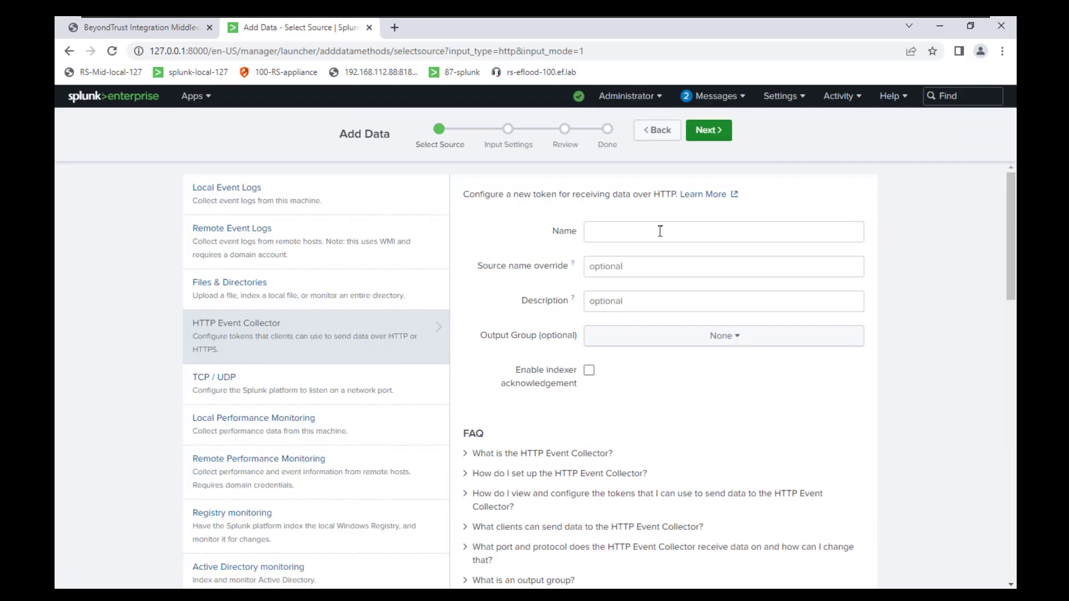
{"action": "left_click", "coordinate": [659, 232]}
{"action": "type", "text": "Re"}
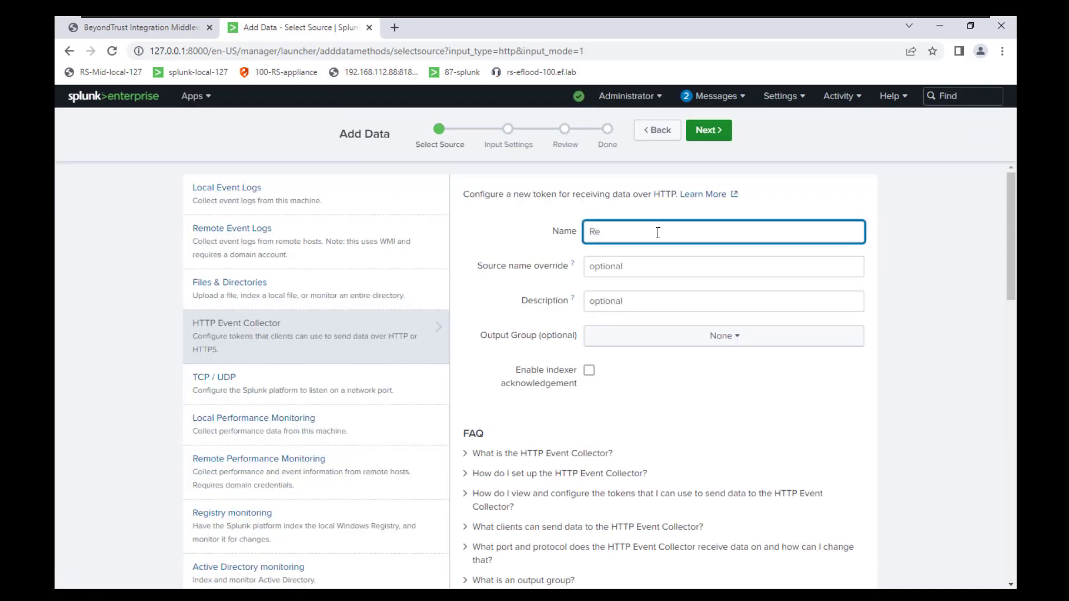
{"action": "type", "text": "mote-Support- Middleware"}
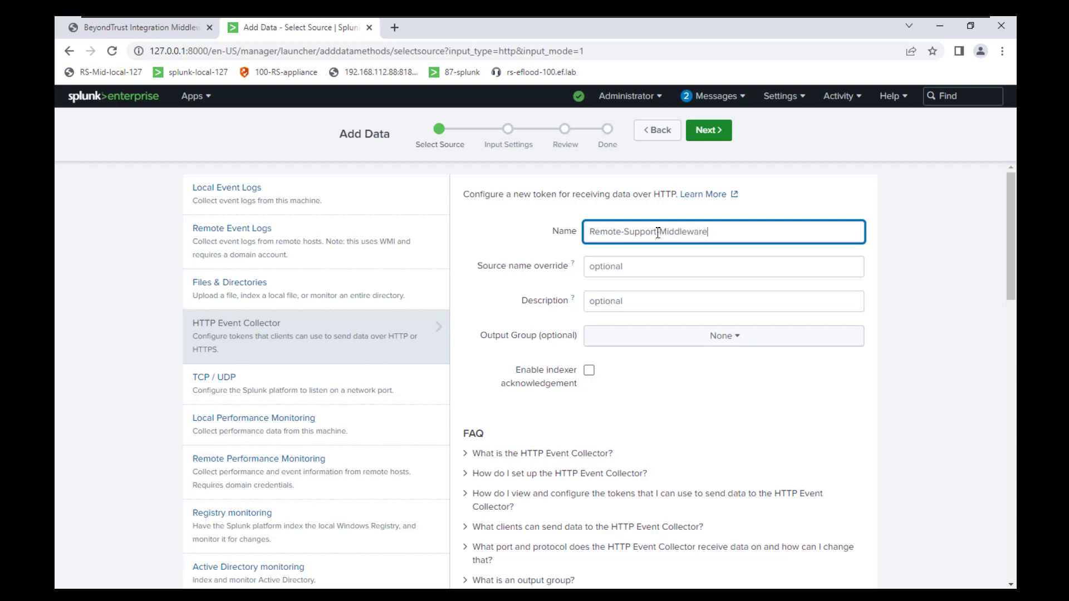
{"action": "left_click", "coordinate": [705, 140]}
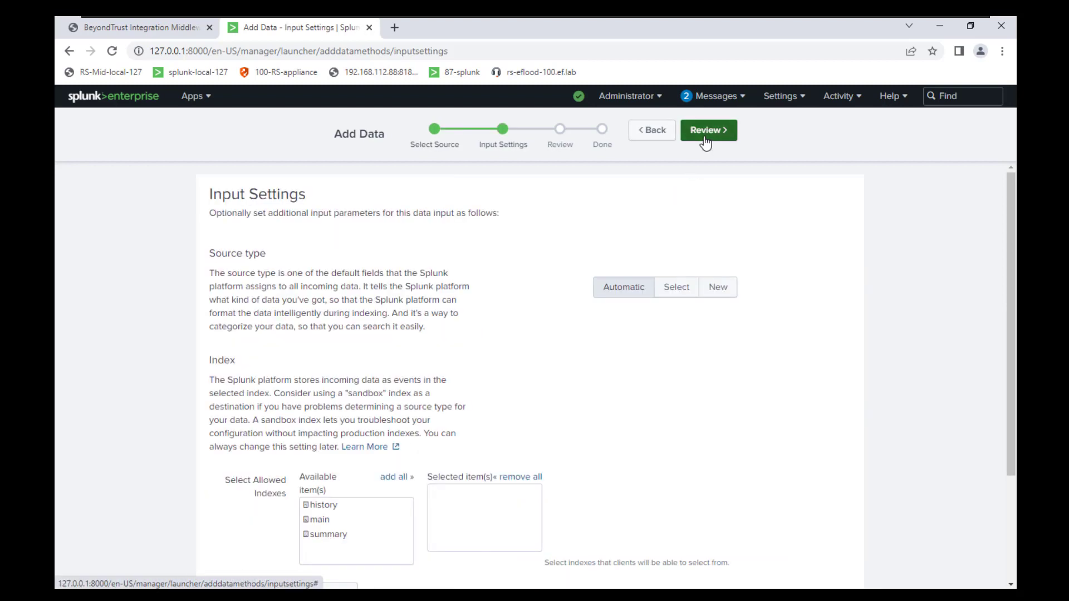
Allow the main index for the new token, review the input settings, and submit the token
{"action": "scroll", "coordinate": [471, 244], "scroll_direction": "down", "scroll_amount": 2}
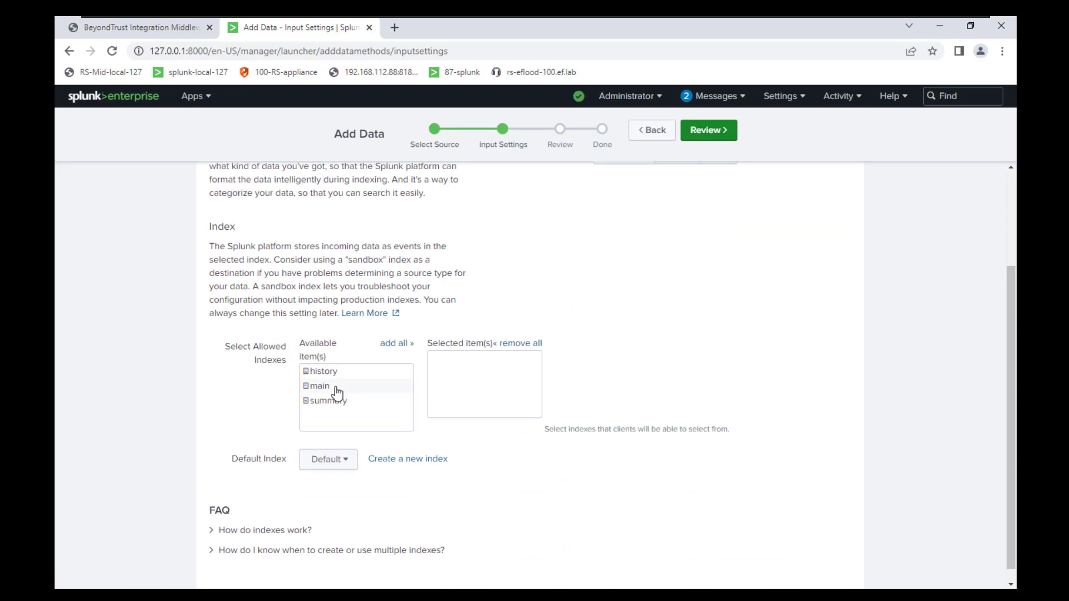
{"action": "left_click", "coordinate": [320, 393]}
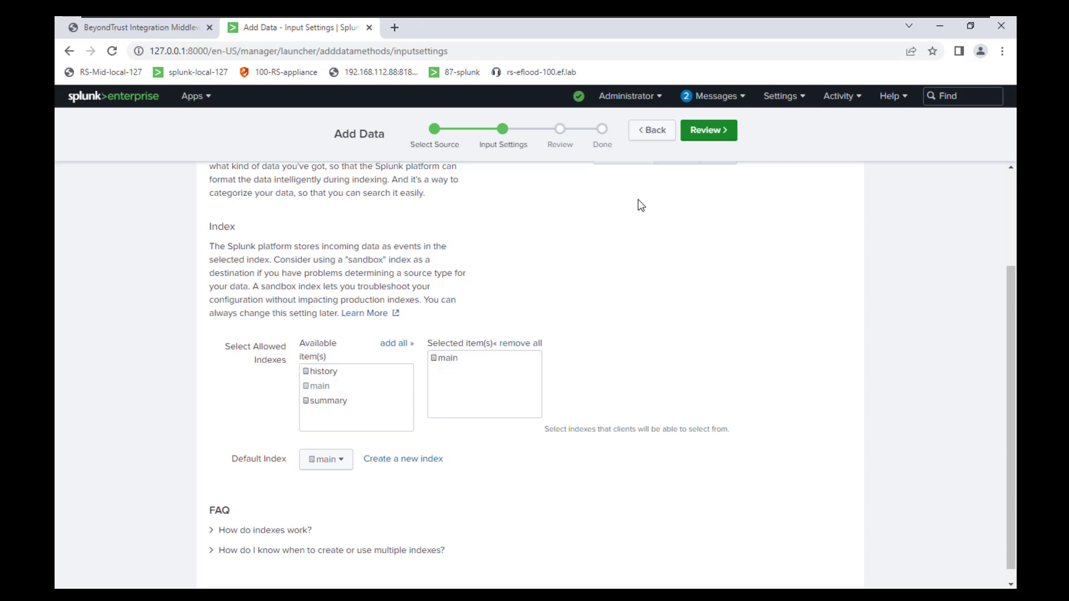
{"action": "left_click", "coordinate": [723, 135]}
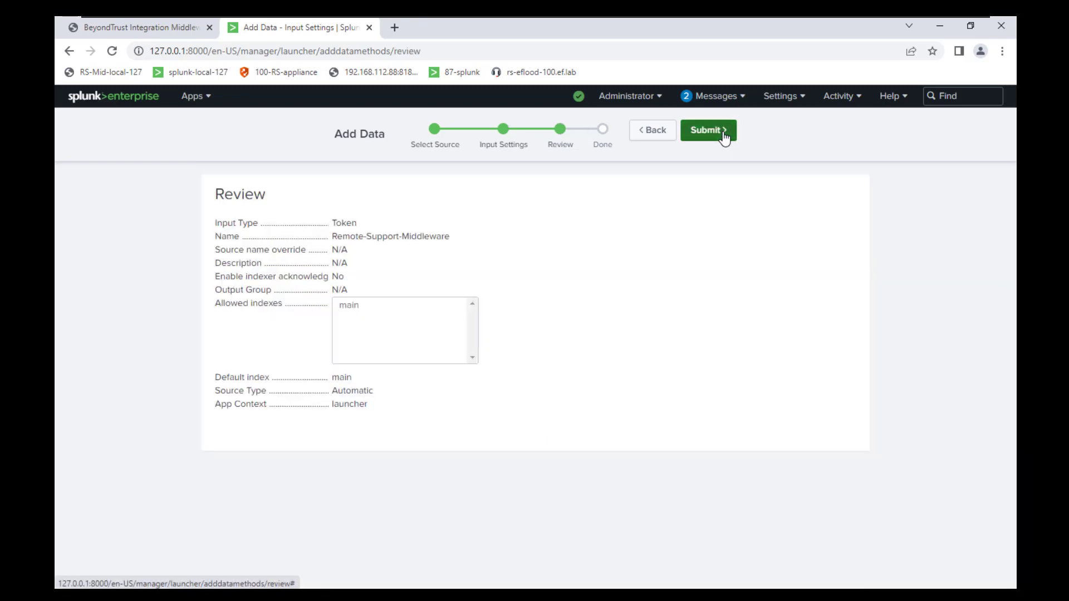
{"action": "left_click", "coordinate": [723, 136]}
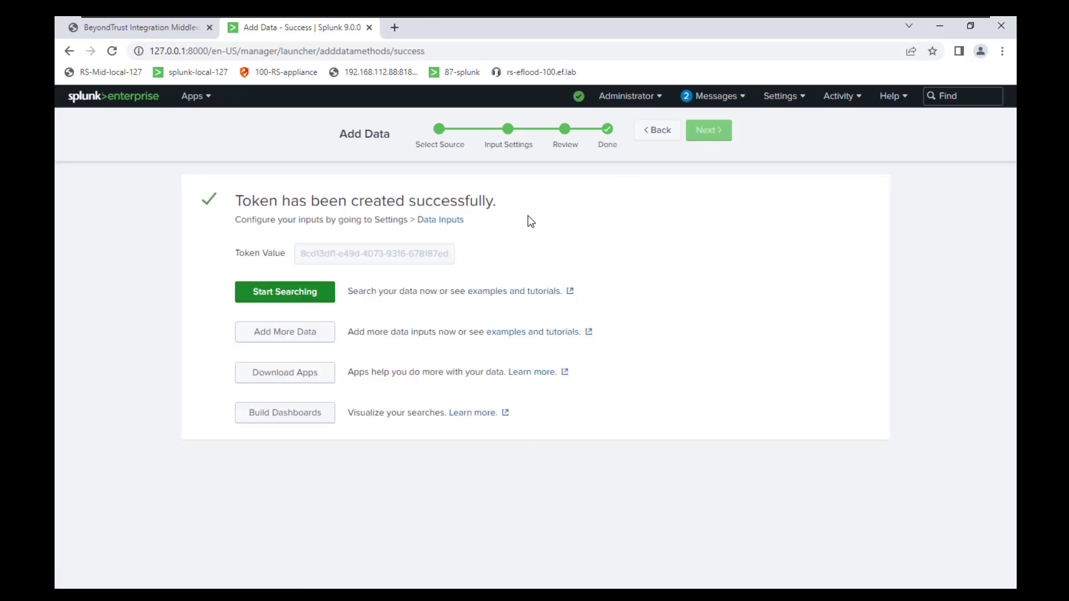
Enable all tokens in the HTTP Event Collector global settings, set the HTTP port number to 18089, and save
{"action": "left_click", "coordinate": [437, 221]}
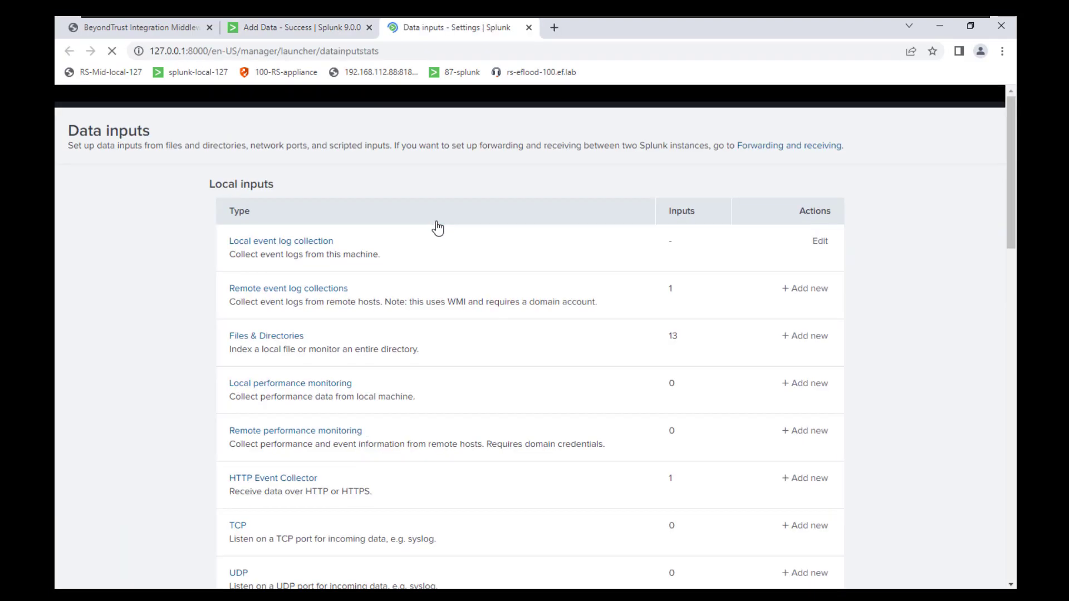
{"action": "left_click", "coordinate": [286, 480]}
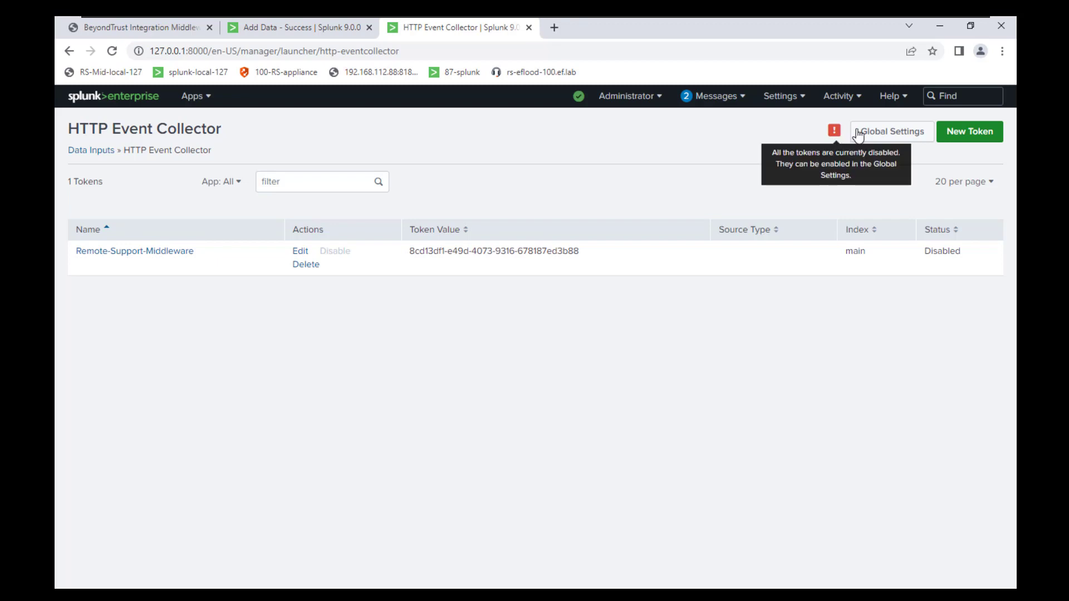
{"action": "left_click", "coordinate": [881, 139]}
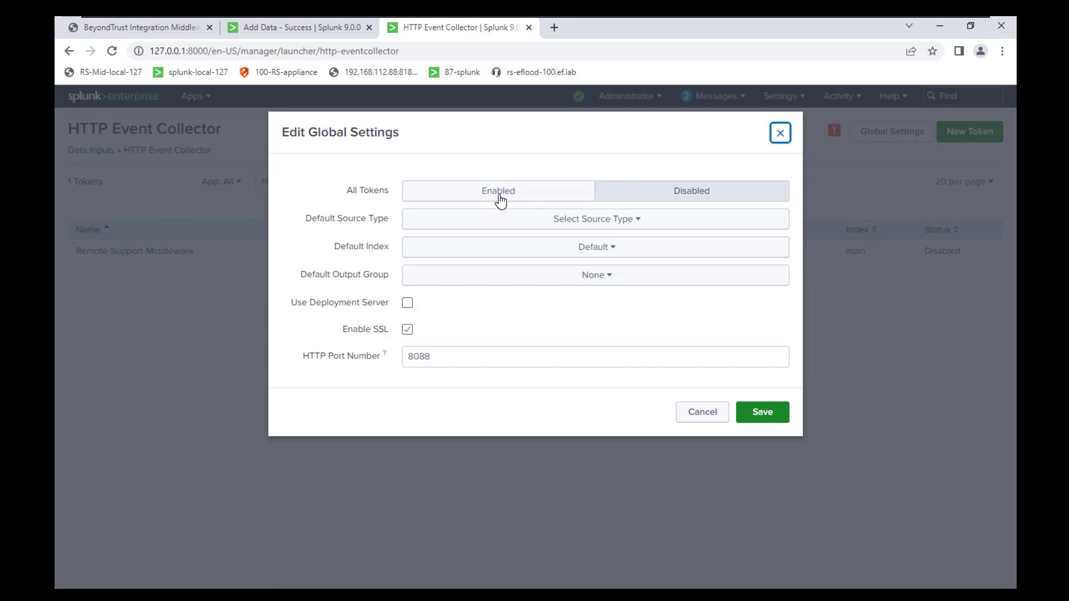
{"action": "left_click", "coordinate": [429, 198]}
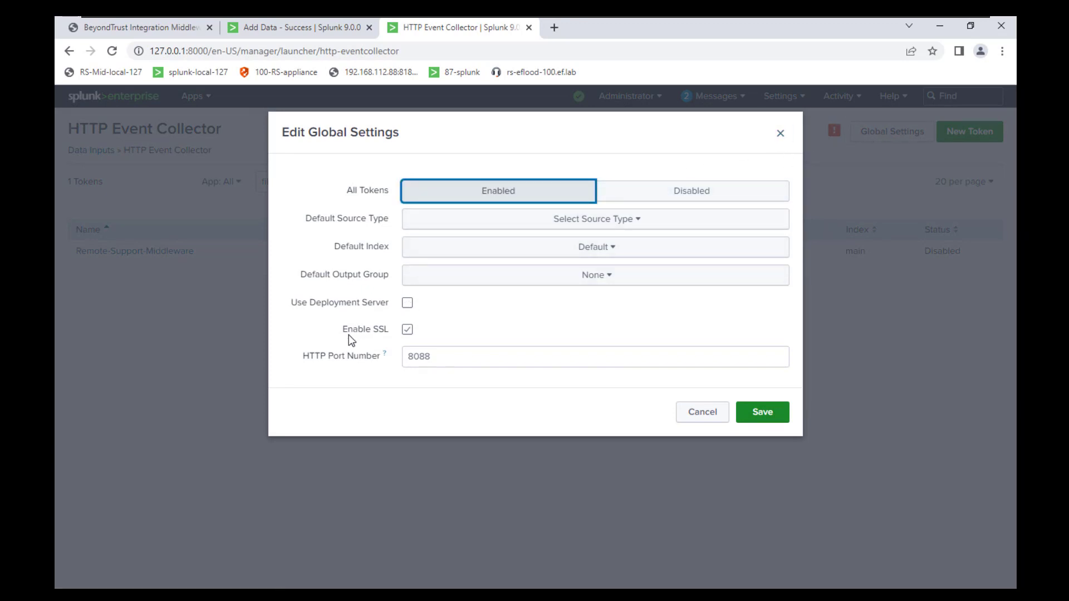
{"action": "left_click_drag", "start_coordinate": [436, 352], "coordinate": [396, 355]}
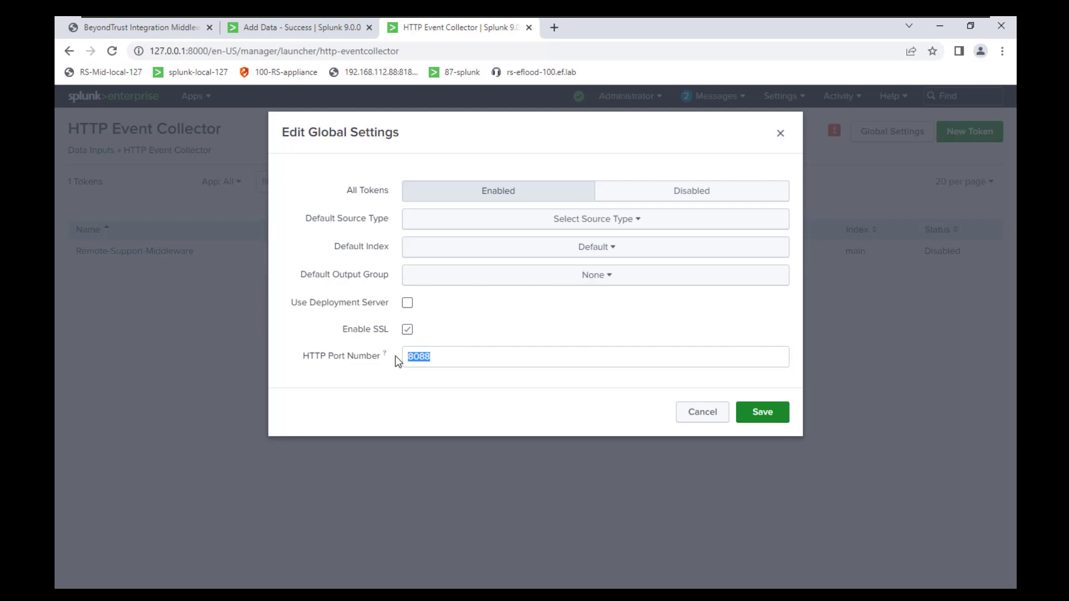
{"action": "type", "text": "18089"}
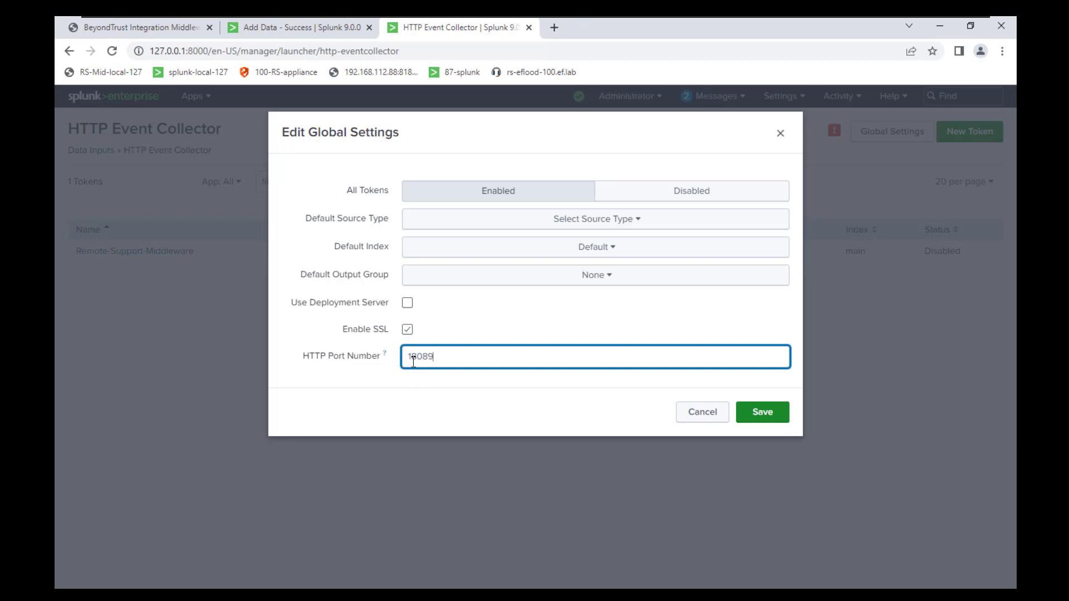
{"action": "left_click", "coordinate": [752, 423]}
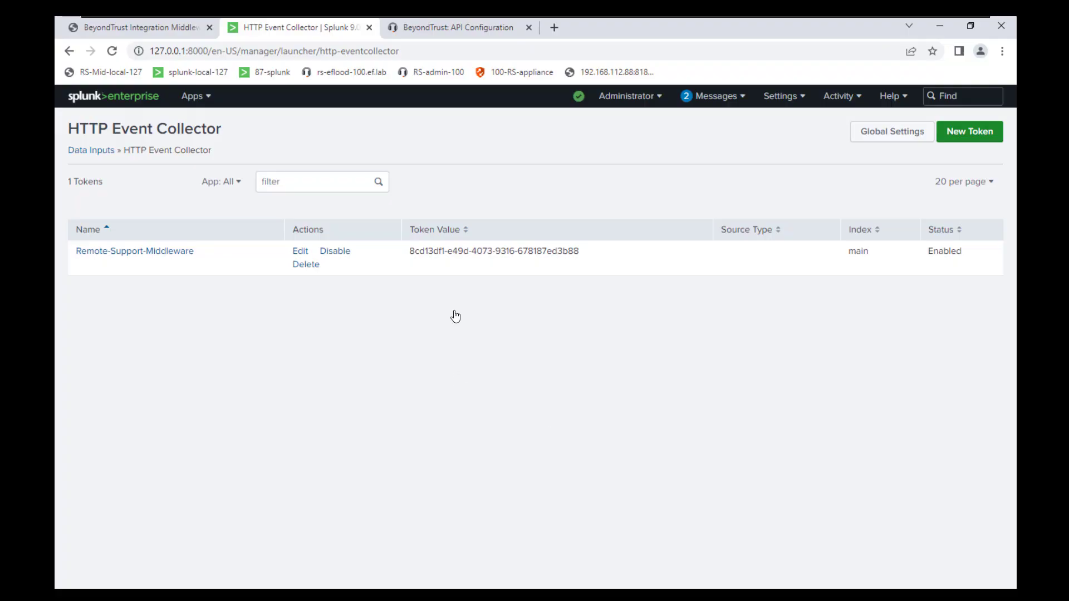
Copy the Remote-Support-Middleware token value into the notes001 file in Notepad, label it "splunk token", and return to the browser
{"action": "left_click_drag", "start_coordinate": [409, 252], "coordinate": [579, 253]}
{"action": "key", "text": "ctrl+c"}
{"action": "left_click", "coordinate": [544, 253]}
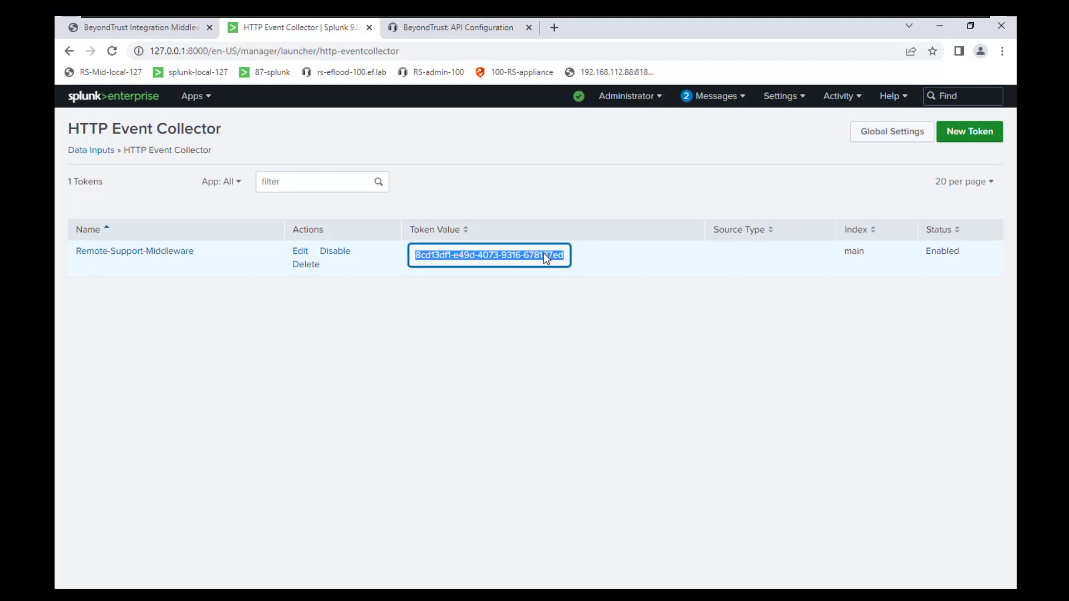
{"action": "right_click", "coordinate": [540, 253]}
{"action": "left_click", "coordinate": [560, 263]}
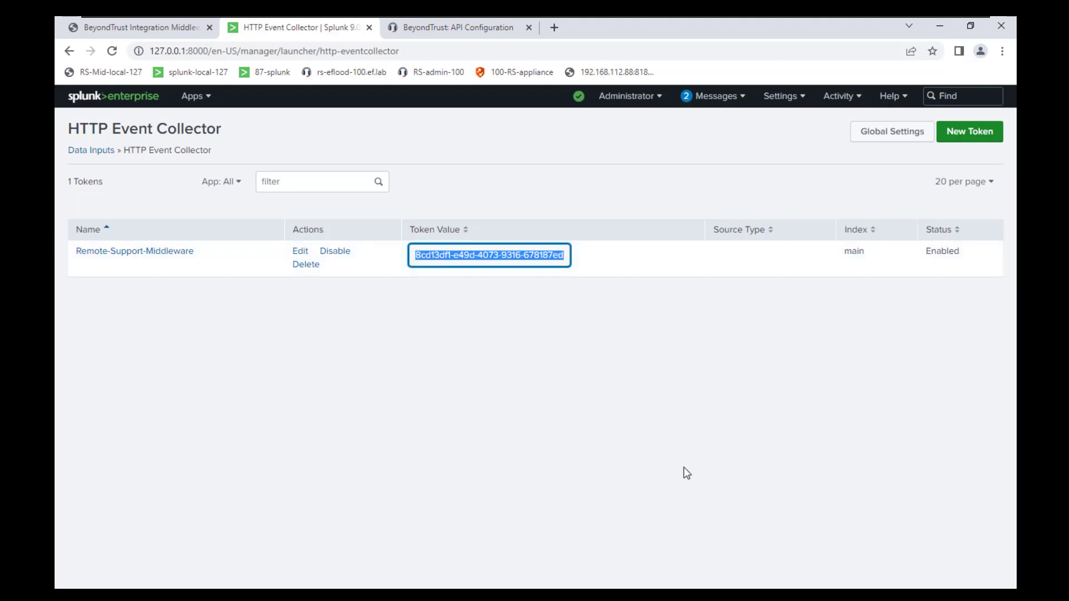
{"action": "left_click", "coordinate": [718, 584]}
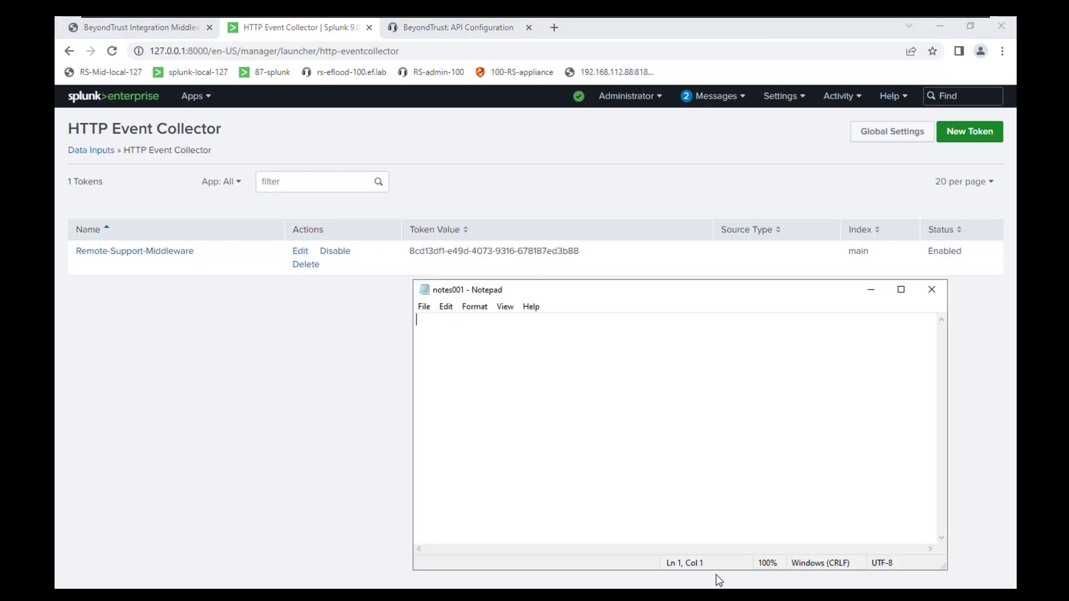
{"action": "key", "text": "Return"}
{"action": "key", "text": "ctrl+v"}
{"action": "left_click", "coordinate": [466, 344]}
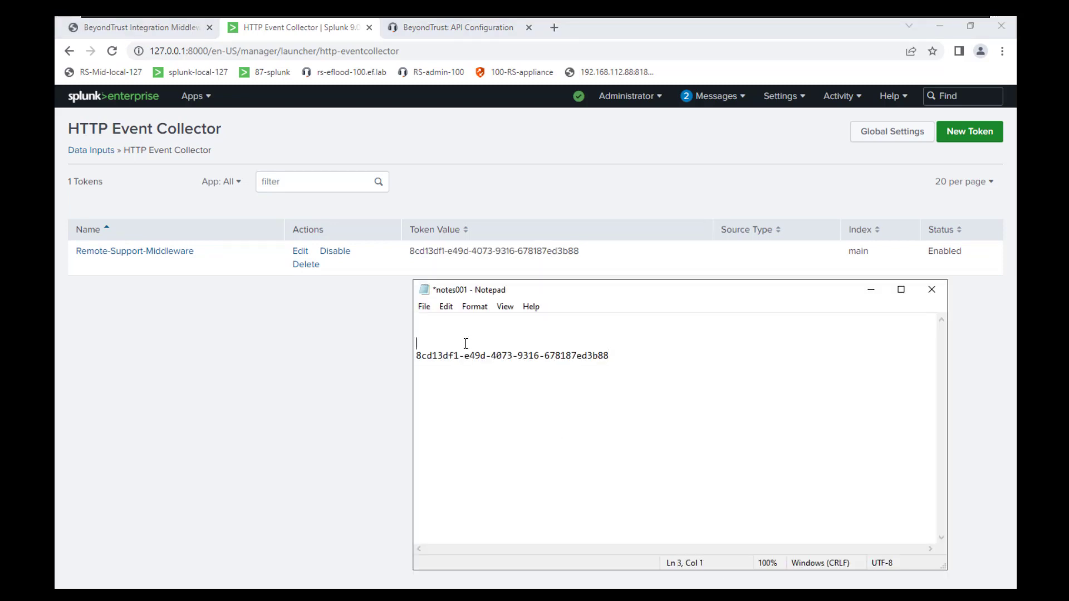
{"action": "type", "text": "splunk token"}
{"action": "left_click", "coordinate": [210, 327]}
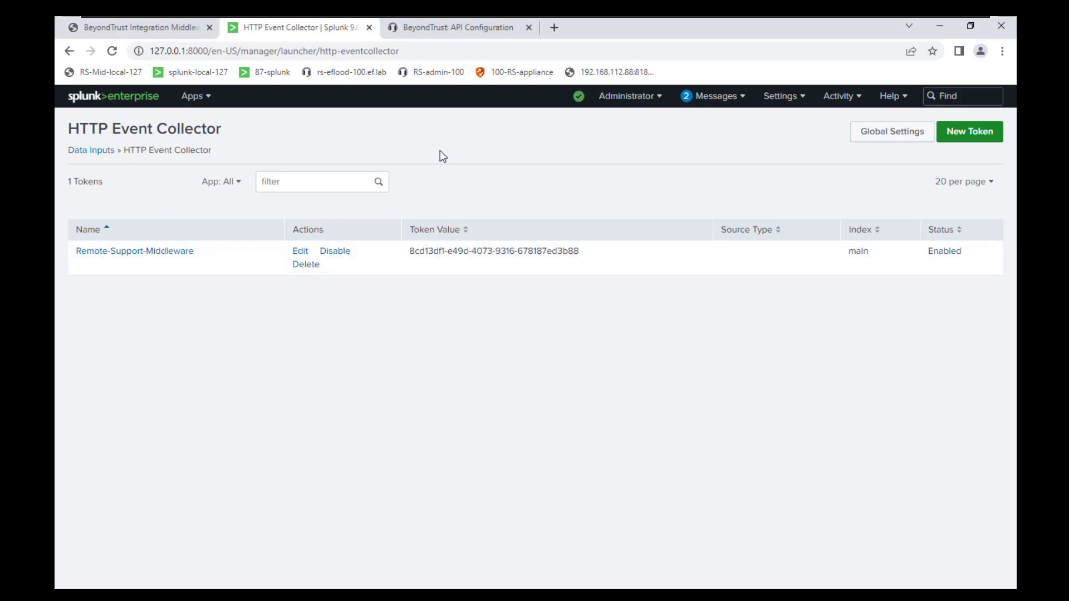
Switch to the BeyondTrust Remote Support administrative interface at 192.168.112.100 and log in as btadmin with the account password
{"action": "left_click", "coordinate": [429, 29]}
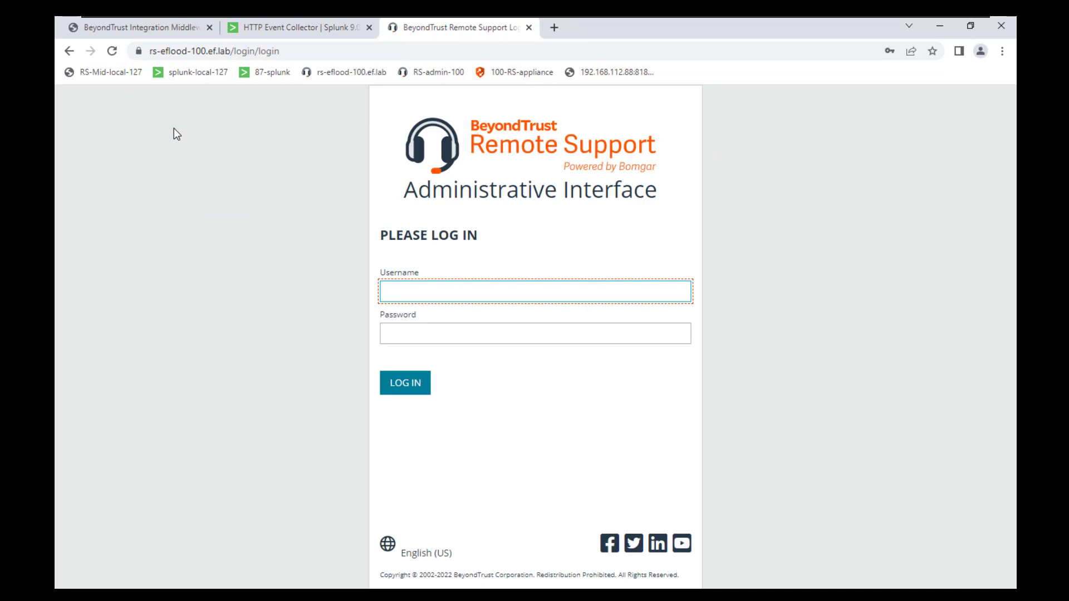
{"action": "left_click", "coordinate": [438, 73]}
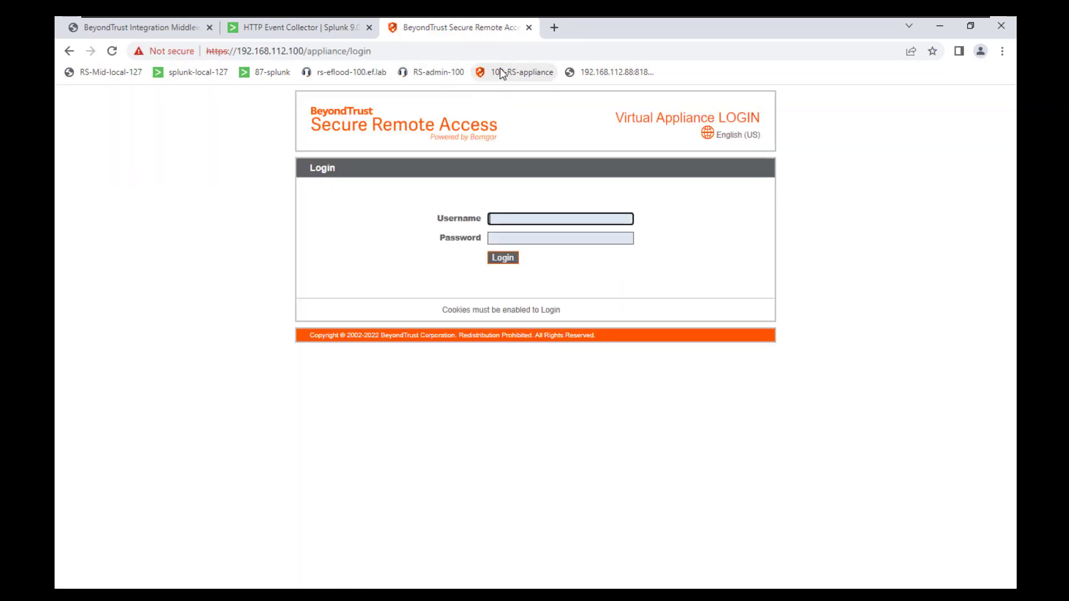
{"action": "left_click", "coordinate": [455, 71]}
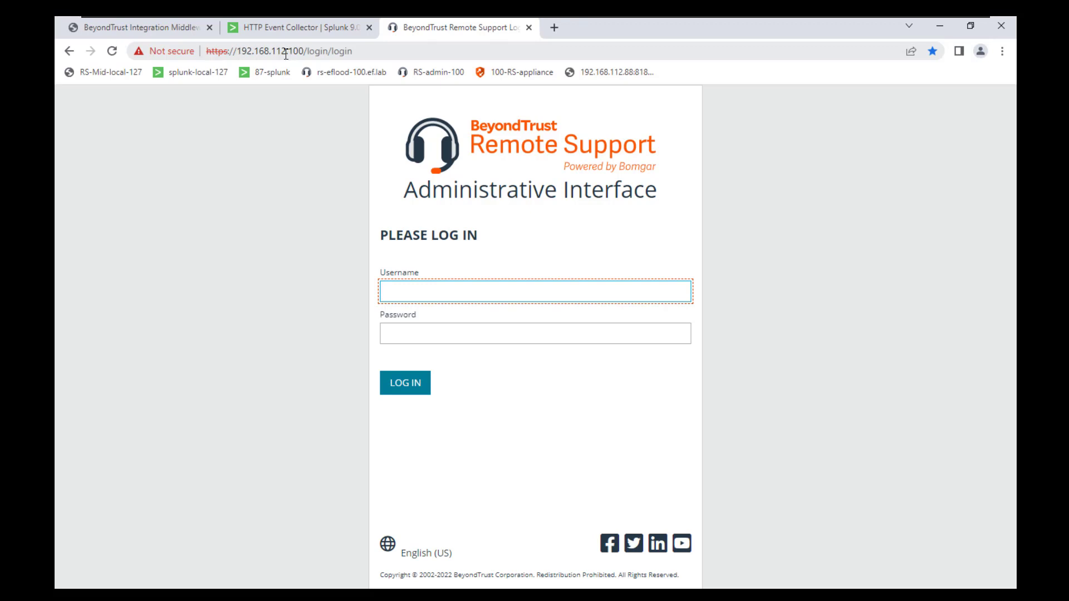
{"action": "type", "text": "btadmin"}
{"action": "key", "text": "Tab"}
{"action": "type", "text": "**************"}
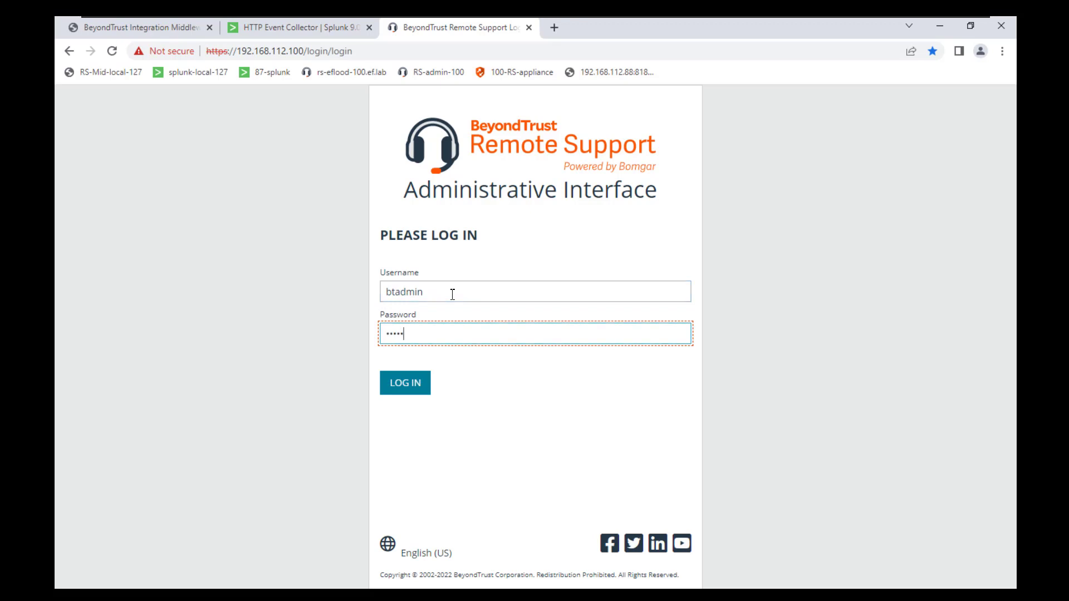
{"action": "key", "text": "Return"}
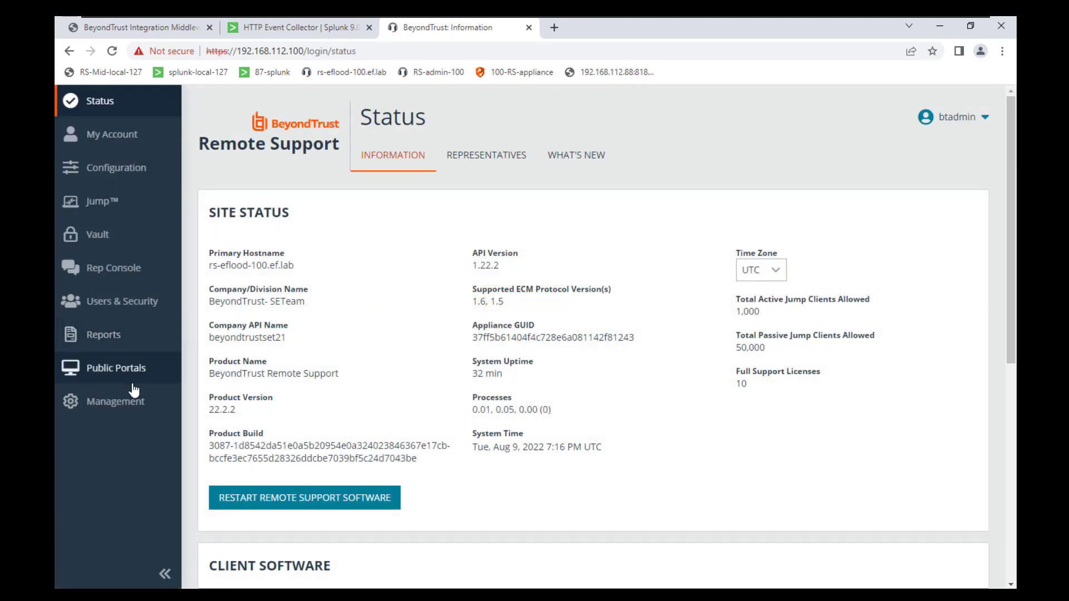
Open the API Configuration page in the Management section of Remote Support
{"action": "left_click", "coordinate": [130, 403]}
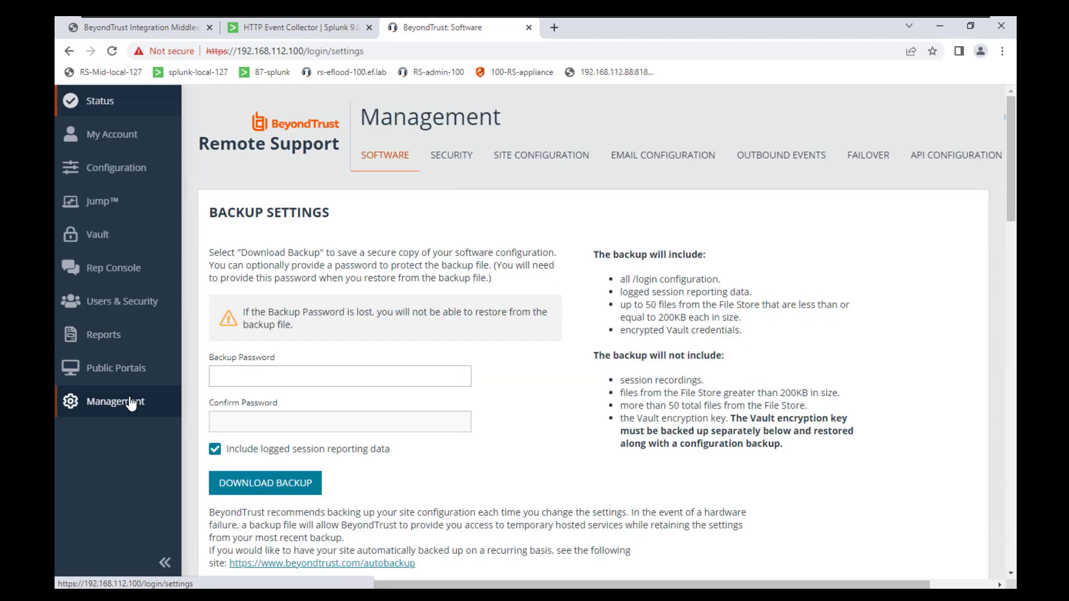
{"action": "key", "text": "ctrl+minus"}
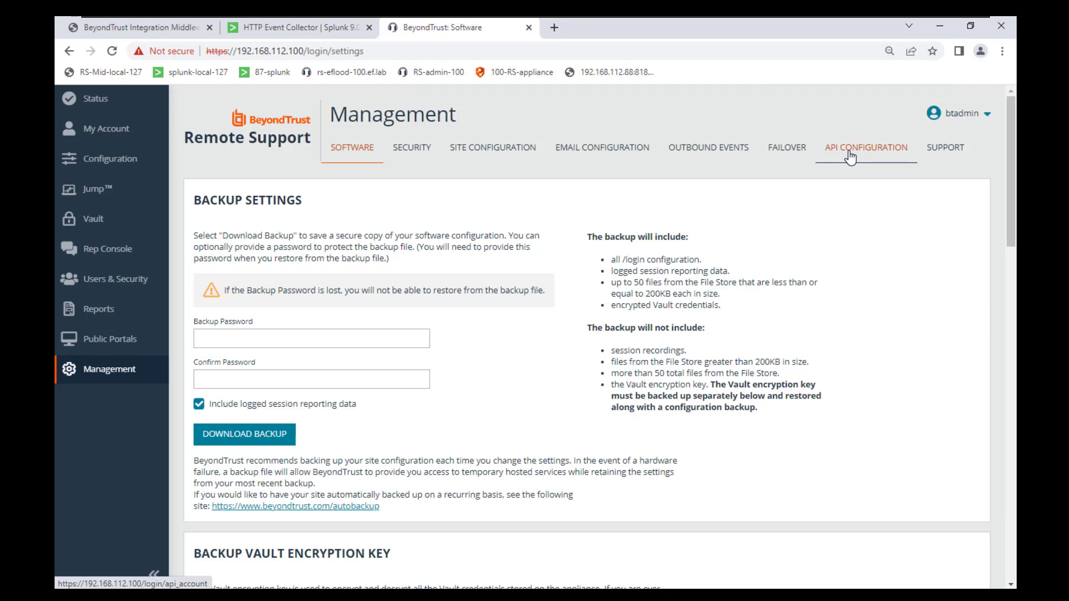
{"action": "key", "text": "ctrl+plus"}
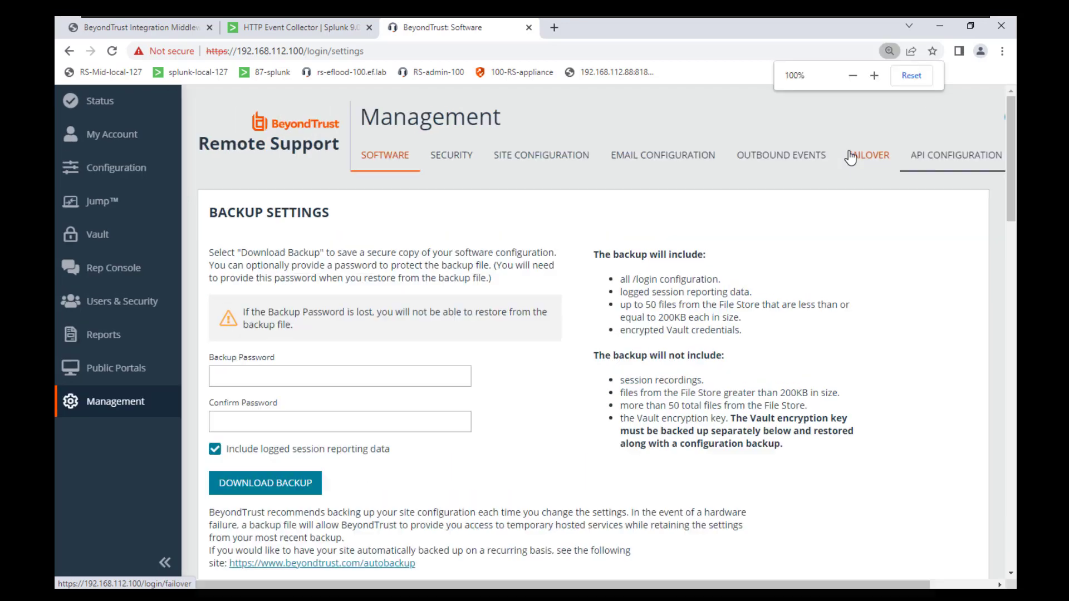
{"action": "left_click", "coordinate": [918, 158]}
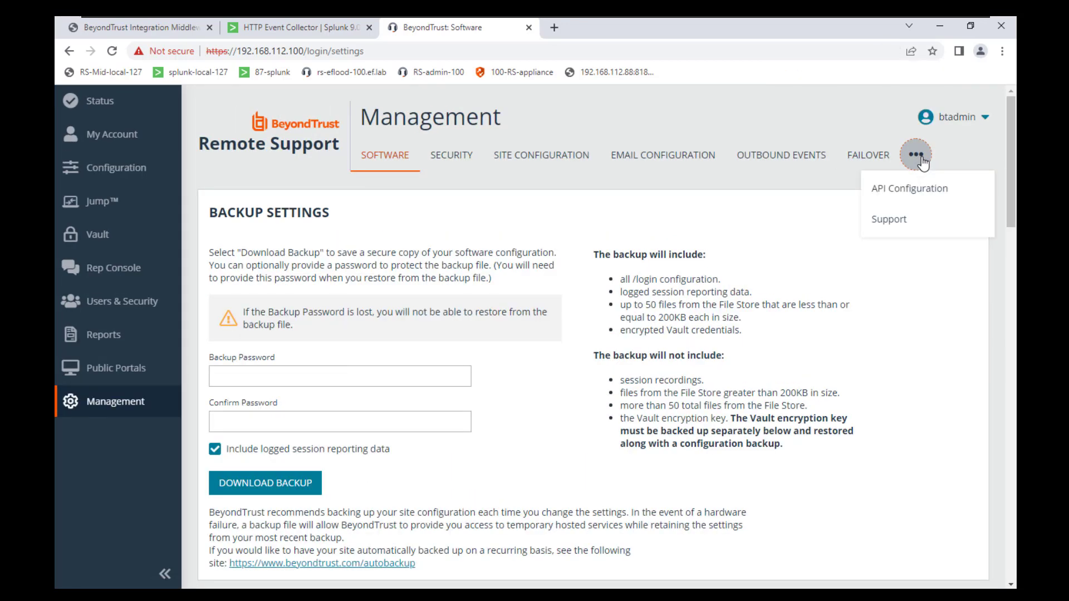
{"action": "left_click", "coordinate": [907, 188]}
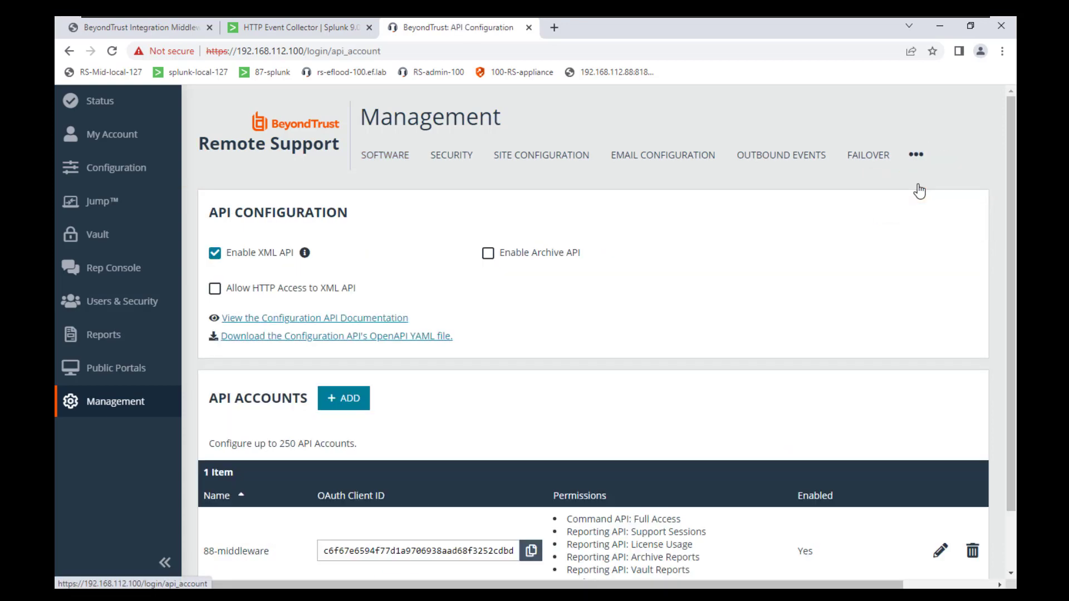
{"action": "key", "text": "ctrl+minus"}
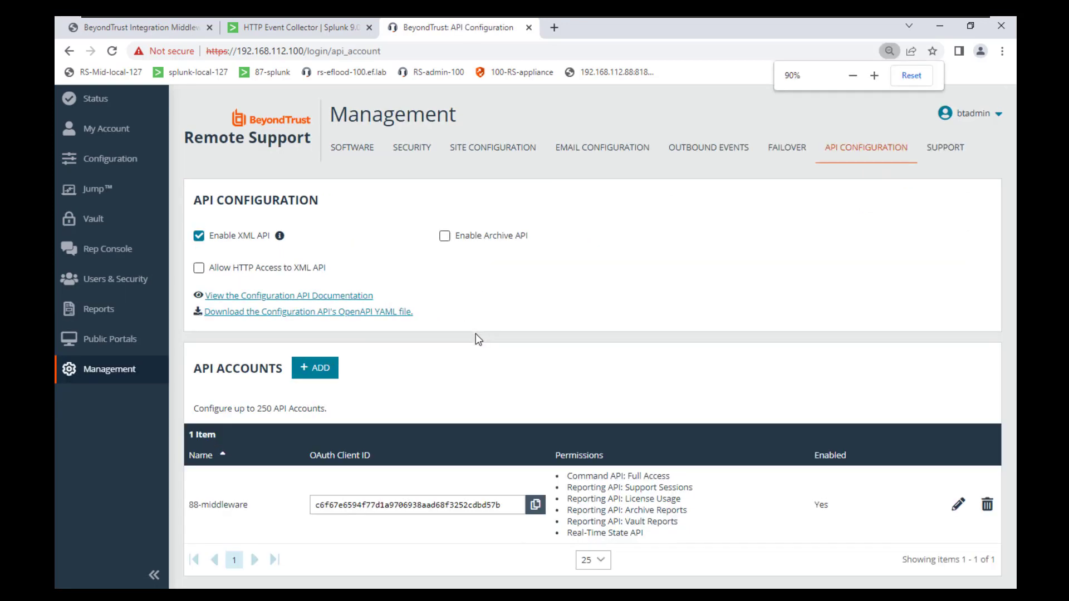
Start a new API account and name it remote-support-middle
{"action": "left_click", "coordinate": [315, 368]}
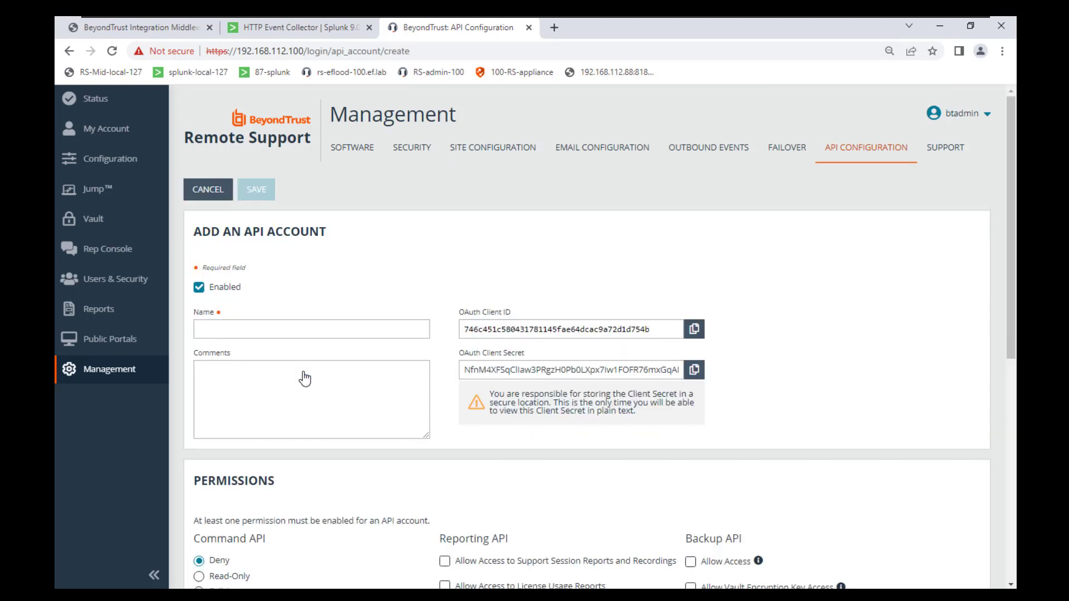
{"action": "left_click", "coordinate": [313, 333]}
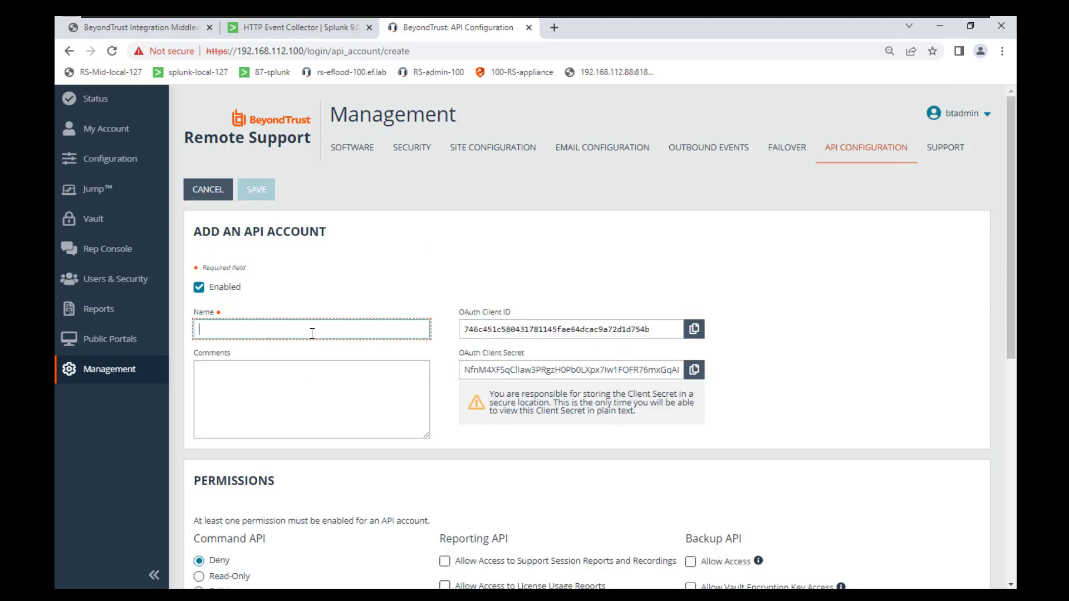
{"action": "type", "text": "remote-support"}
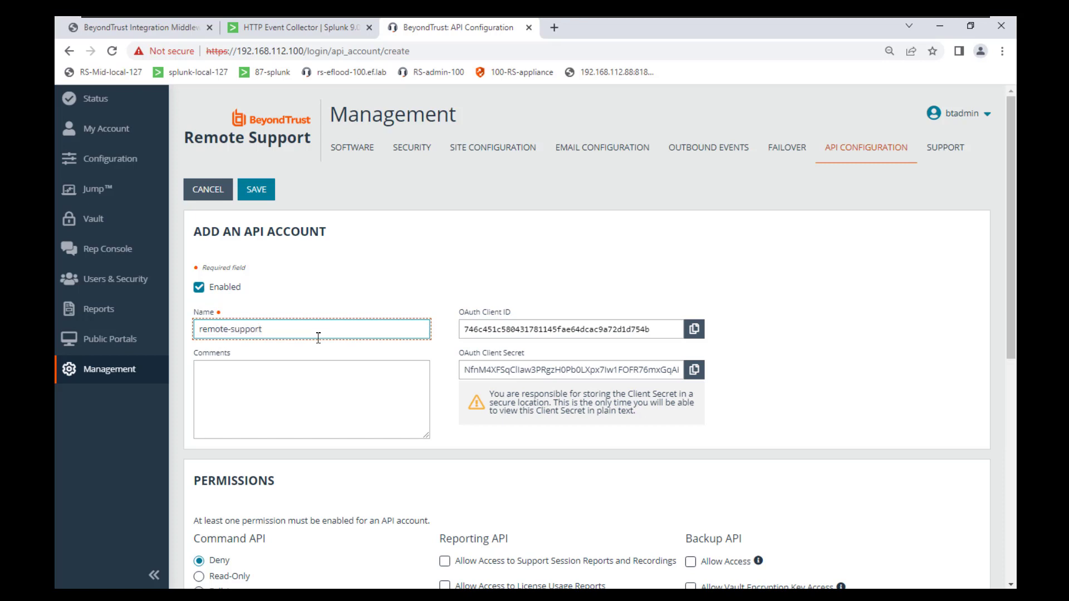
{"action": "type", "text": "-middle"}
Copy the new API account's OAuth Client ID into the notes001 file in Notepad under the label "RS-100"
{"action": "key", "text": "alt+Tab"}
{"action": "left_click_drag", "start_coordinate": [482, 291], "coordinate": [779, 229]}
{"action": "left_click", "coordinate": [694, 329]}
{"action": "key", "text": "alt+Tab"}
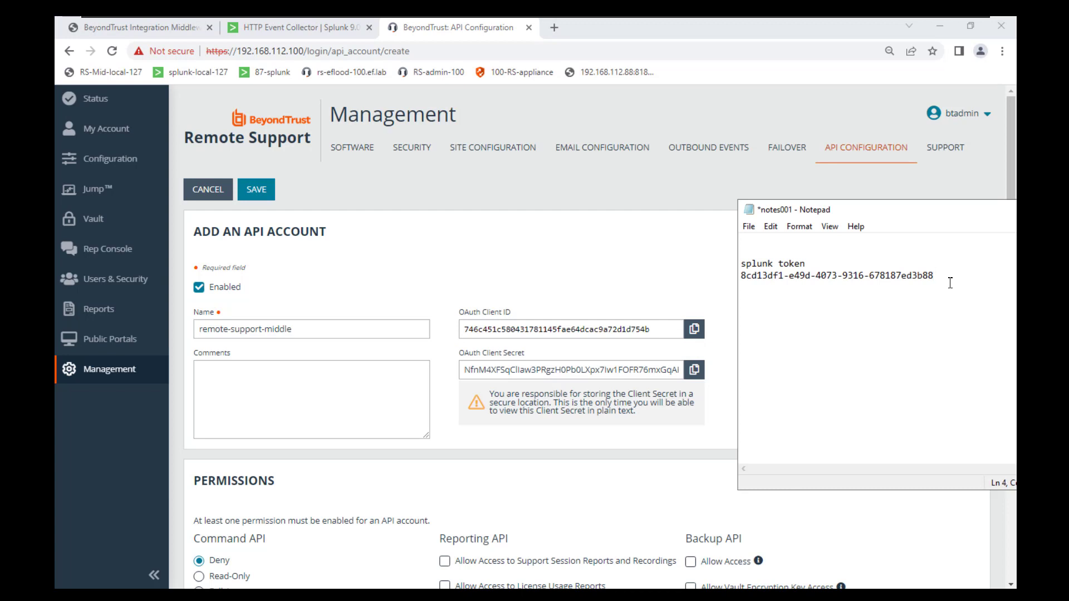
{"action": "key", "text": "Return"}
{"action": "key", "text": "Return"}
{"action": "type", "text": "RS-100"}
{"action": "key", "text": "Return"}
{"action": "key", "text": "Return"}
{"action": "key", "text": "ctrl+v"}
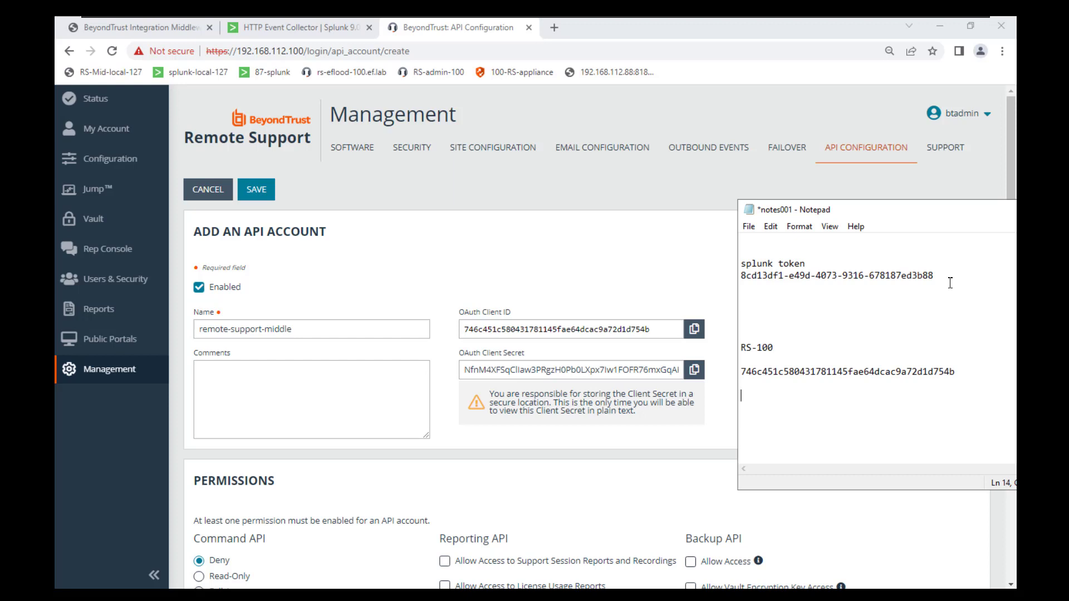
Copy the API account's OAuth Client Secret from the browser into the notes001 file in Notepad
{"action": "left_click", "coordinate": [604, 346]}
{"action": "left_click", "coordinate": [693, 372]}
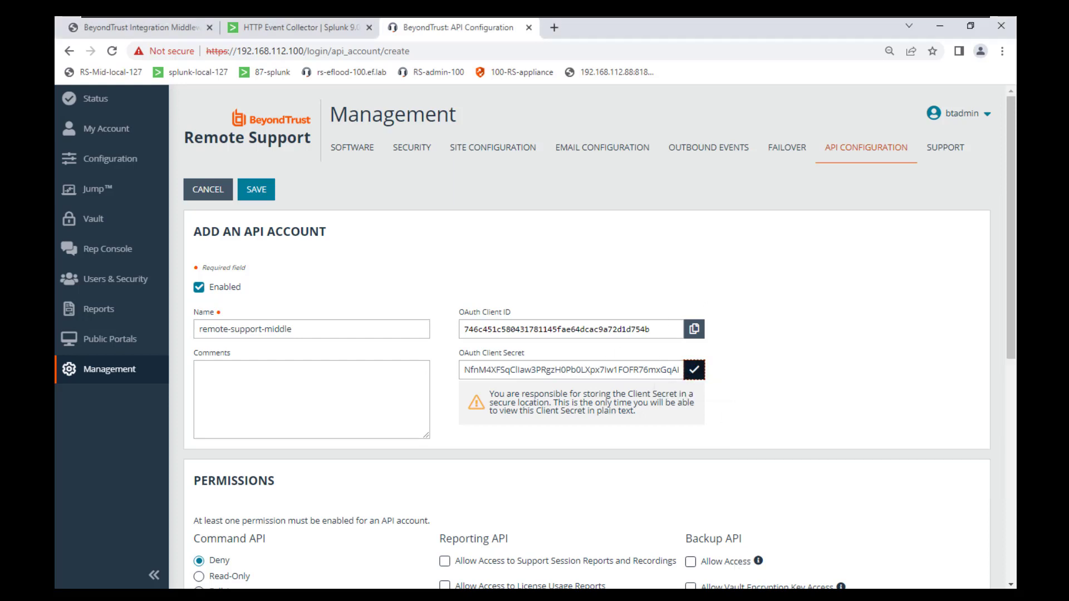
{"action": "key", "text": "alt+Tab"}
{"action": "key", "text": "ctrl+v"}
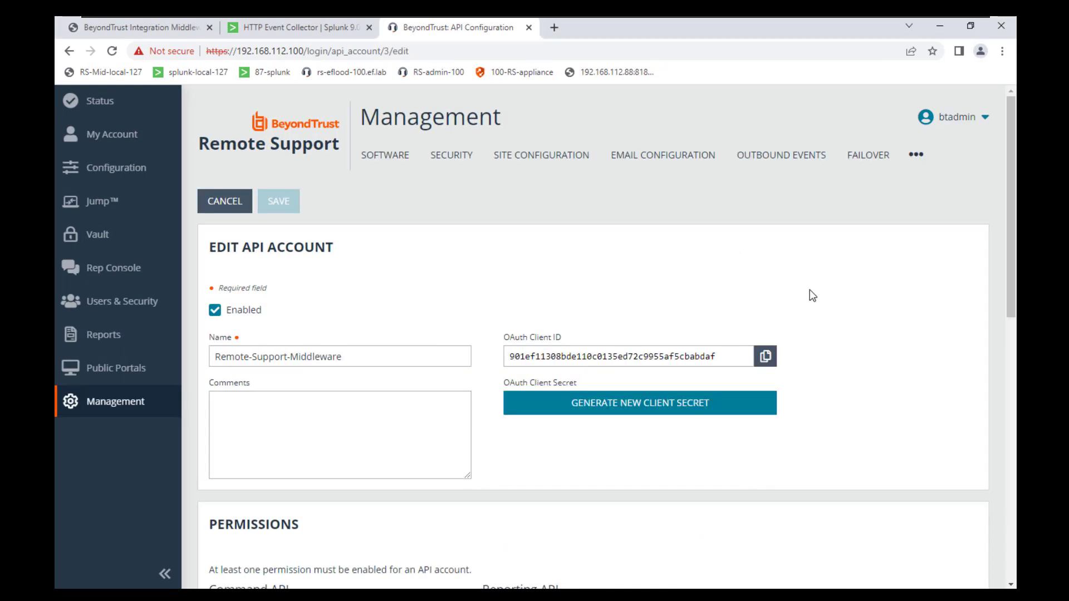
Review the permissions and network restrictions of the Remote-Support-Middleware API account
{"action": "scroll", "coordinate": [810, 291], "scroll_direction": "down", "scroll_amount": 3}
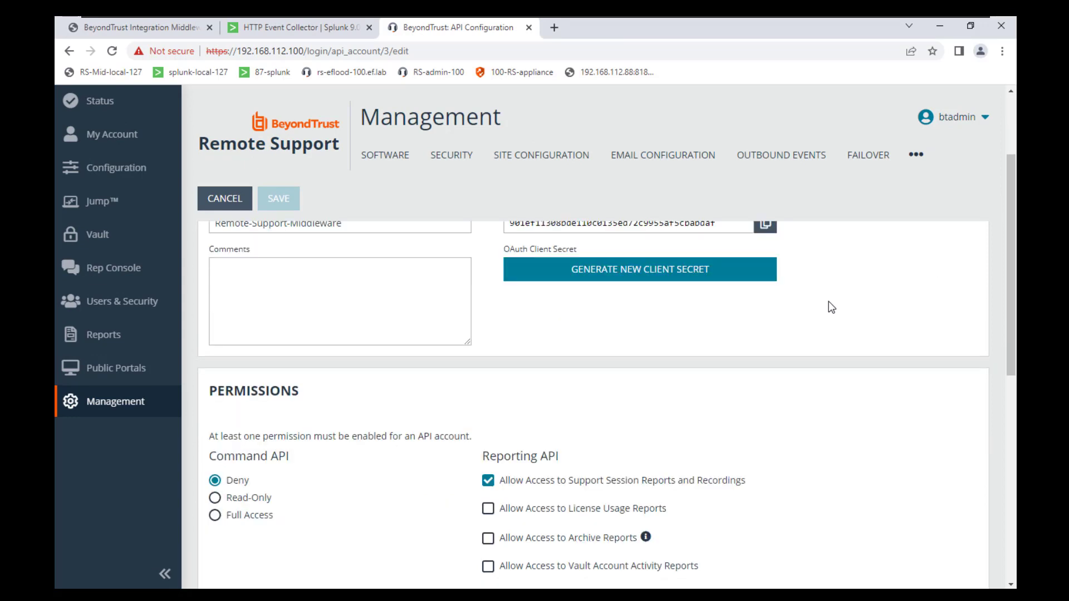
{"action": "scroll", "coordinate": [829, 302], "scroll_direction": "down", "scroll_amount": 1}
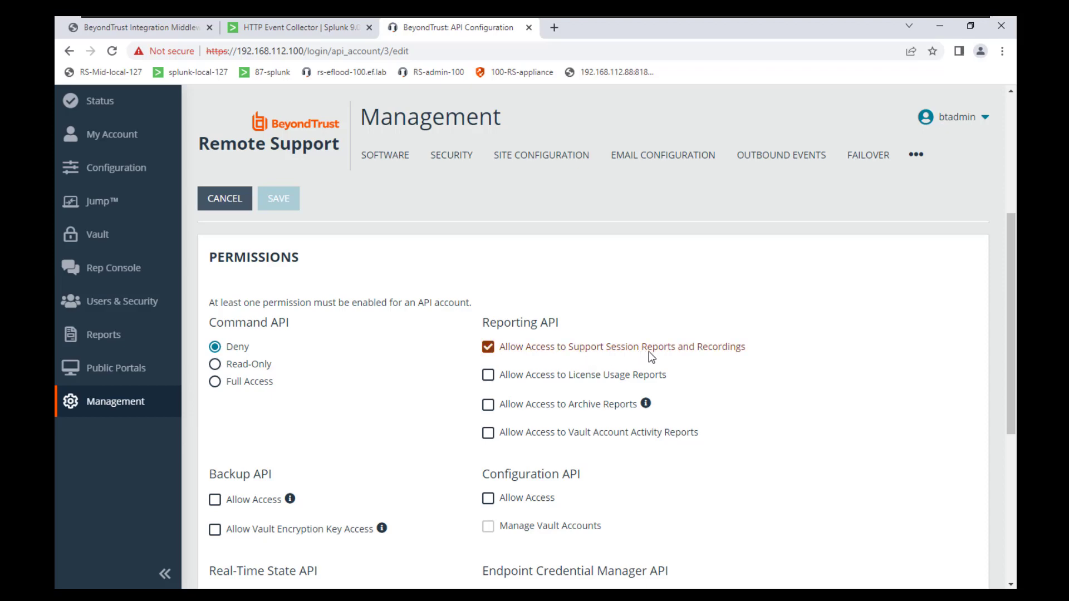
{"action": "scroll", "coordinate": [751, 374], "scroll_direction": "down", "scroll_amount": 5}
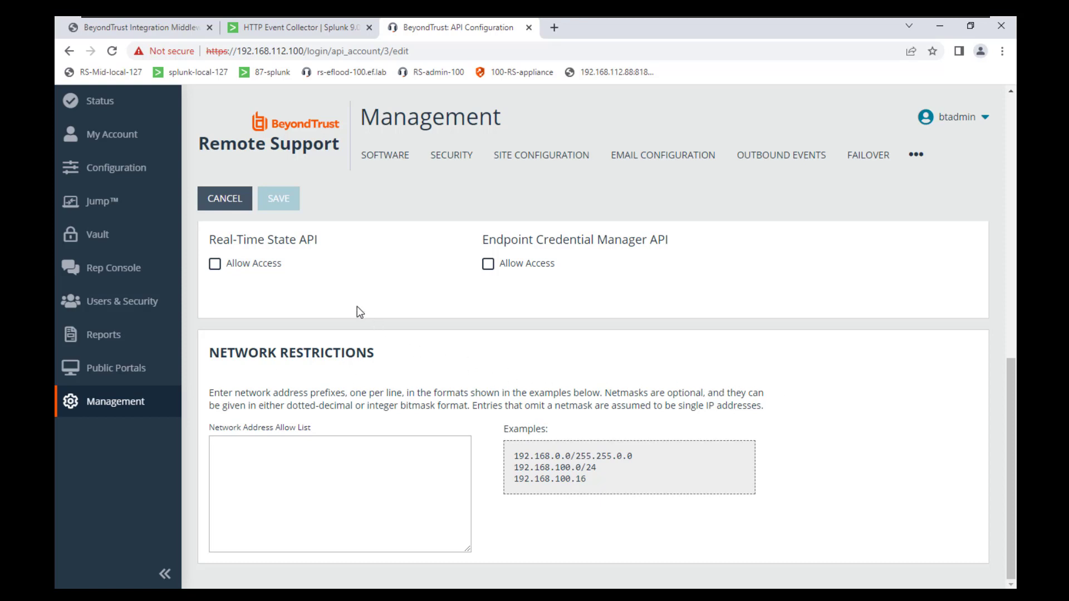
{"action": "scroll", "coordinate": [357, 307], "scroll_direction": "up", "scroll_amount": 6}
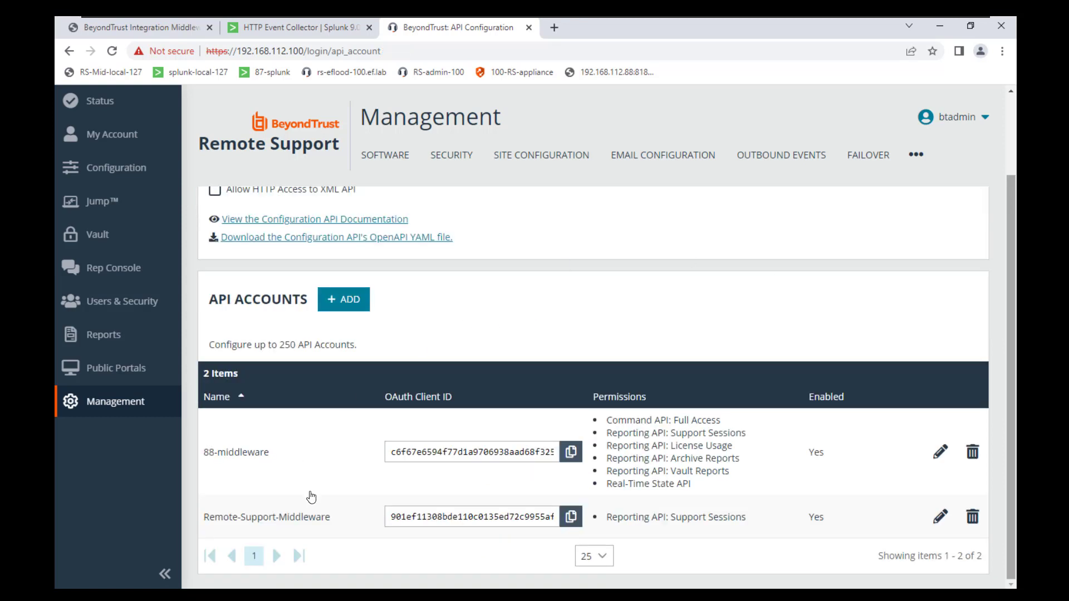
In the Middleware Administration Tool, add a SIEM plugin configuration named splunk001 with appliance host name 192.168.112.100
{"action": "left_click", "coordinate": [109, 30]}
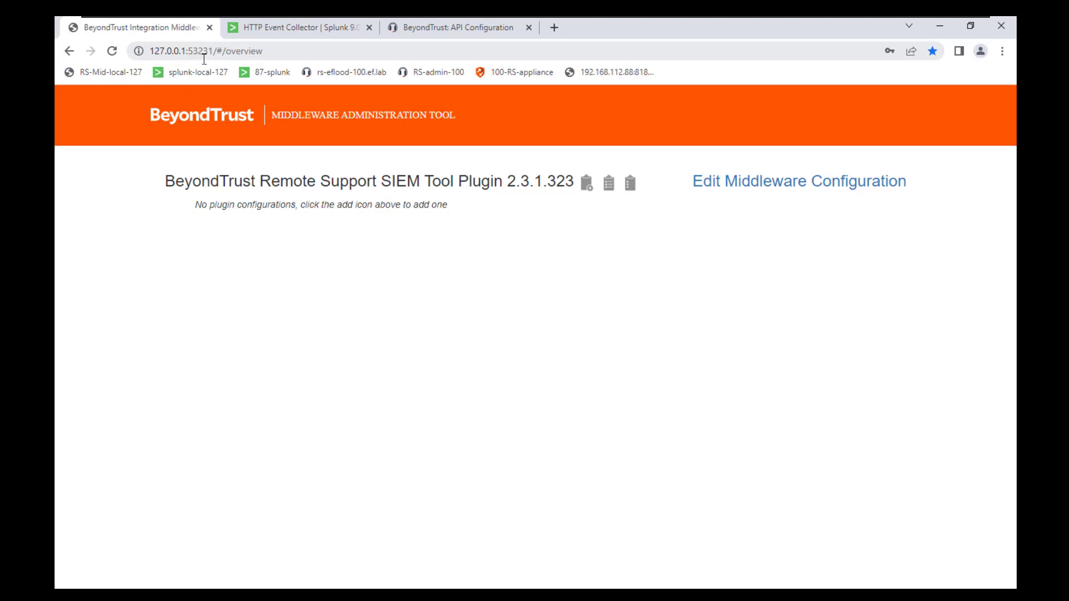
{"action": "left_click", "coordinate": [586, 189]}
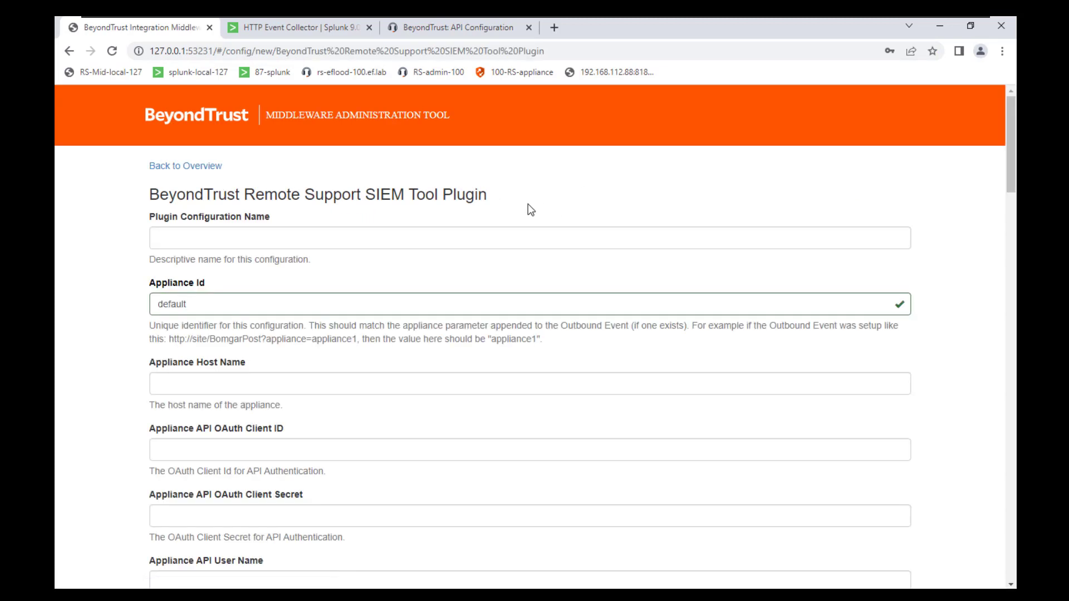
{"action": "left_click", "coordinate": [277, 233]}
{"action": "type", "text": "spl"}
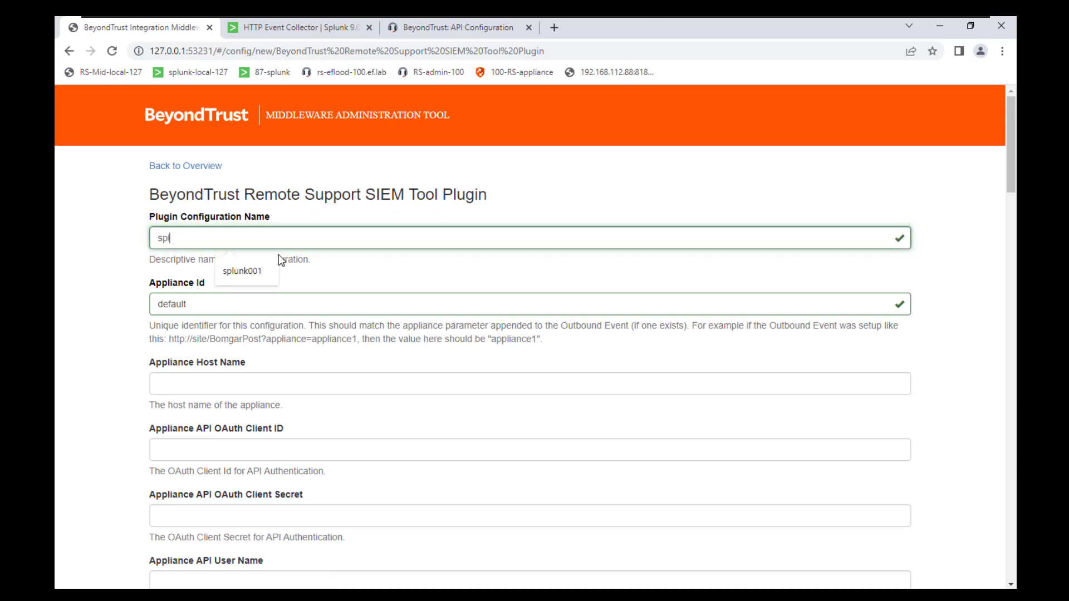
{"action": "left_click", "coordinate": [243, 271]}
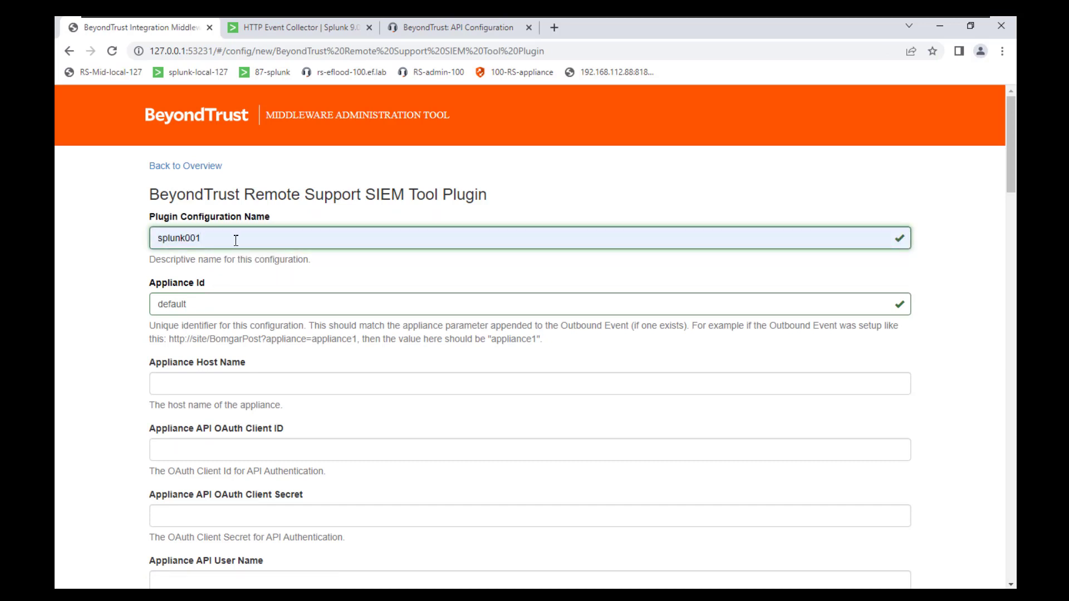
{"action": "left_click", "coordinate": [183, 382]}
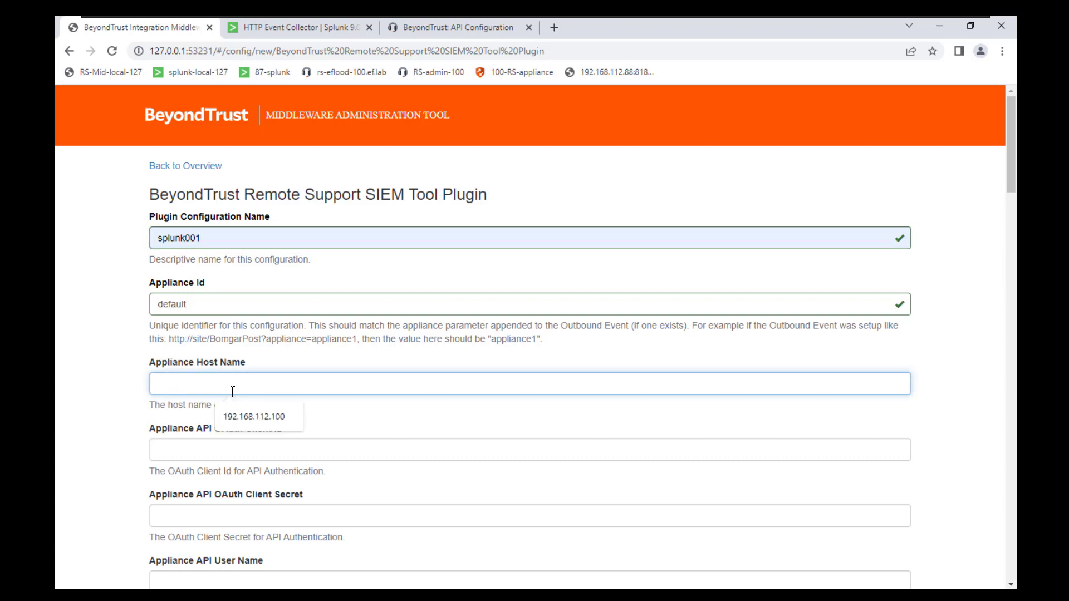
{"action": "left_click", "coordinate": [241, 416]}
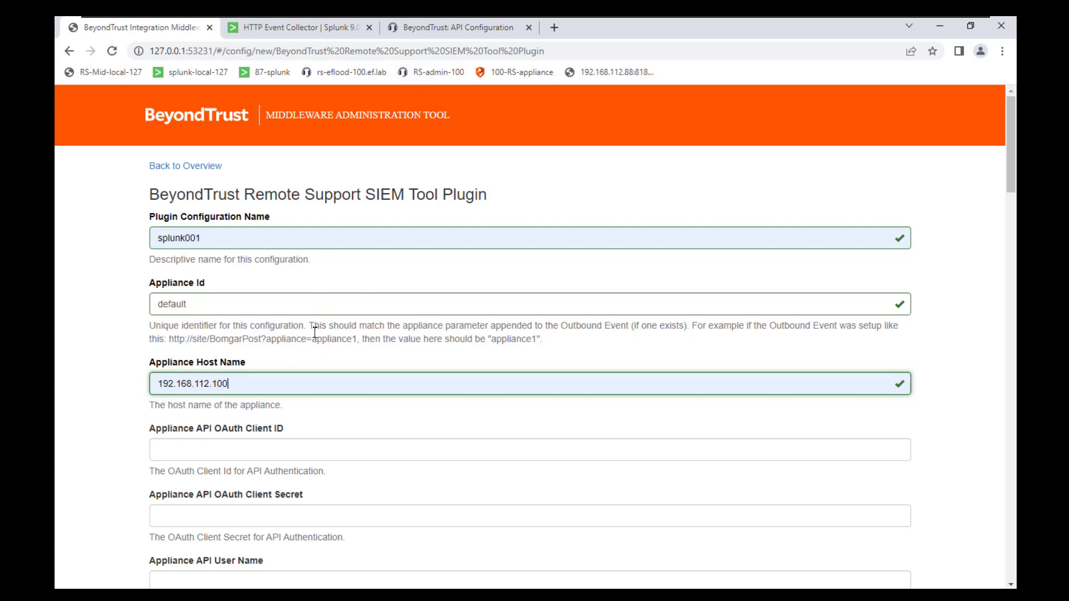
Fill in the Appliance API OAuth Client ID with the client ID stored under RS-100 in the Notepad notes
{"action": "scroll", "coordinate": [319, 367], "scroll_direction": "down", "scroll_amount": 1}
{"action": "left_click", "coordinate": [179, 381]}
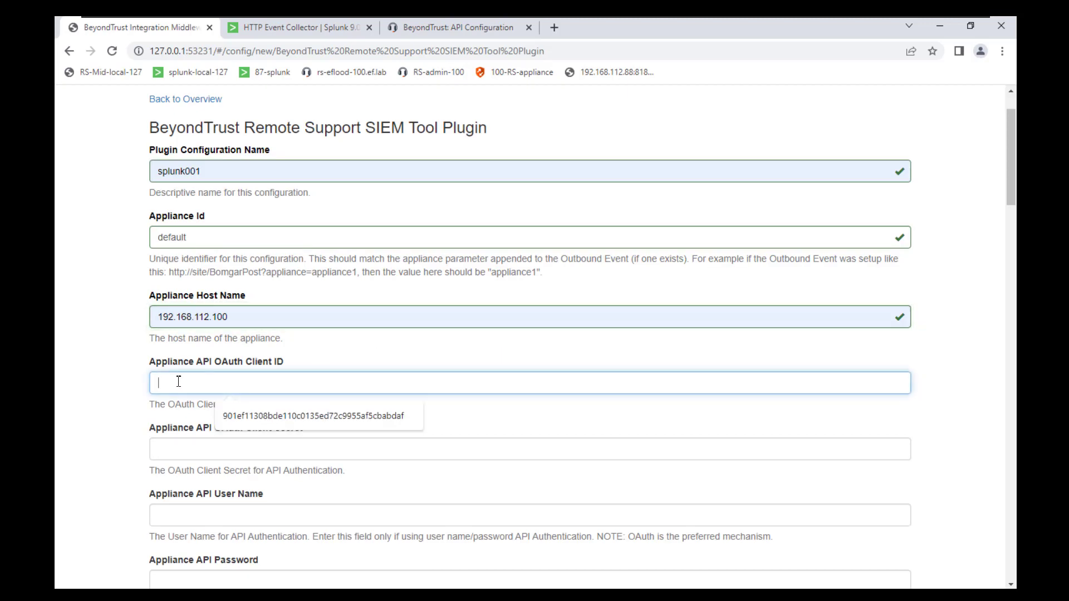
{"action": "key", "text": "alt+Tab"}
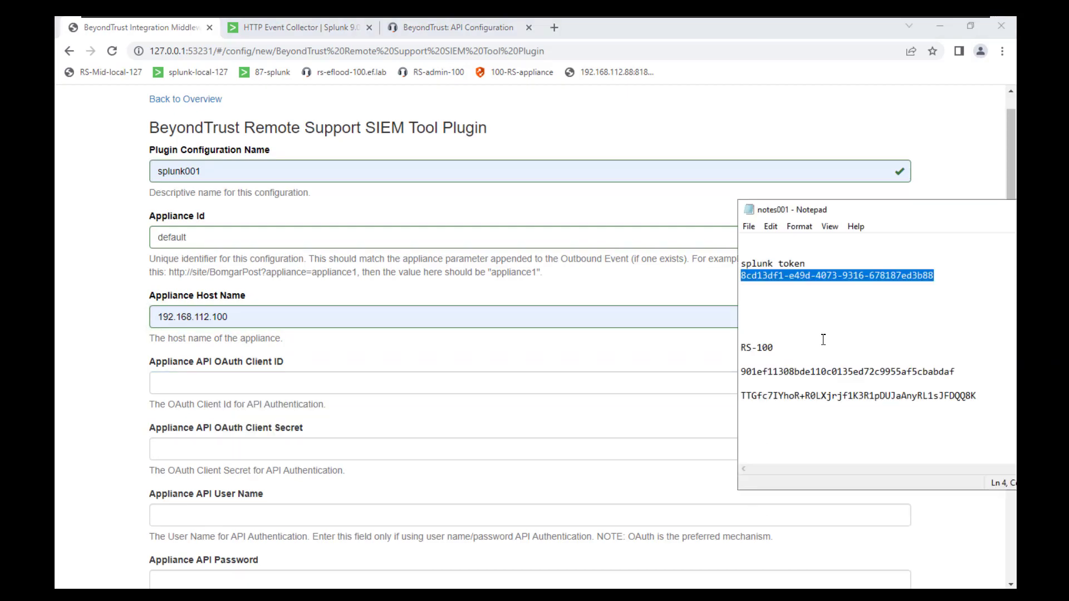
{"action": "left_click_drag", "start_coordinate": [955, 375], "coordinate": [741, 377]}
{"action": "key", "text": "ctrl+c"}
{"action": "left_click", "coordinate": [247, 383]}
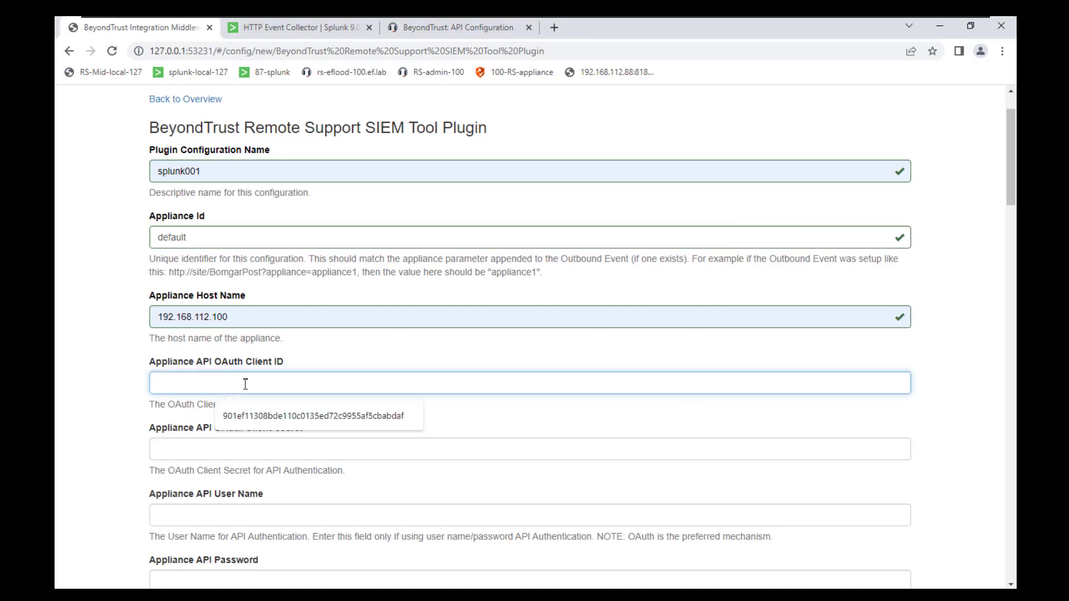
{"action": "key", "text": "ctrl+v"}
{"action": "left_click", "coordinate": [512, 412]}
Fill in the Appliance API OAuth Client Secret with the client secret stored in the Notepad notes
{"action": "key", "text": "alt+Tab"}
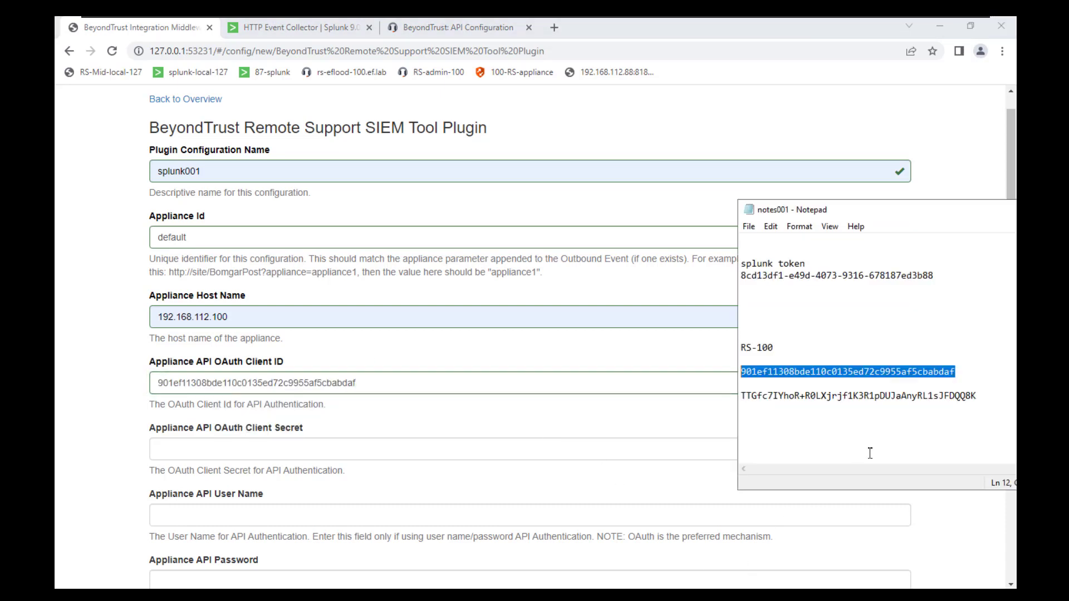
{"action": "left_click_drag", "start_coordinate": [975, 396], "coordinate": [741, 396]}
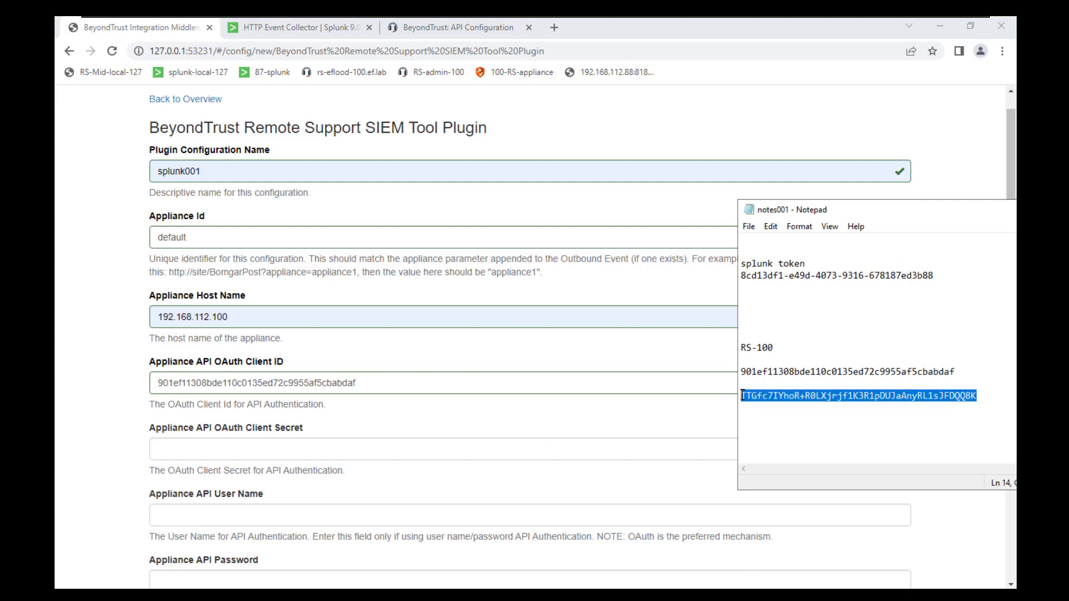
{"action": "left_click", "coordinate": [328, 447]}
{"action": "key", "text": "ctrl+v"}
Enable Allow Invalid Certificates and Use Non-TLS Connections for the plugin configuration
{"action": "scroll", "coordinate": [349, 423], "scroll_direction": "down", "scroll_amount": 2}
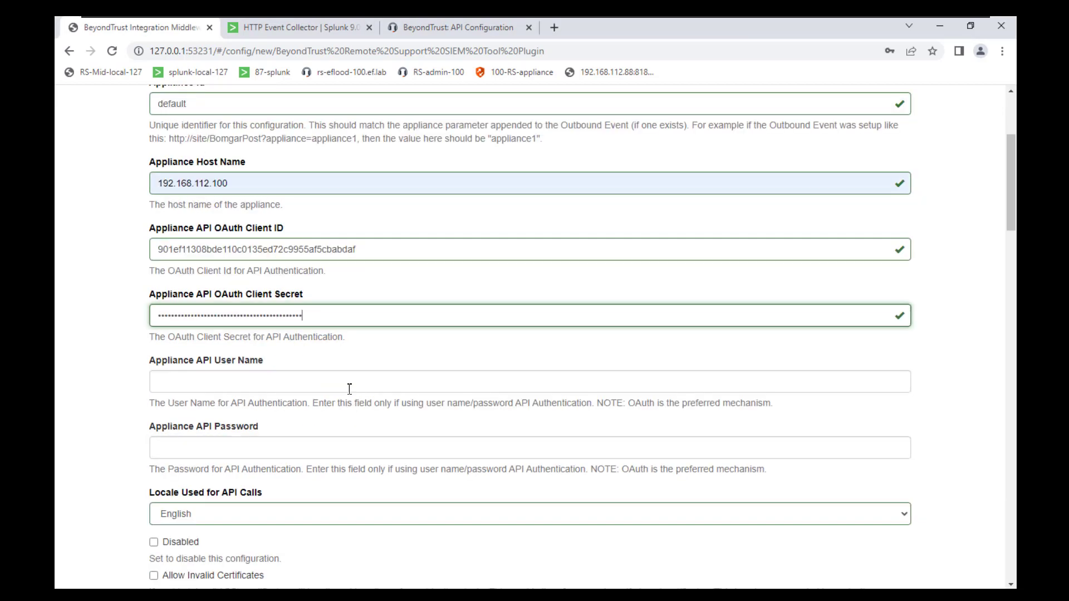
{"action": "scroll", "coordinate": [349, 388], "scroll_direction": "down", "scroll_amount": 2}
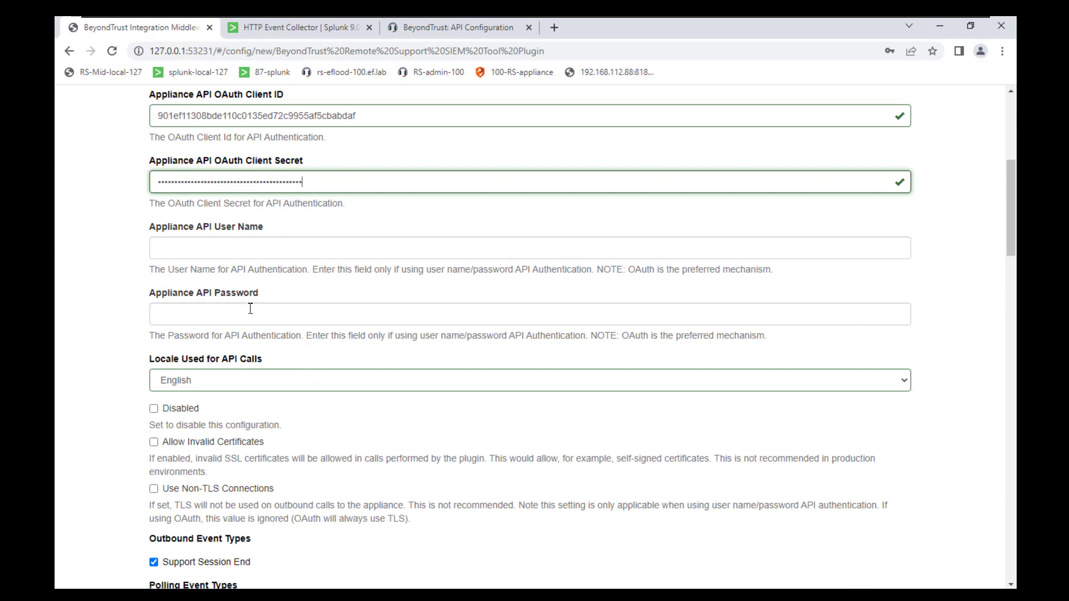
{"action": "scroll", "coordinate": [251, 308], "scroll_direction": "down", "scroll_amount": 2}
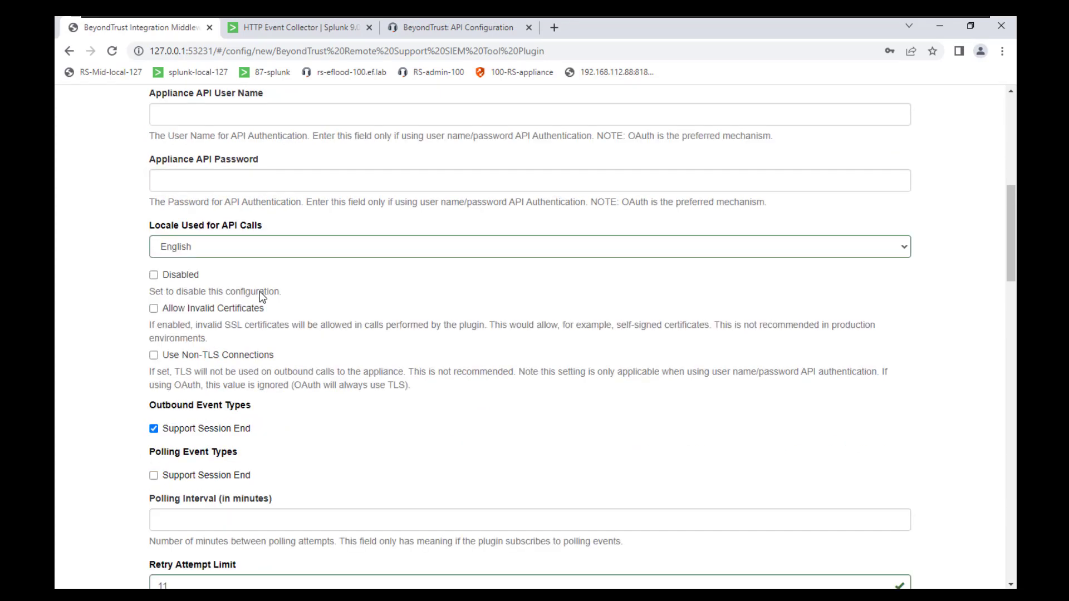
{"action": "left_click", "coordinate": [154, 308]}
{"action": "left_click", "coordinate": [154, 355]}
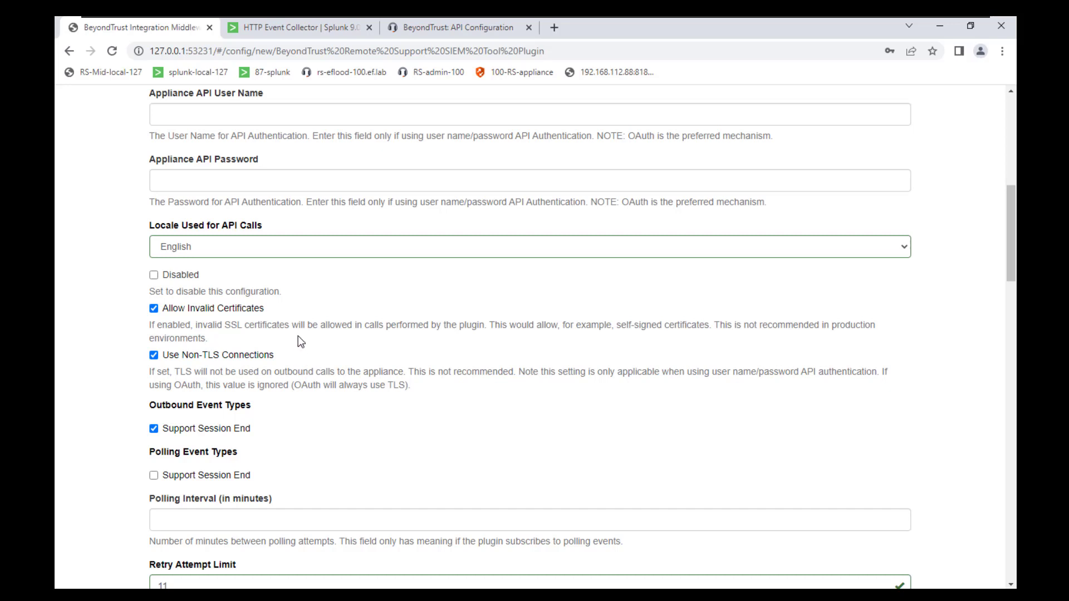
Choose Splunk as the Target SIEM System for the plugin configuration
{"action": "scroll", "coordinate": [306, 338], "scroll_direction": "down", "scroll_amount": 1}
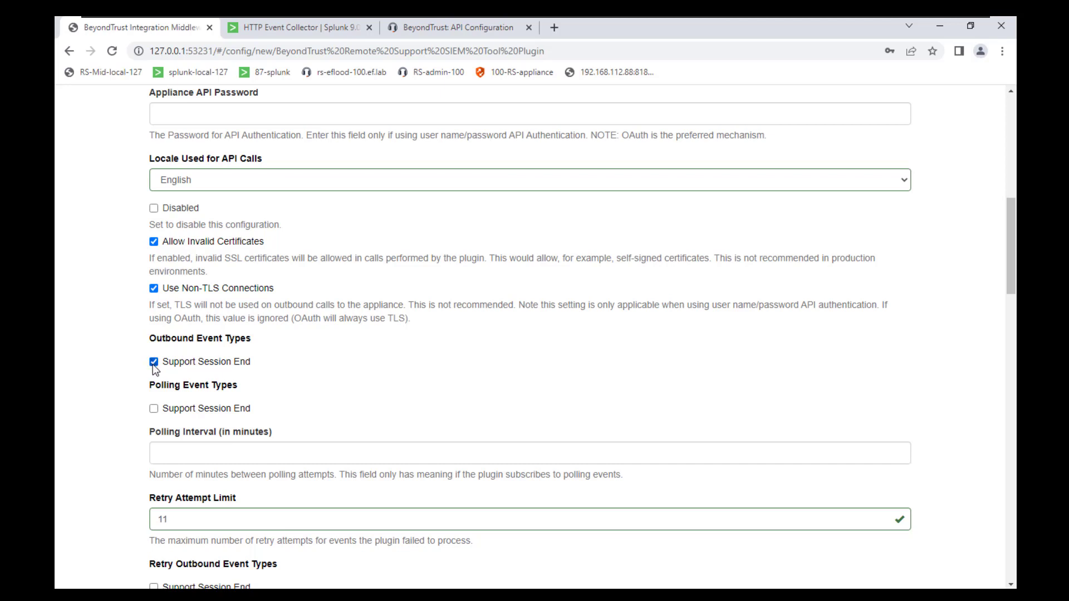
{"action": "scroll", "coordinate": [346, 359], "scroll_direction": "down", "scroll_amount": 2}
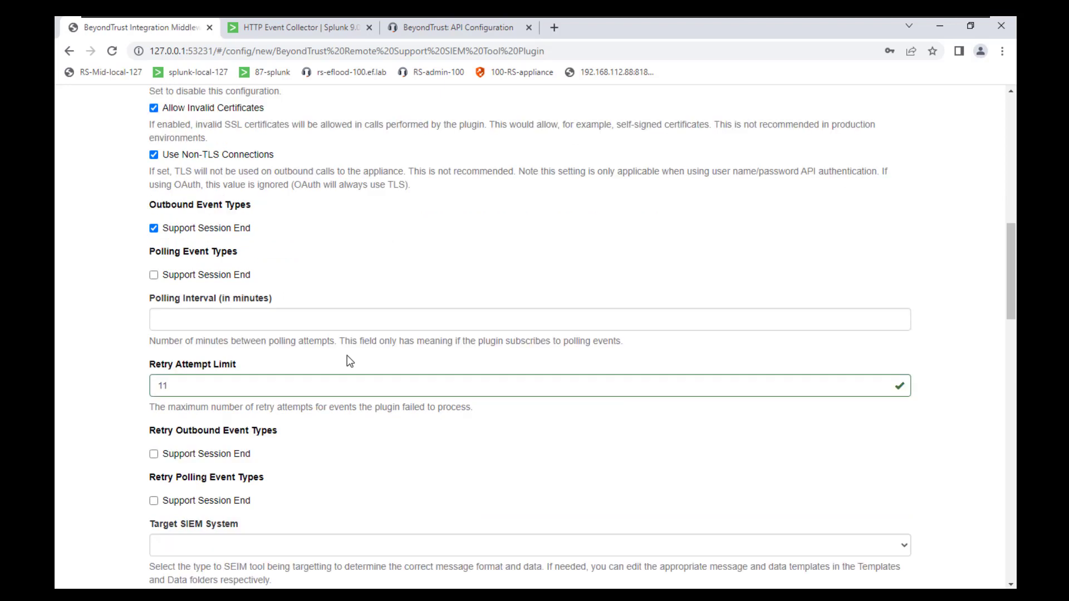
{"action": "scroll", "coordinate": [337, 380], "scroll_direction": "down", "scroll_amount": 3}
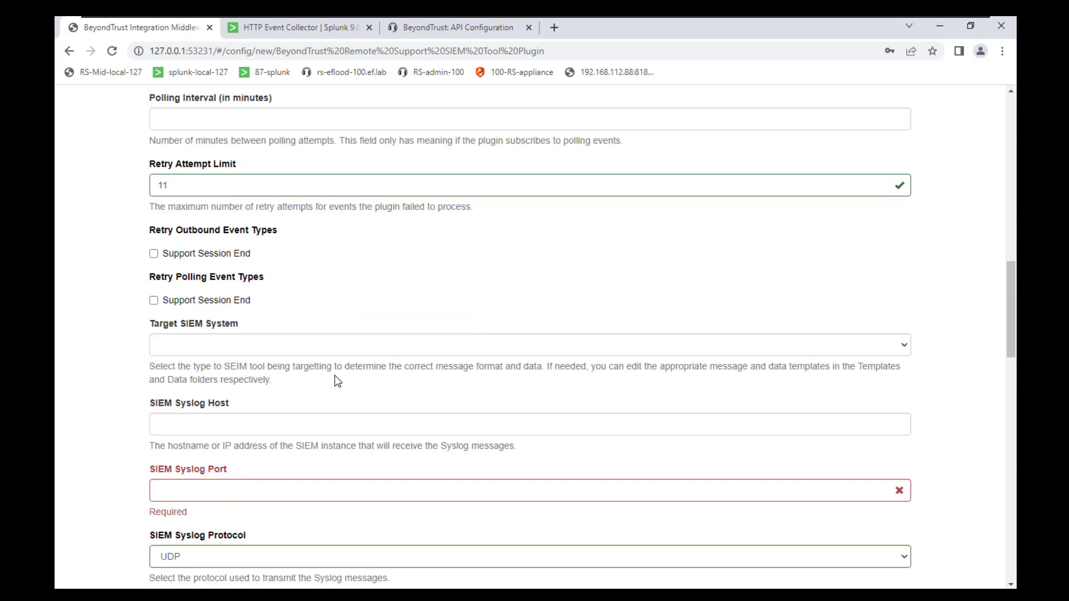
{"action": "left_click", "coordinate": [204, 347]}
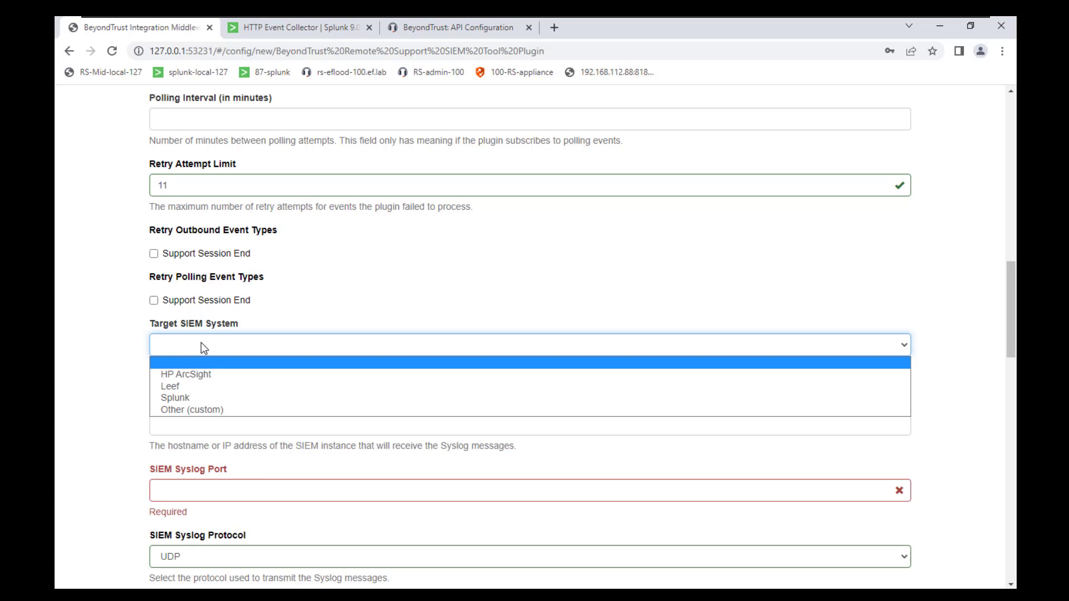
{"action": "left_click", "coordinate": [229, 398]}
Set the SIEM Syslog Host to 192.168.112.89, the port to 18089 and the protocol to SPLUNK-HEC
{"action": "scroll", "coordinate": [241, 395], "scroll_direction": "down", "scroll_amount": 2}
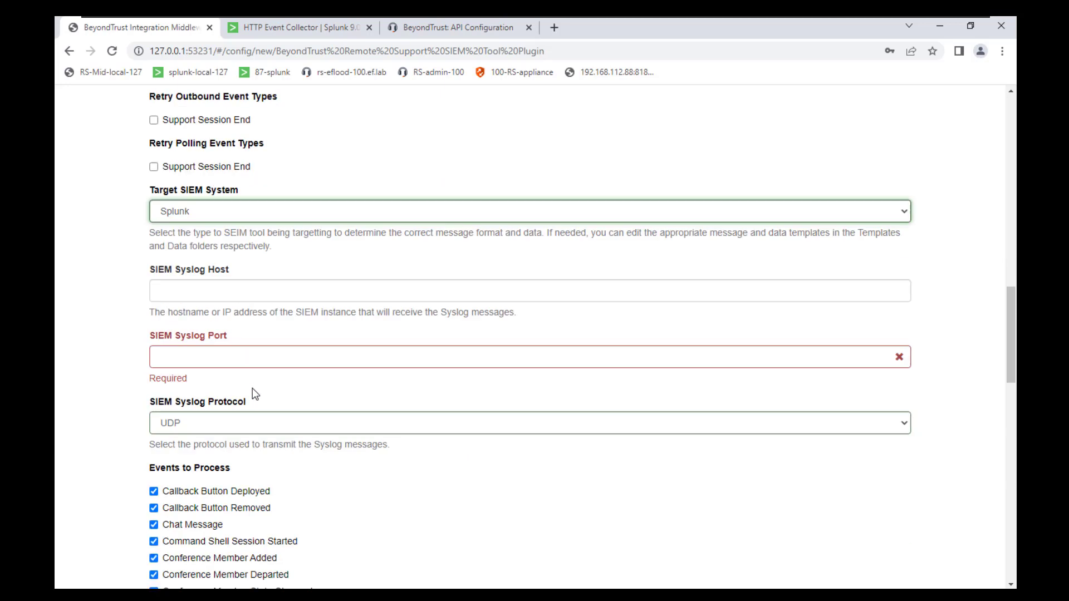
{"action": "left_click", "coordinate": [202, 299]}
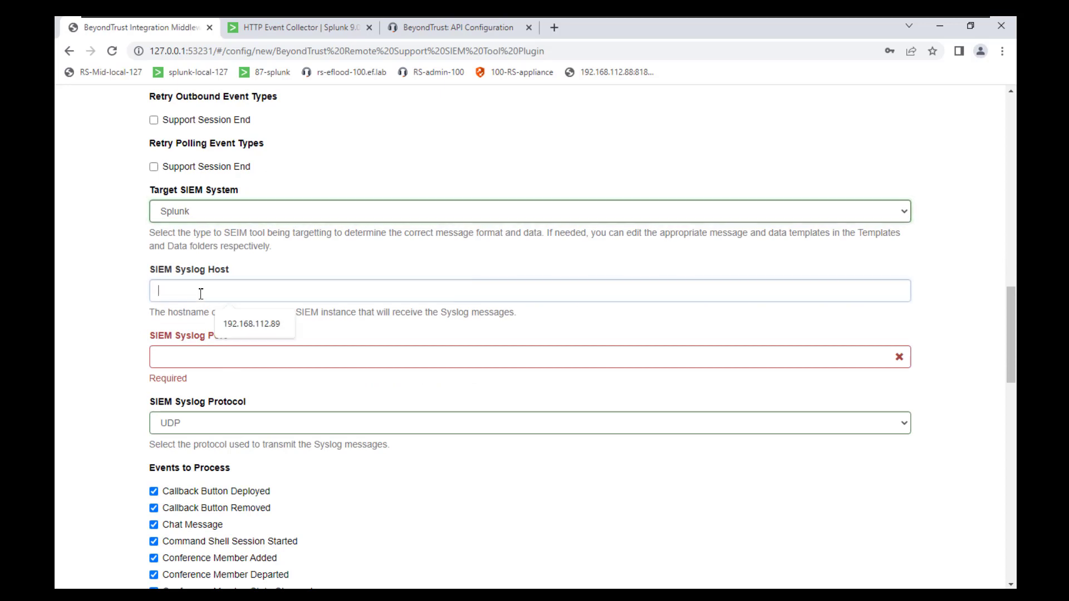
{"action": "left_click", "coordinate": [246, 325]}
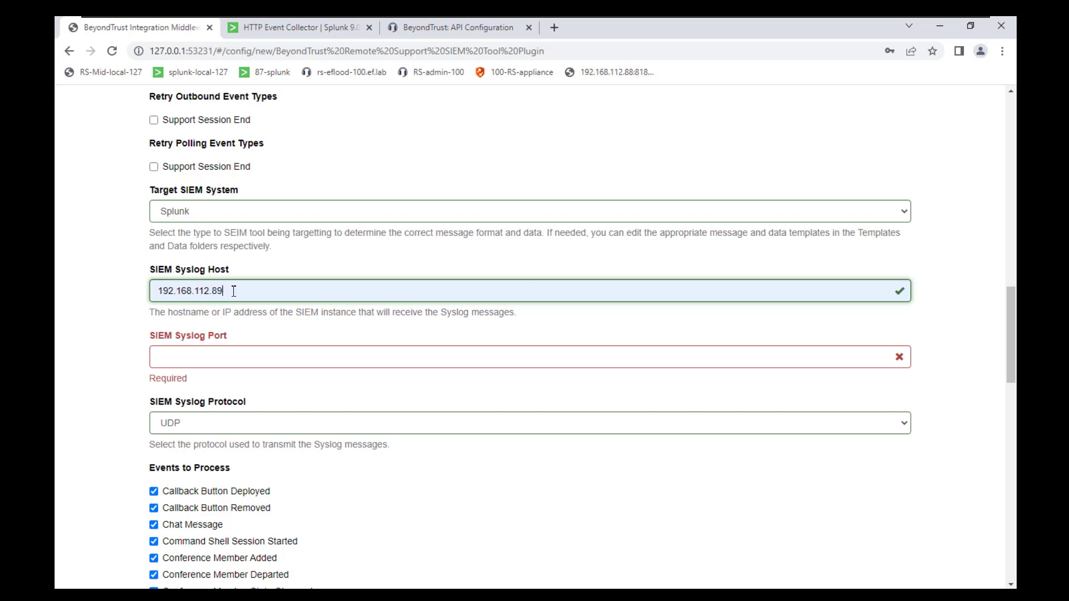
{"action": "left_click", "coordinate": [225, 359]}
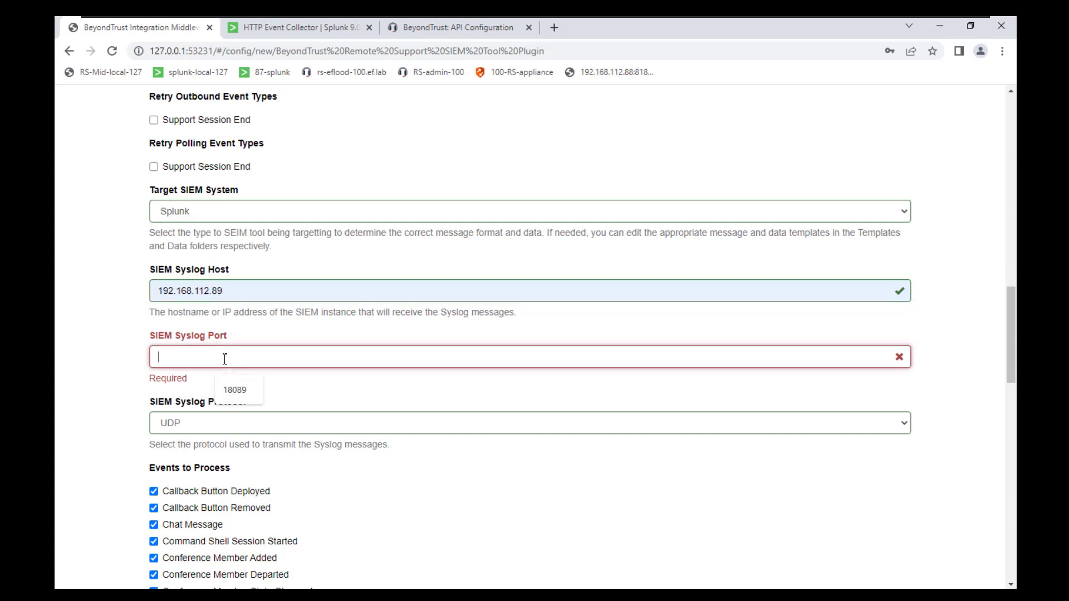
{"action": "left_click", "coordinate": [234, 389]}
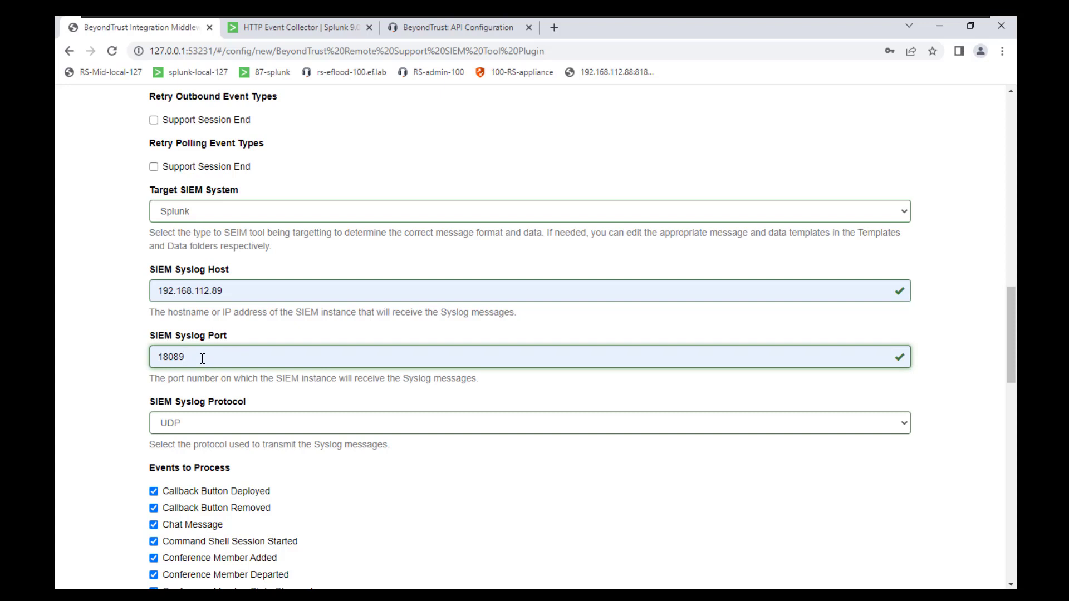
{"action": "left_click", "coordinate": [197, 427]}
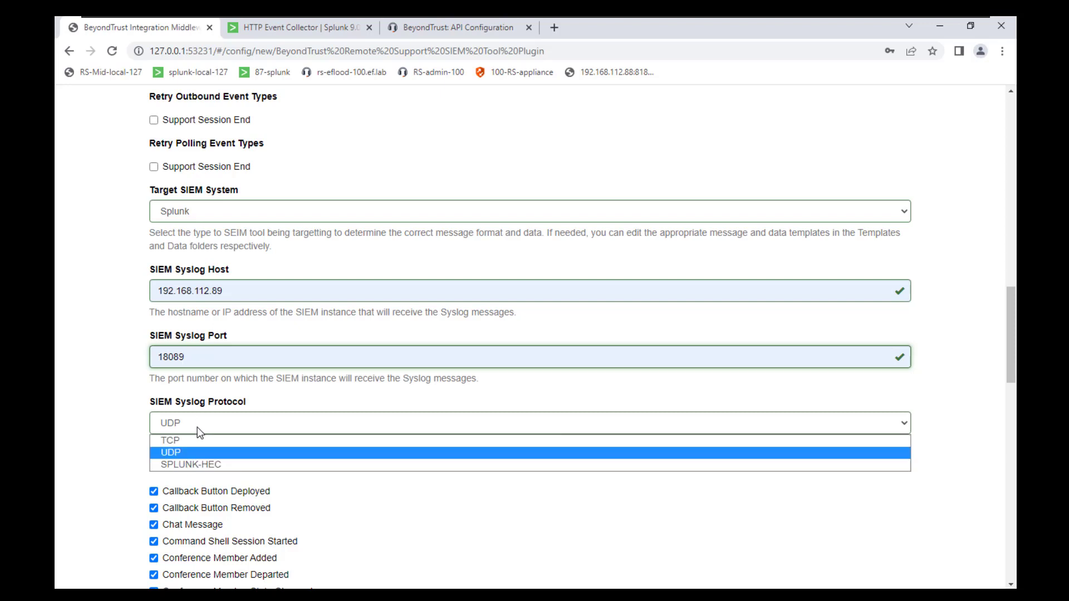
{"action": "left_click", "coordinate": [214, 465]}
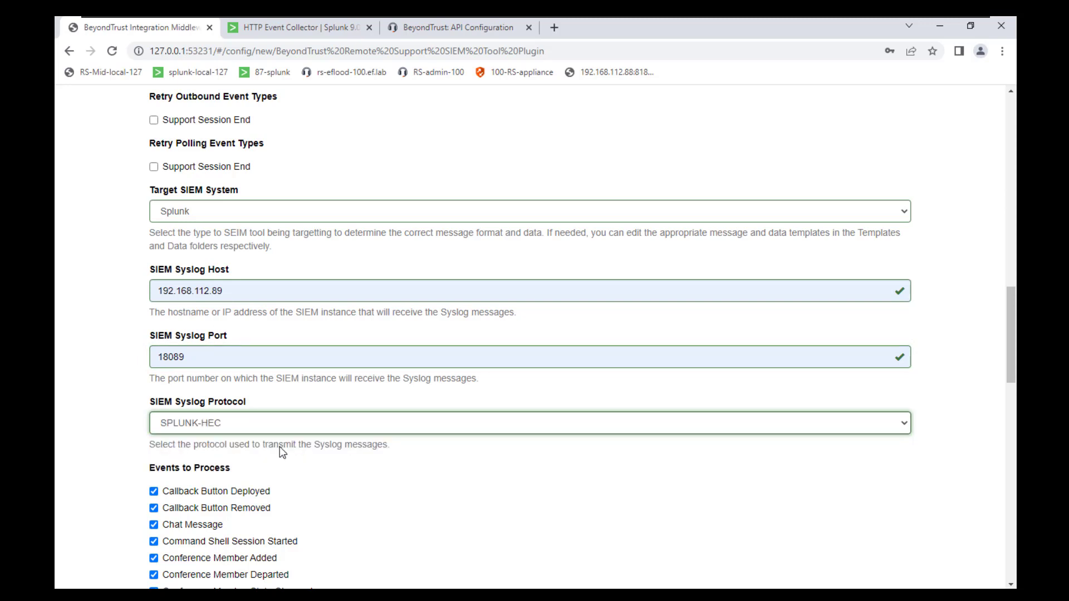
Fill in the Splunk Token with the Splunk token stored in the Notepad notes
{"action": "scroll", "coordinate": [458, 473], "scroll_direction": "down", "scroll_amount": 10}
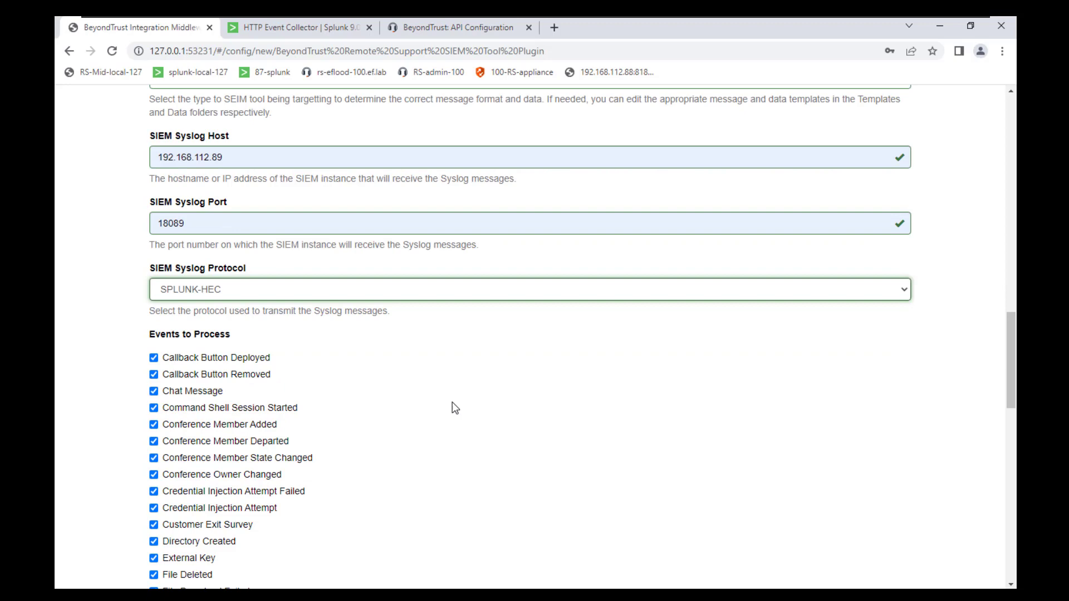
{"action": "scroll", "coordinate": [464, 339], "scroll_direction": "down", "scroll_amount": 9}
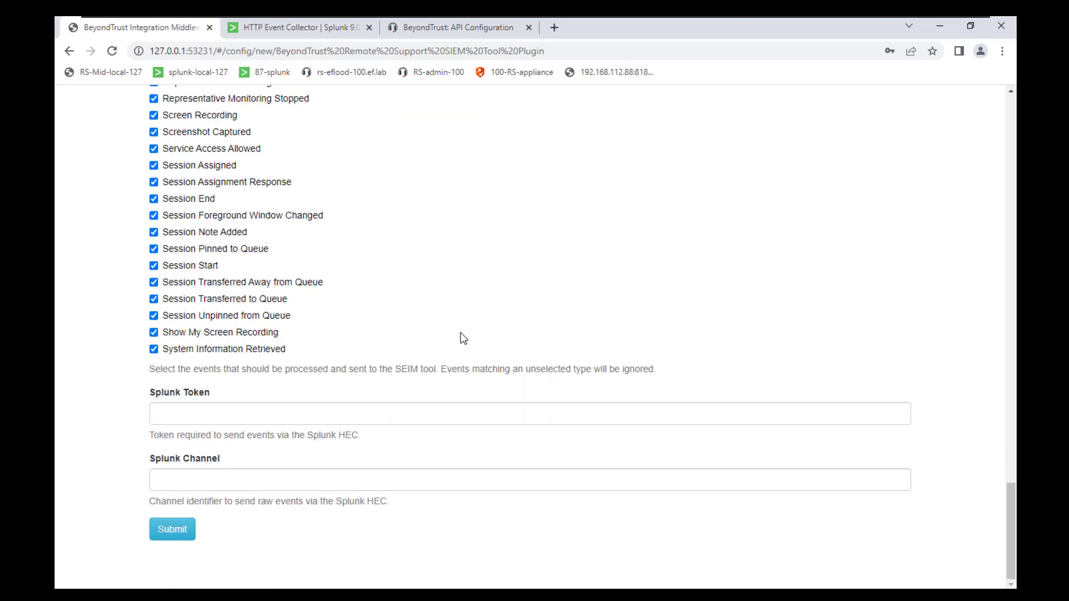
{"action": "left_click", "coordinate": [170, 411]}
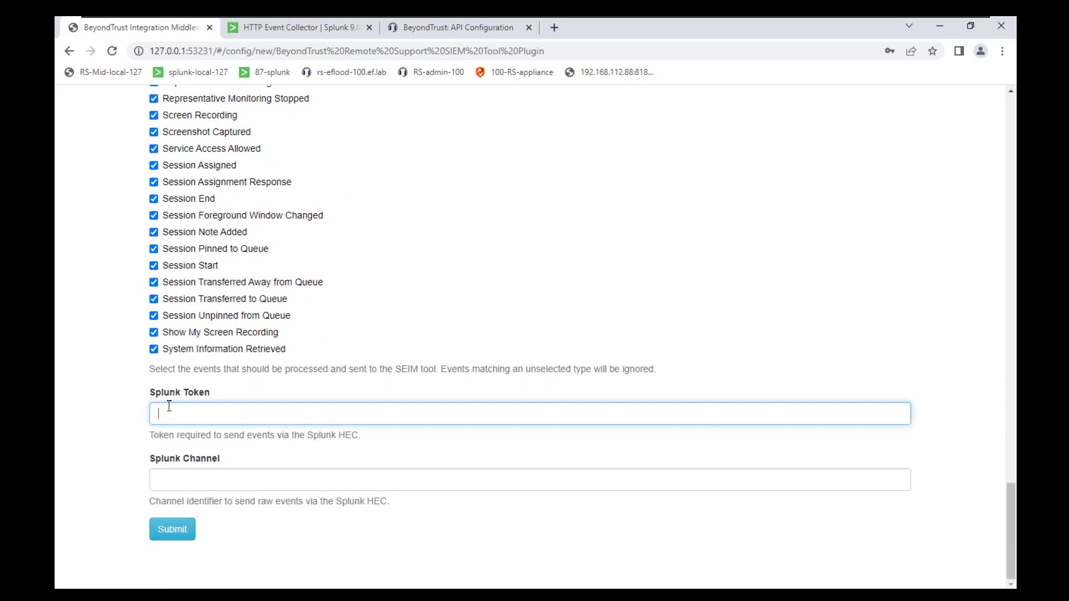
{"action": "key", "text": "alt+Tab"}
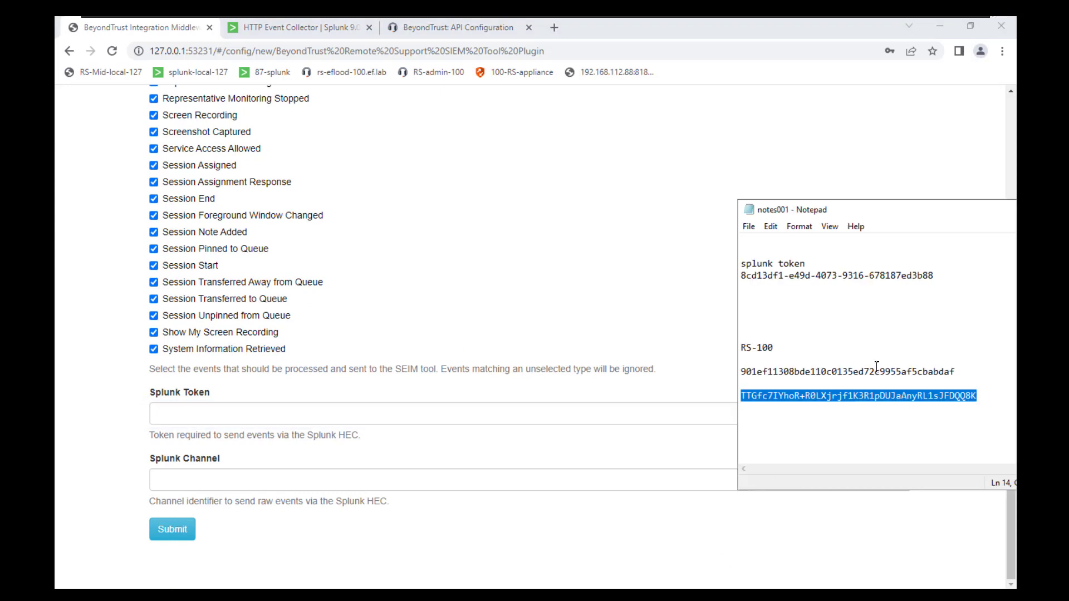
{"action": "left_click_drag", "start_coordinate": [935, 276], "coordinate": [731, 278]}
{"action": "left_click", "coordinate": [180, 424]}
{"action": "key", "text": "ctrl+v"}
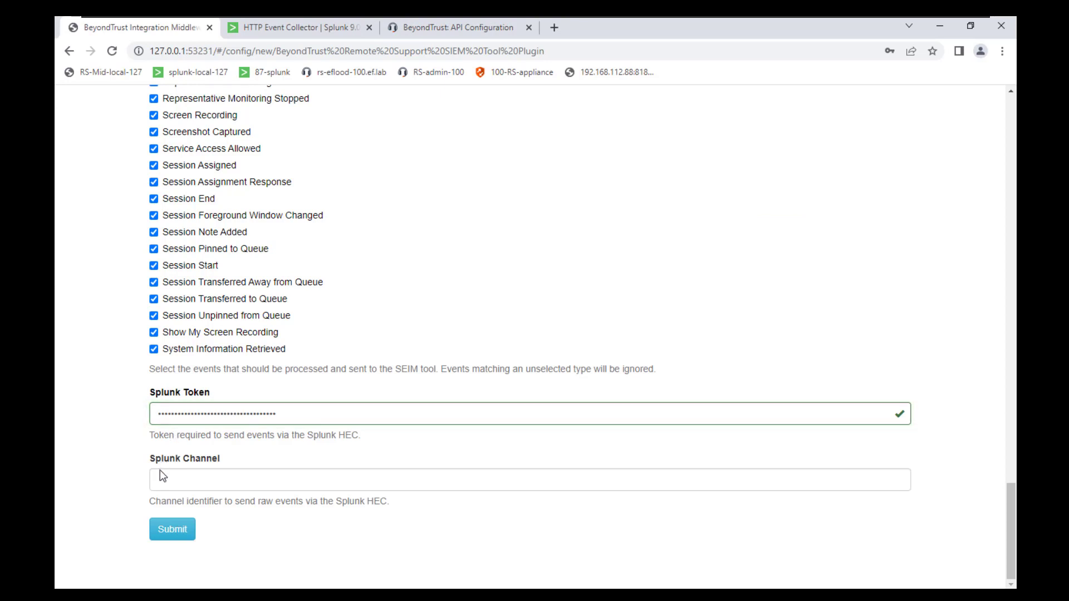
Submit the plugin configuration and run the plugin test for splunk001
{"action": "left_click", "coordinate": [172, 535]}
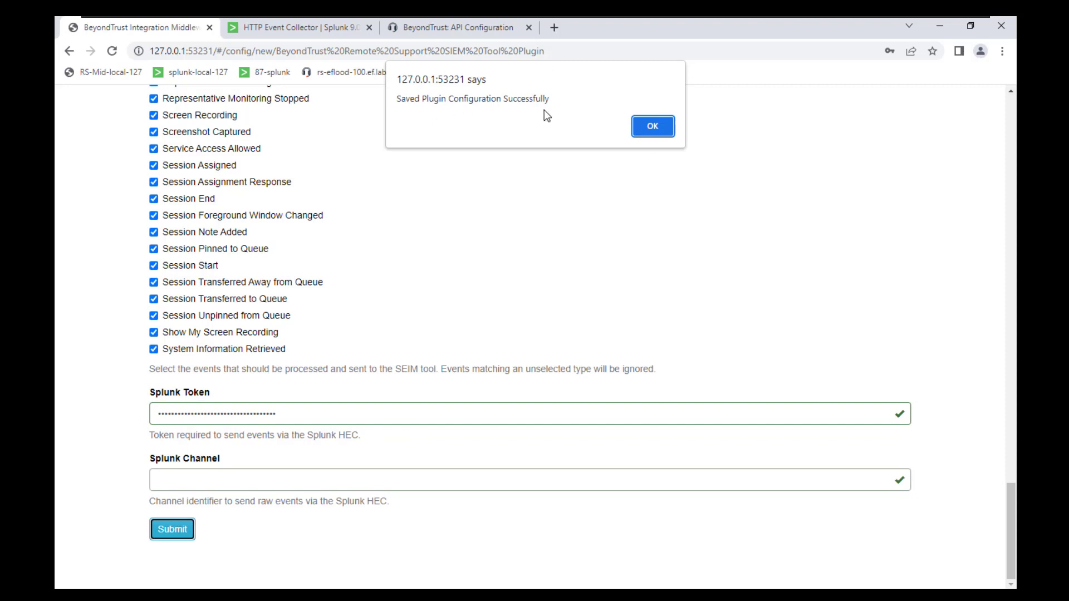
{"action": "left_click", "coordinate": [668, 130]}
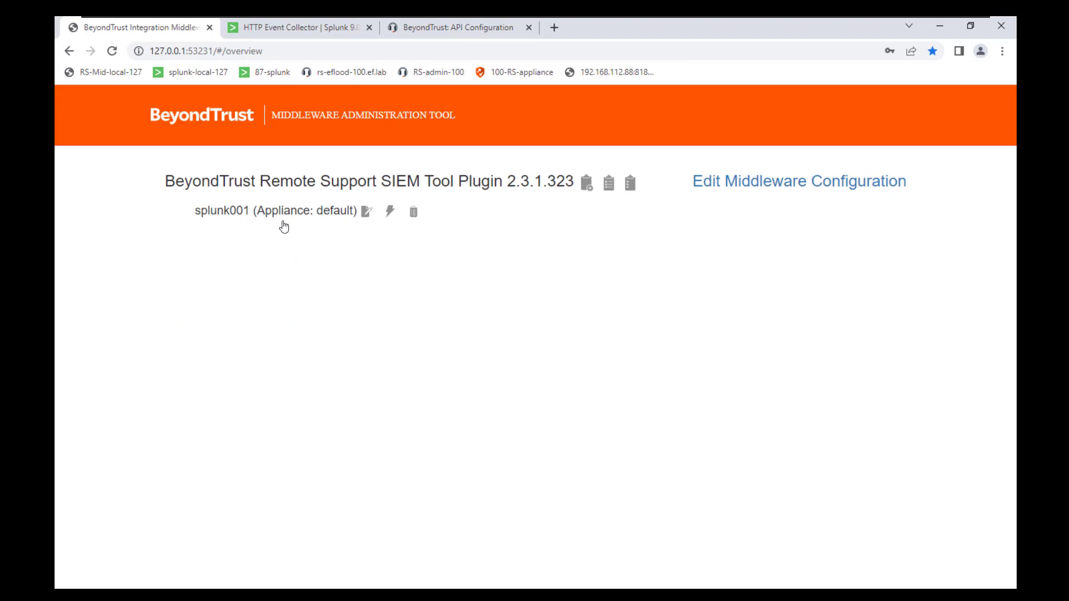
{"action": "left_click", "coordinate": [391, 215]}
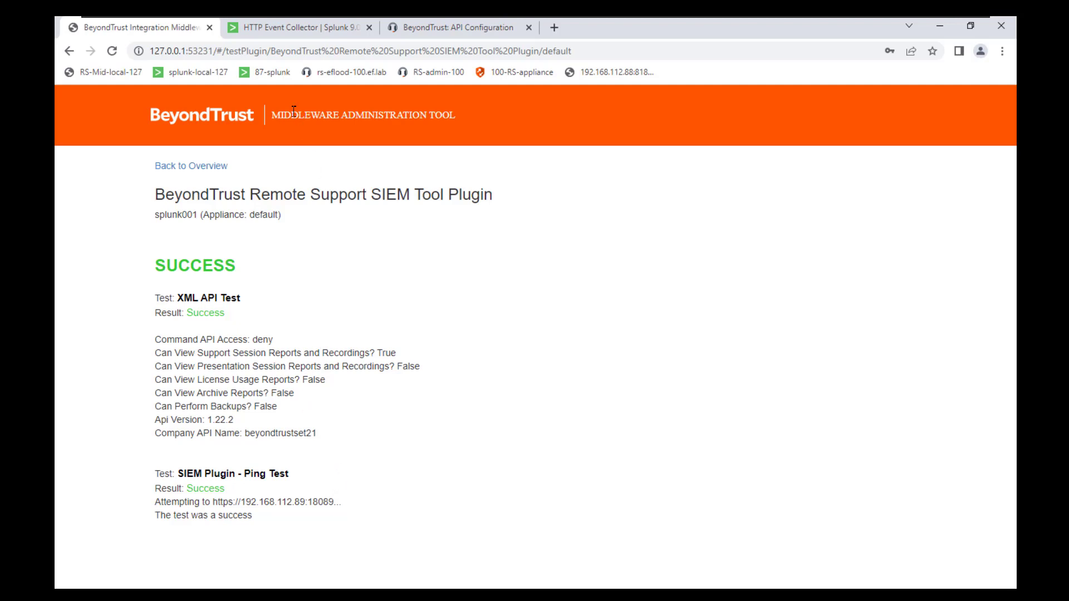
Switch to Splunk, open Search & Reporting without the tour, and search for * over the last 24 hours
{"action": "left_click", "coordinate": [267, 31]}
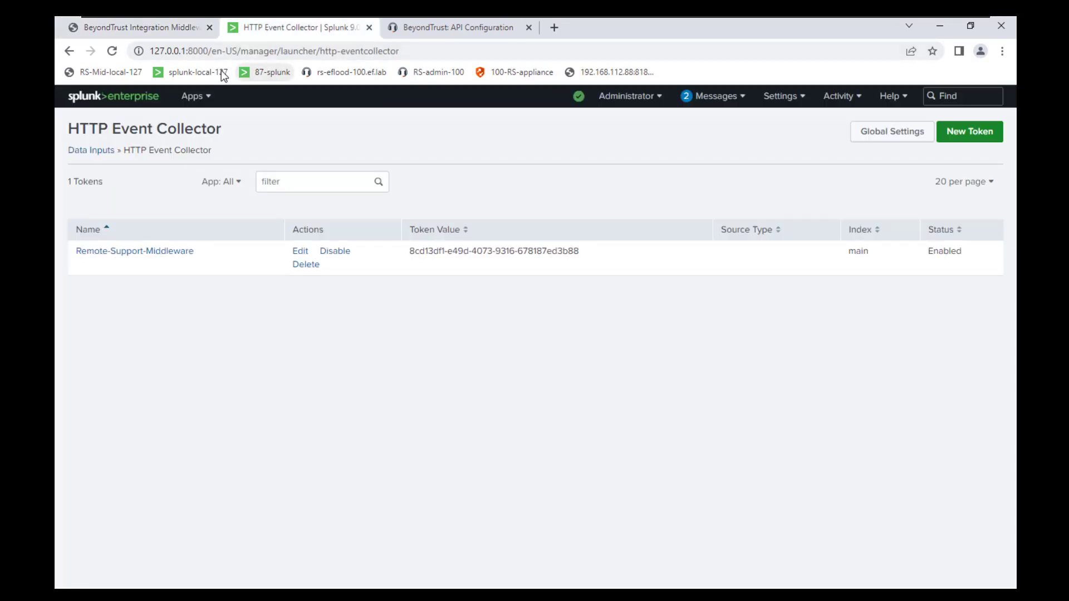
{"action": "left_click_drag", "start_coordinate": [151, 53], "coordinate": [209, 51]}
{"action": "left_click", "coordinate": [191, 51]}
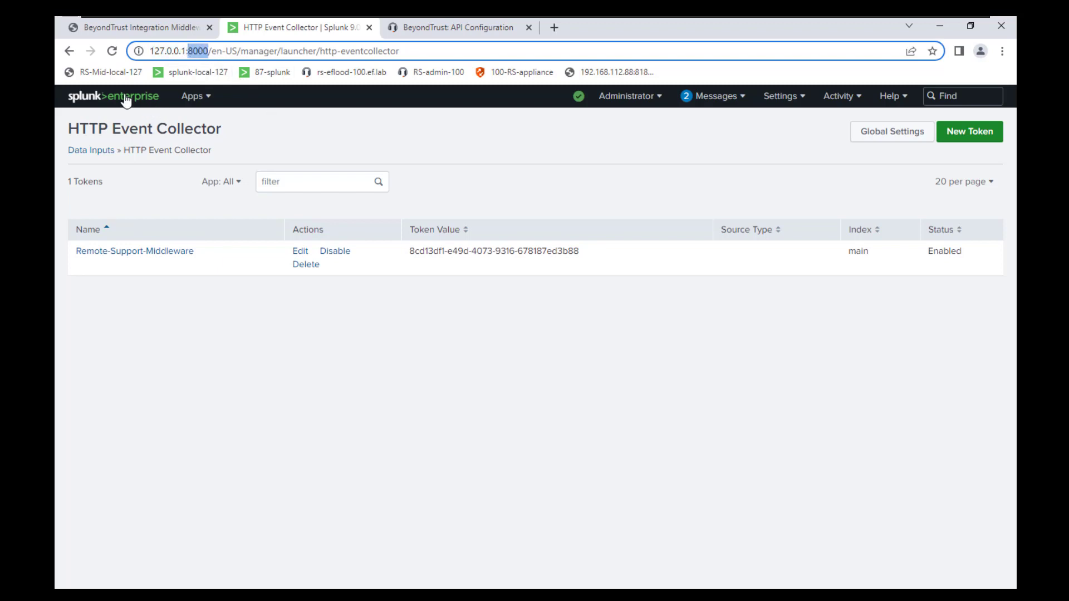
{"action": "left_click", "coordinate": [89, 99]}
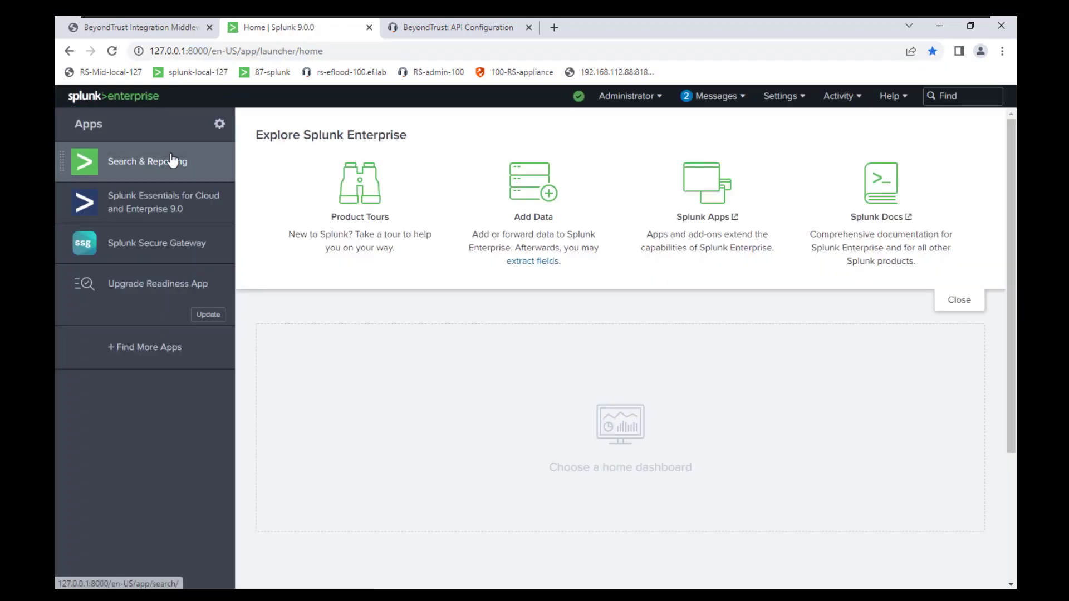
{"action": "left_click", "coordinate": [116, 170]}
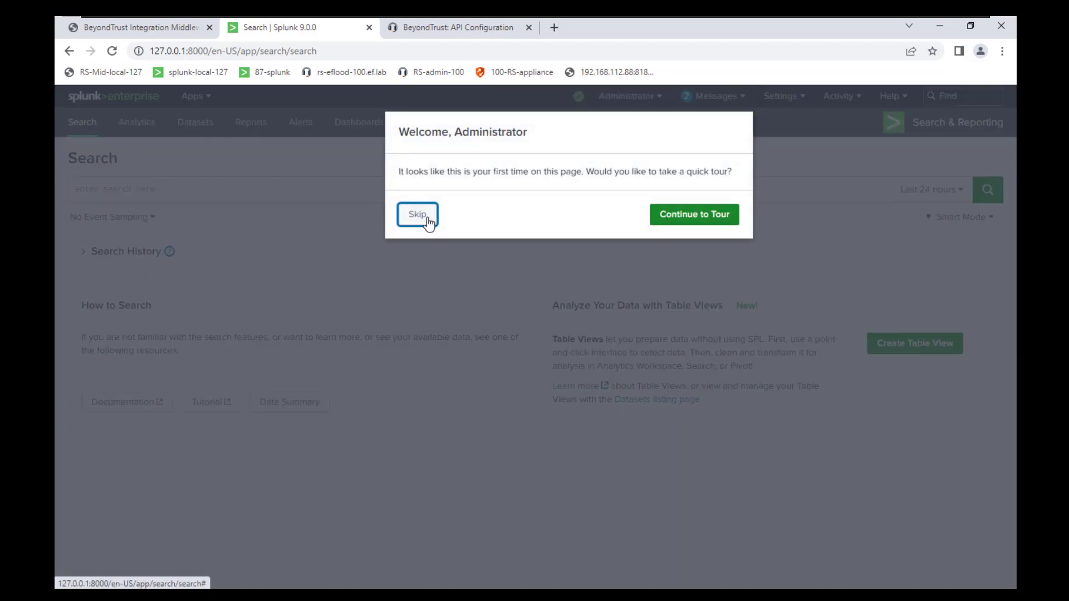
{"action": "left_click", "coordinate": [417, 215]}
{"action": "left_click", "coordinate": [229, 196]}
{"action": "type", "text": "*"}
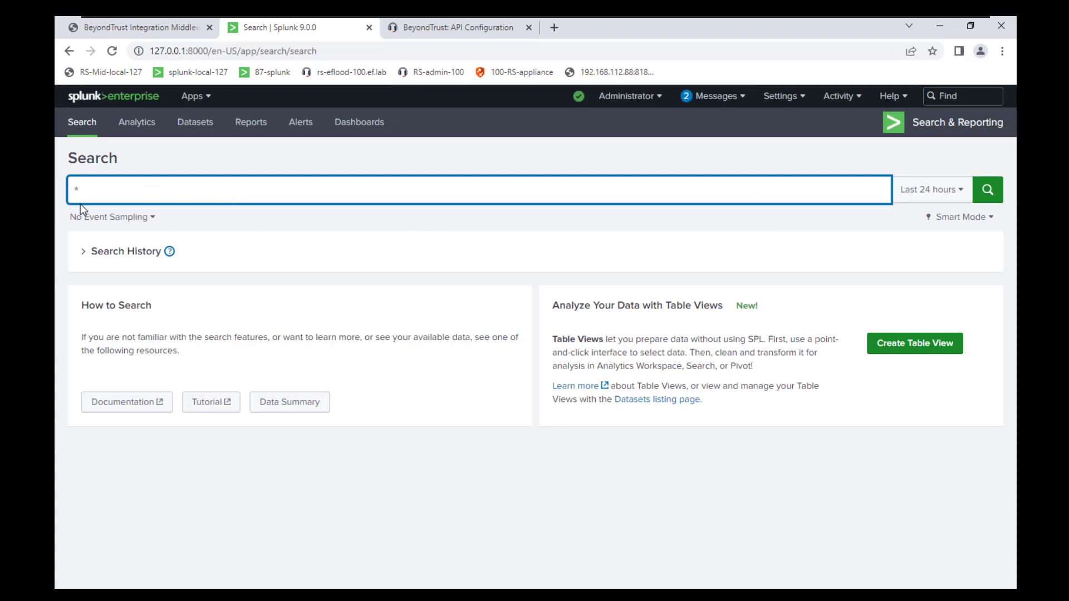
{"action": "left_click", "coordinate": [989, 196]}
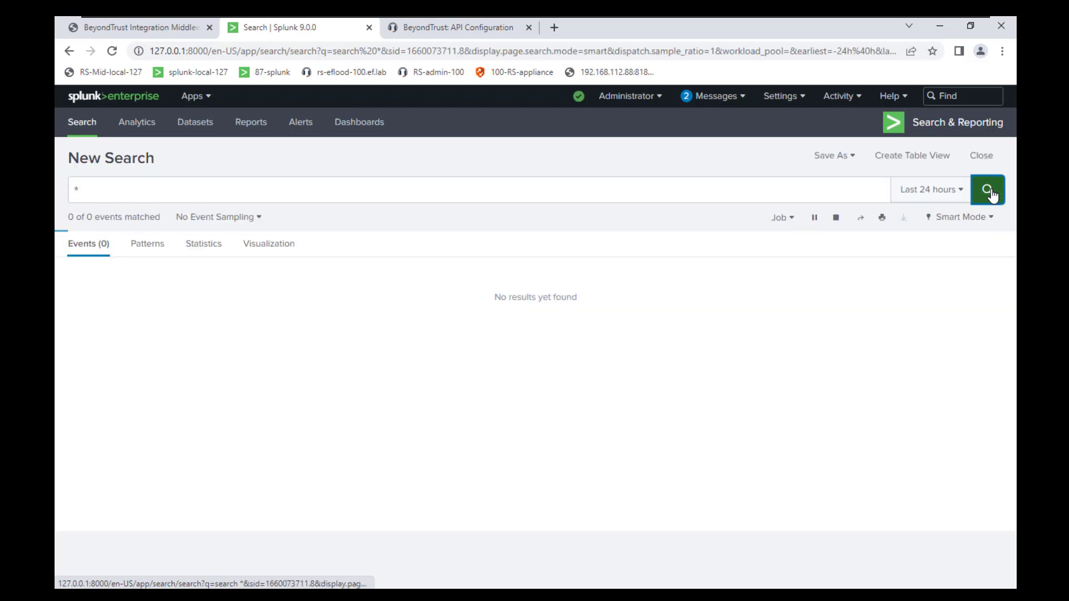
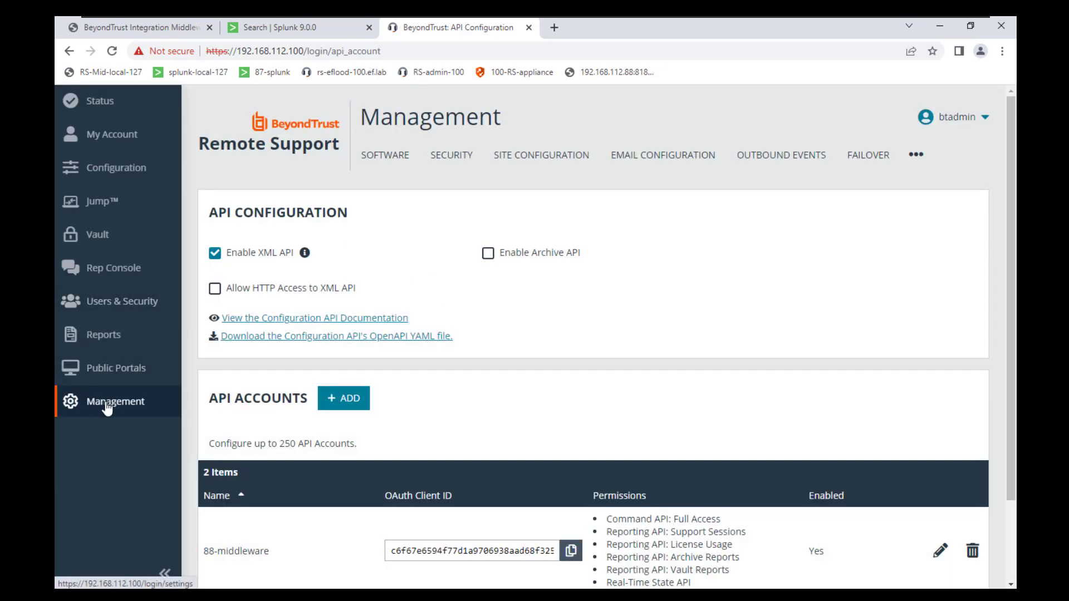
In BeyondTrust Remote Support management, open the outbound event HTTP recipient "port 8180" for editing
{"action": "left_click", "coordinate": [96, 415]}
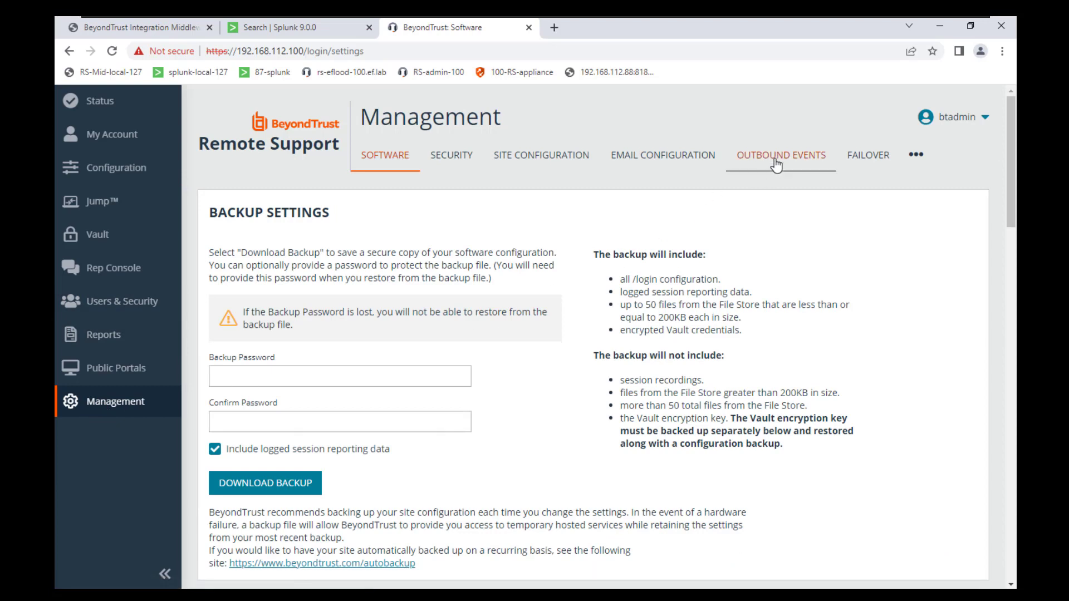
{"action": "left_click", "coordinate": [778, 164]}
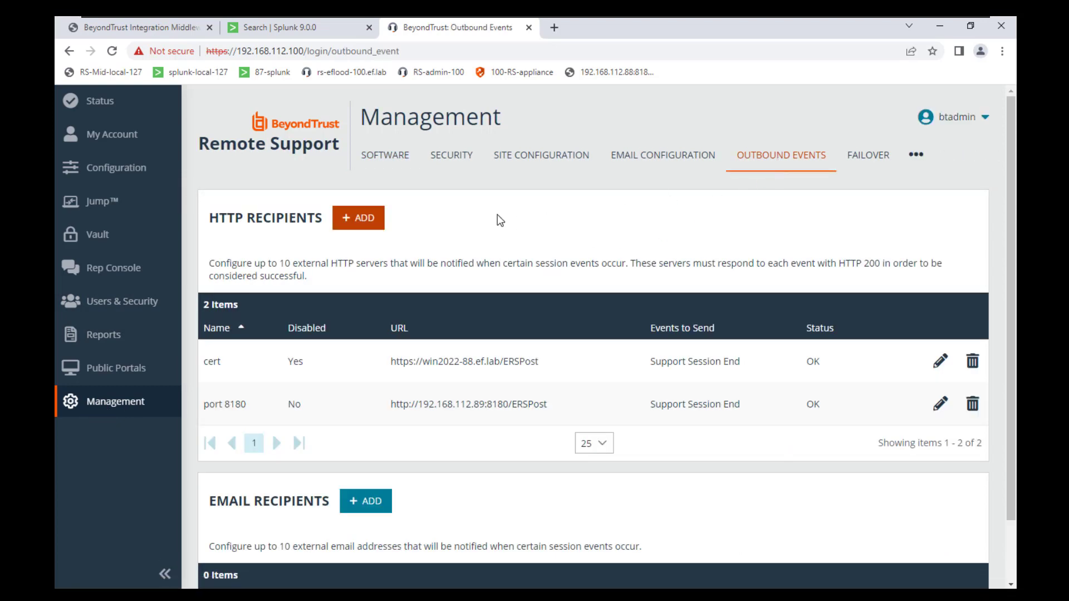
{"action": "left_click", "coordinate": [940, 404]}
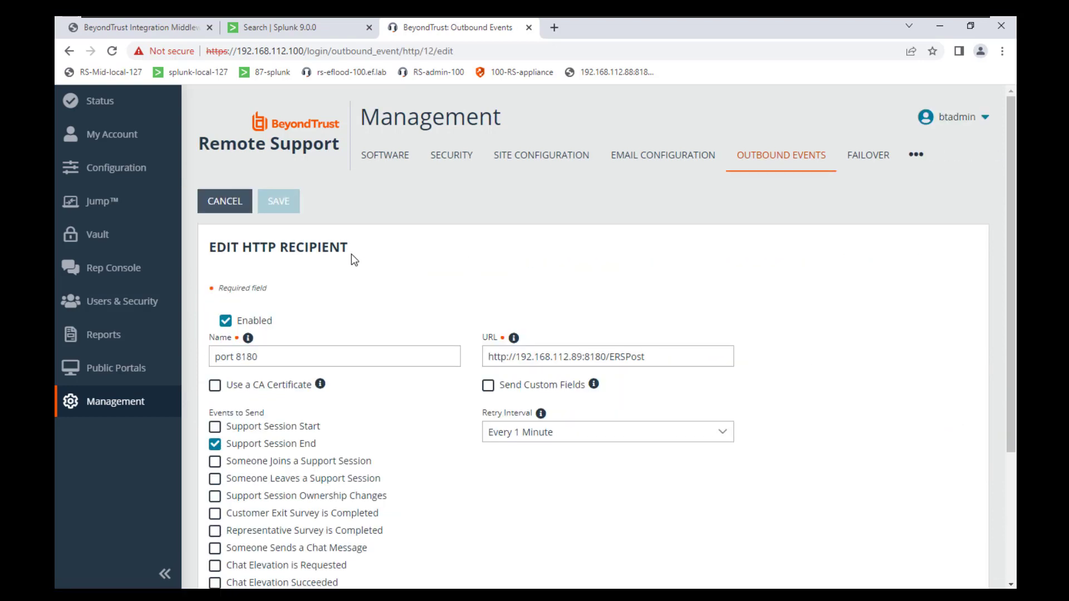
Examine the HTTP recipient's URL, including its host address and ERSPost path, along with the events to send and retry settings
{"action": "scroll", "coordinate": [362, 265], "scroll_direction": "down", "scroll_amount": 1}
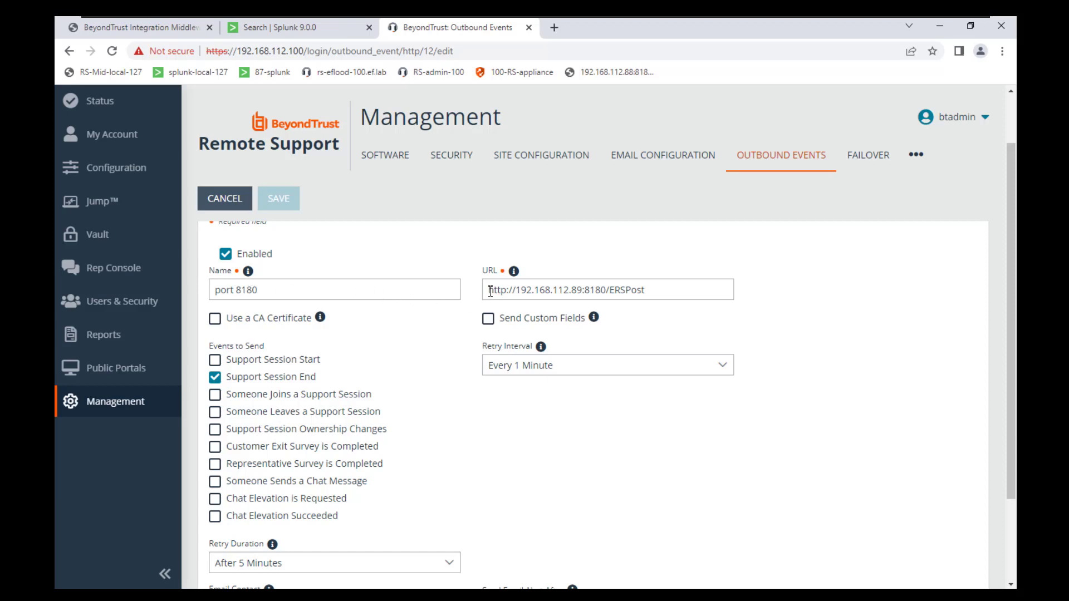
{"action": "left_click_drag", "start_coordinate": [488, 290], "coordinate": [665, 291]}
{"action": "left_click", "coordinate": [666, 291]}
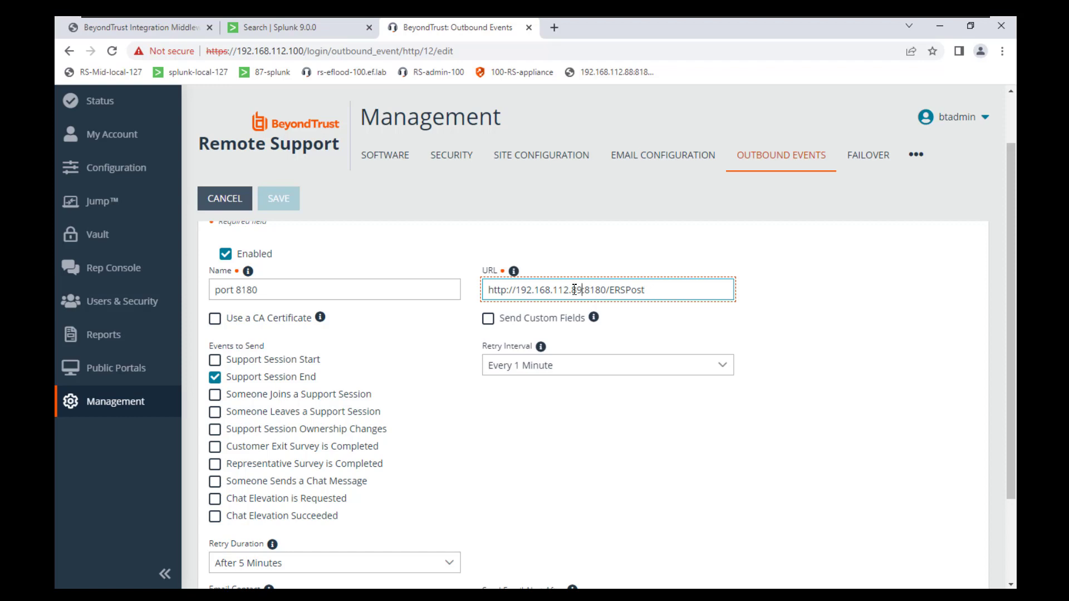
{"action": "left_click_drag", "start_coordinate": [575, 290], "coordinate": [515, 290]}
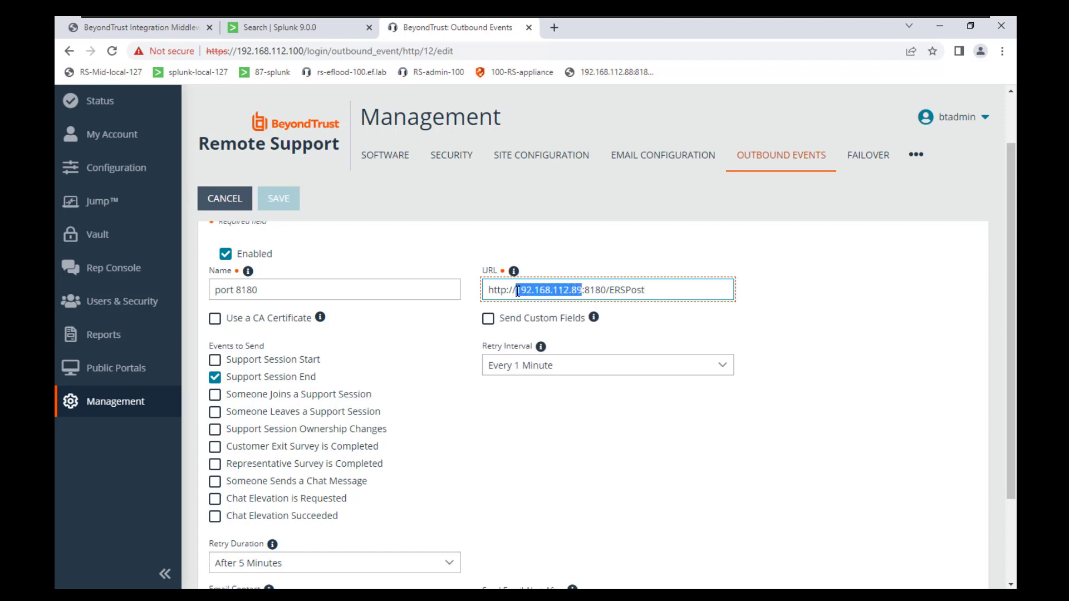
{"action": "left_click", "coordinate": [655, 293]}
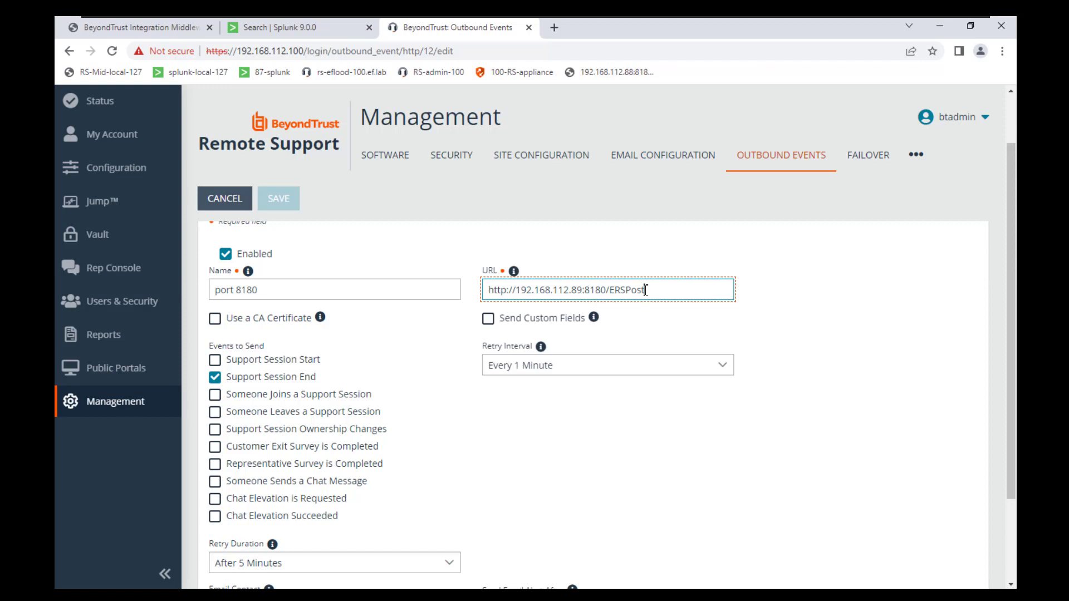
{"action": "left_click_drag", "start_coordinate": [647, 291], "coordinate": [612, 291]}
{"action": "left_click", "coordinate": [433, 331]}
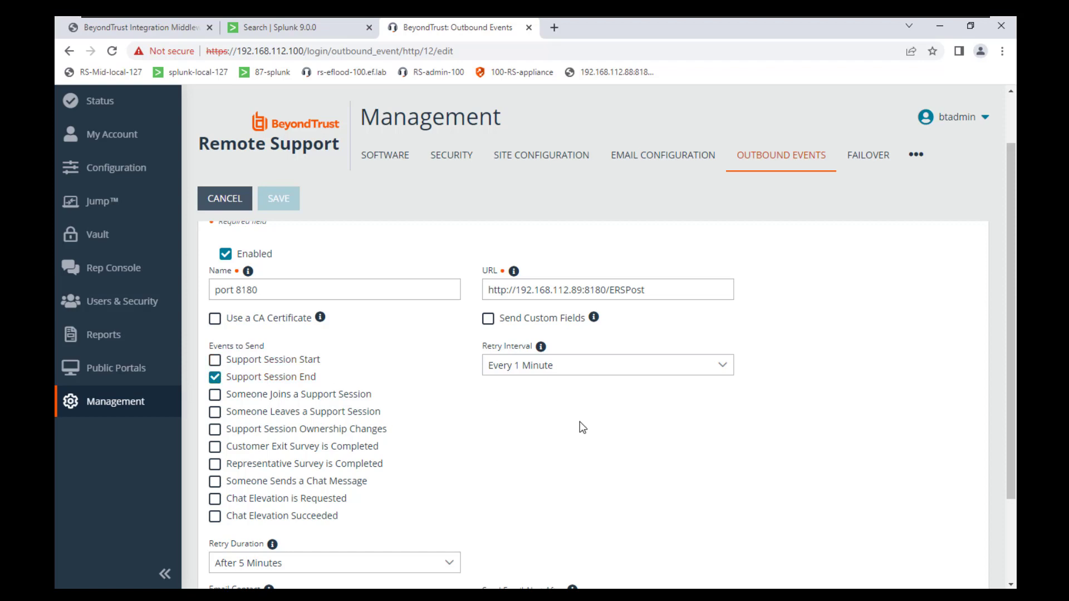
{"action": "scroll", "coordinate": [584, 423], "scroll_direction": "down", "scroll_amount": 2}
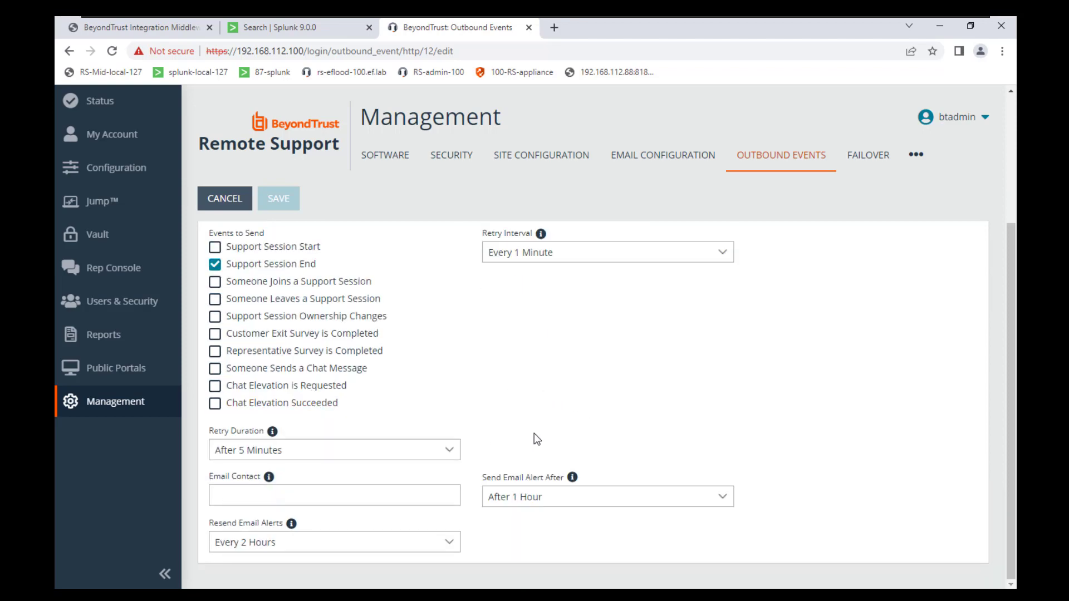
Compare the port in the middleware's Outbound Event Base Address with the one in the HTTP recipient's URL, and leave the recipient's edit form
{"action": "scroll", "coordinate": [509, 419], "scroll_direction": "up", "scroll_amount": 3}
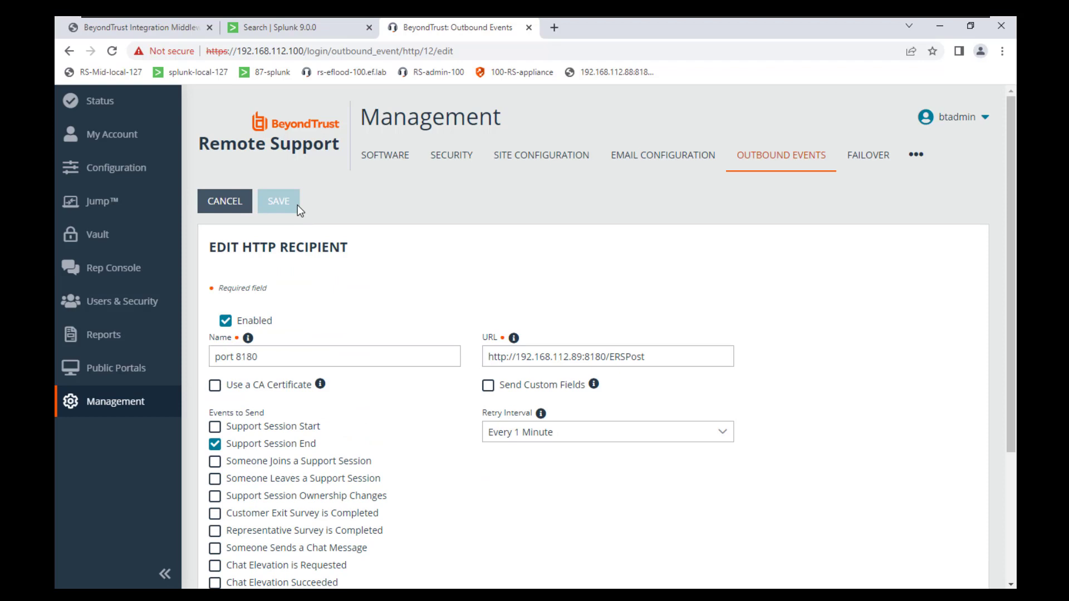
{"action": "left_click", "coordinate": [152, 27]}
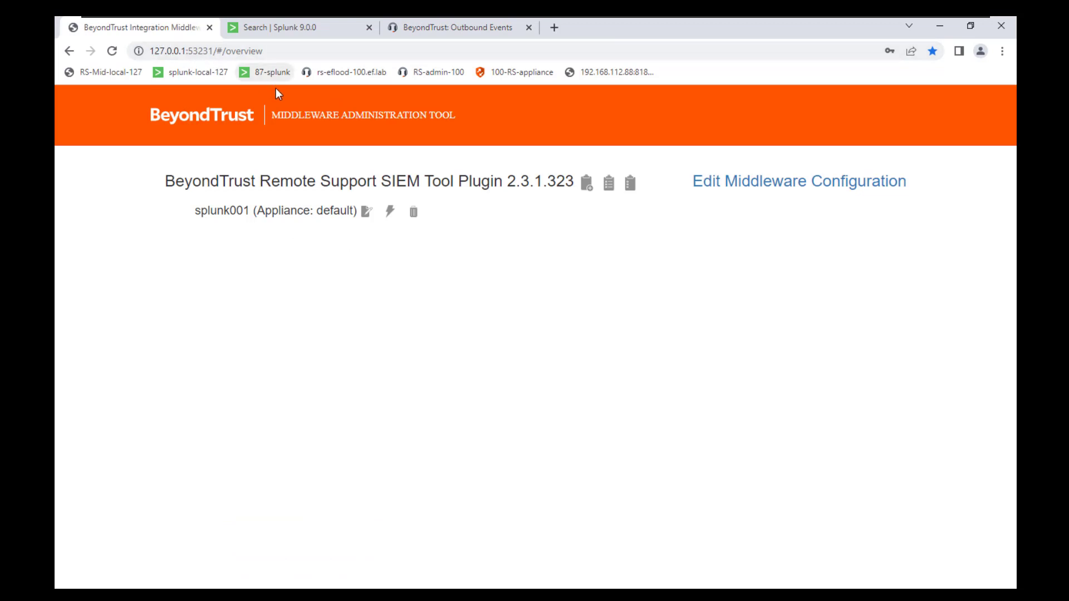
{"action": "left_click", "coordinate": [729, 191]}
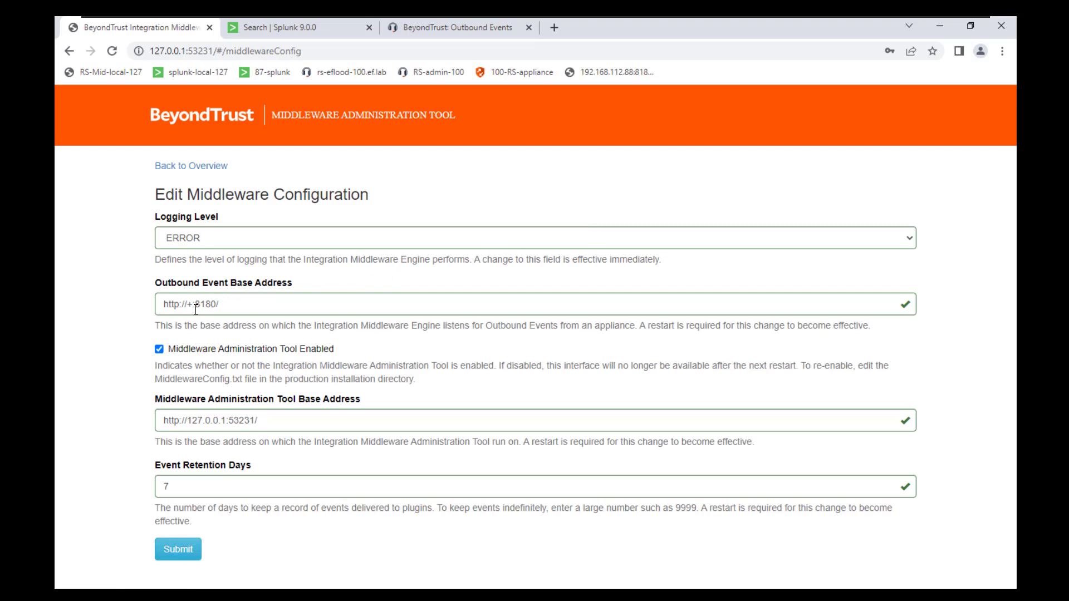
{"action": "left_click_drag", "start_coordinate": [193, 304], "coordinate": [217, 305]}
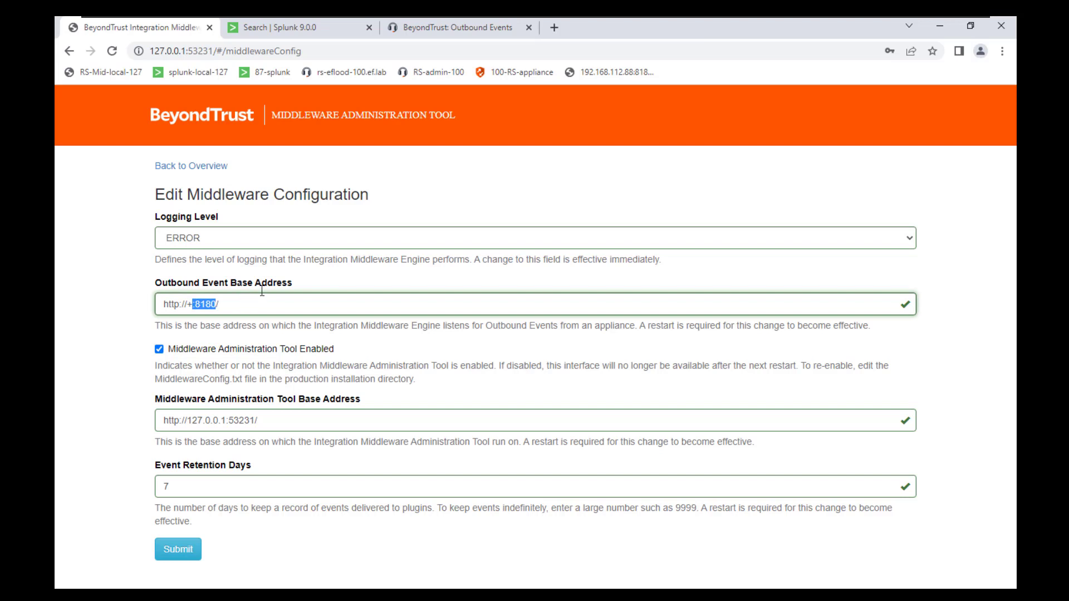
{"action": "left_click", "coordinate": [419, 29]}
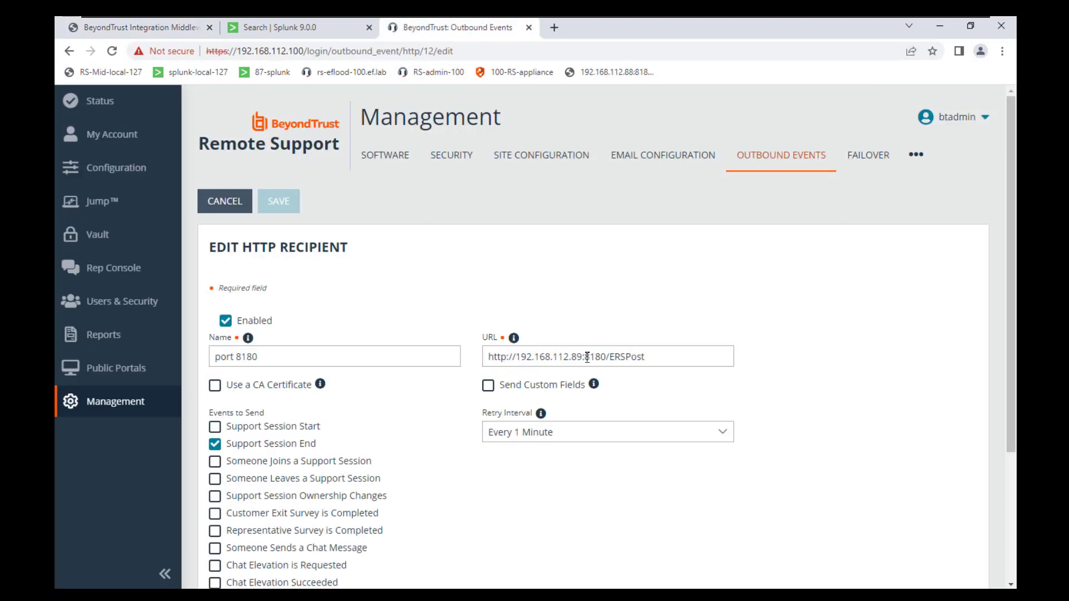
{"action": "left_click_drag", "start_coordinate": [583, 356], "coordinate": [606, 359]}
{"action": "left_click", "coordinate": [662, 356]}
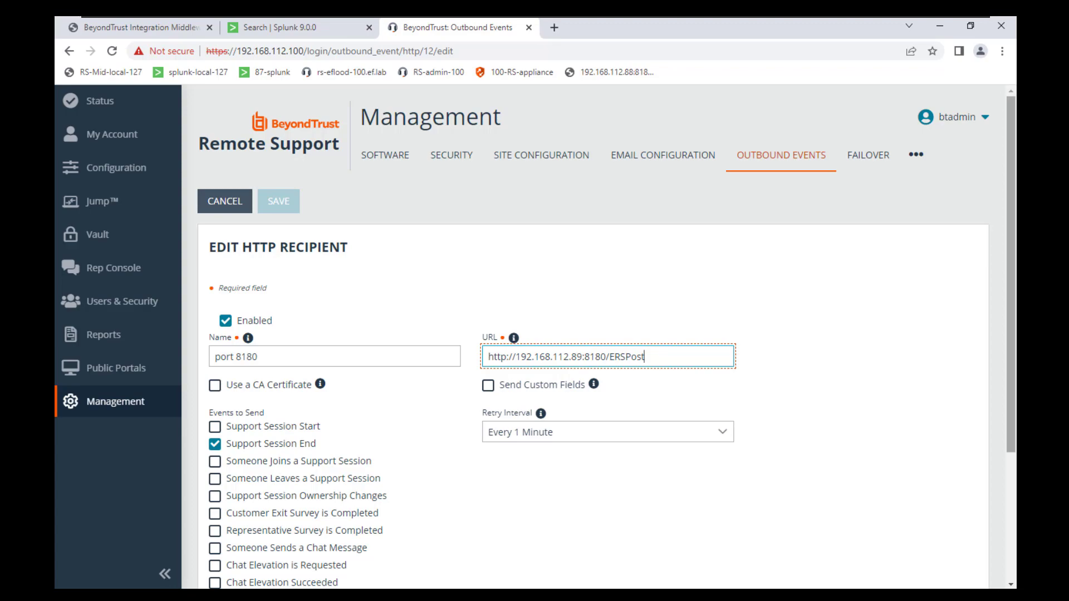
{"action": "key", "text": "Return"}
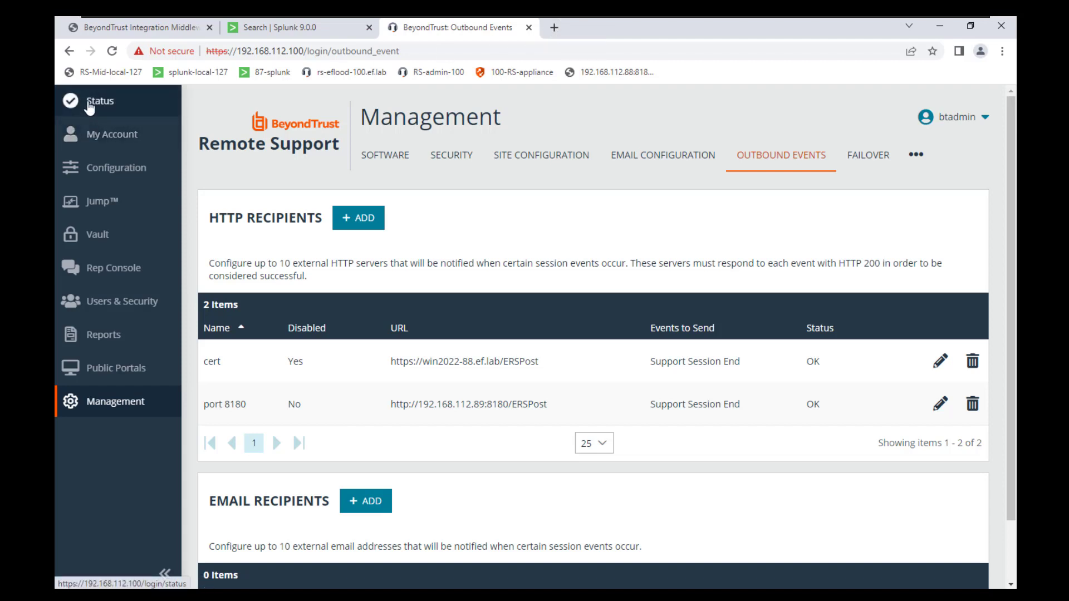
Launch the Web Rep Console from My Account and show the Personal session queue
{"action": "left_click", "coordinate": [106, 135]}
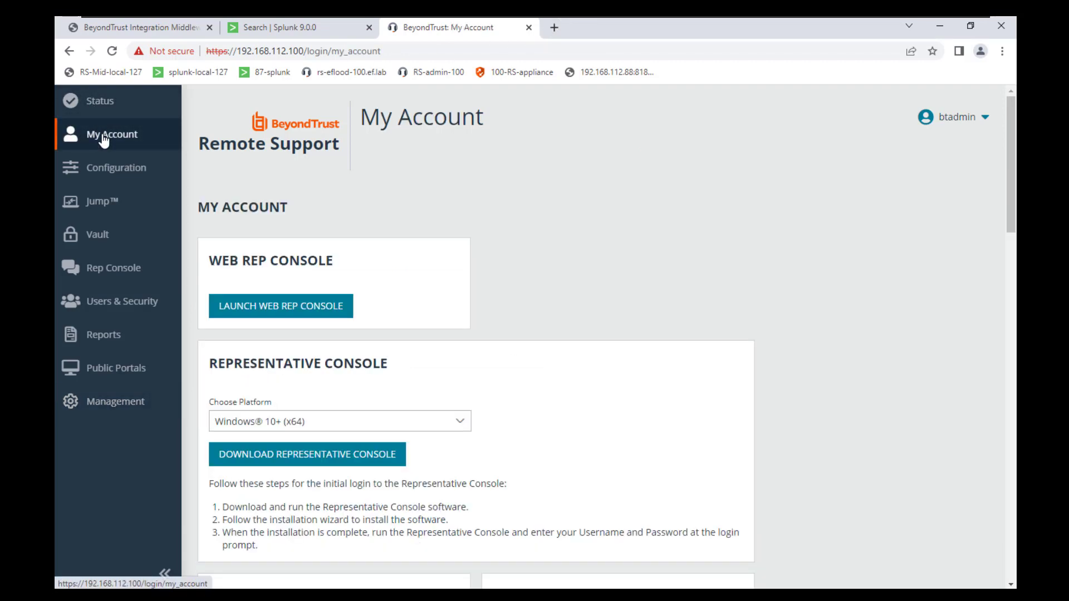
{"action": "left_click", "coordinate": [303, 312]}
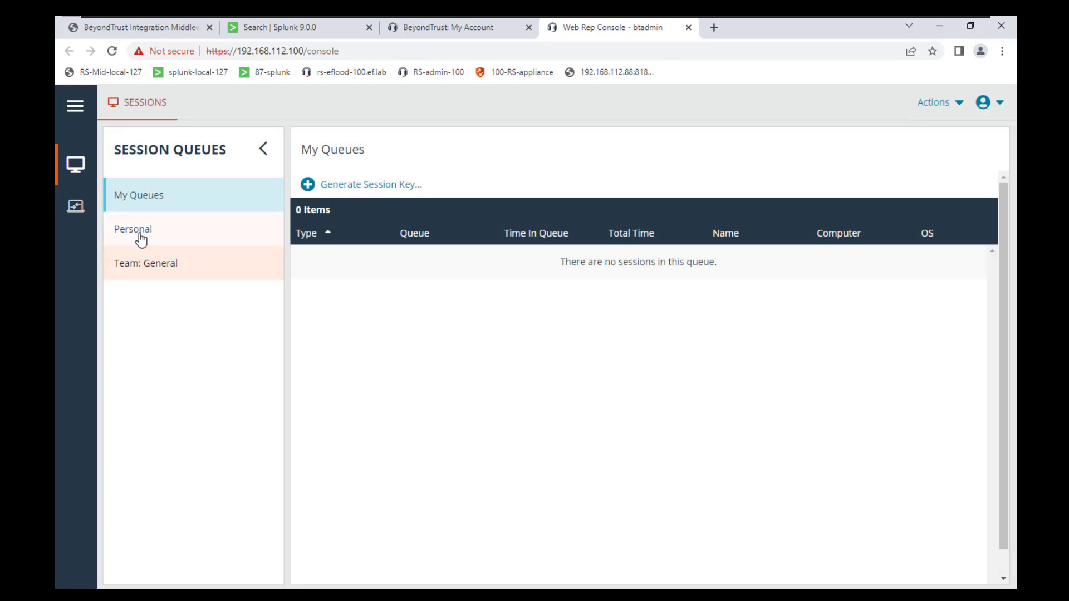
{"action": "left_click", "coordinate": [135, 236]}
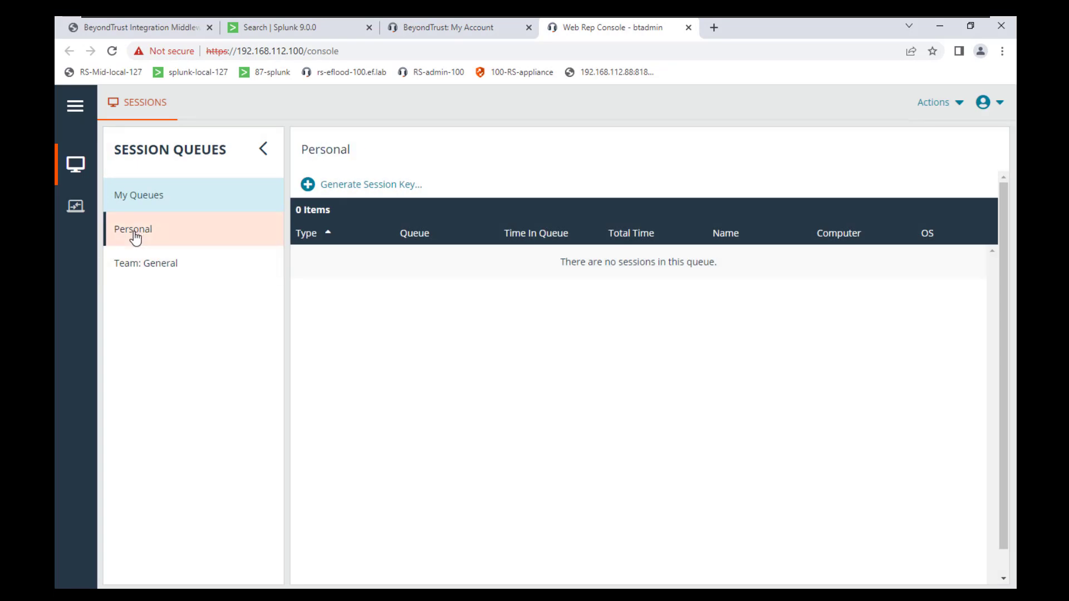
Start a session with the WIN10V123 jump client from the Servers jump group, allowing the site's notifications
{"action": "left_click", "coordinate": [76, 206]}
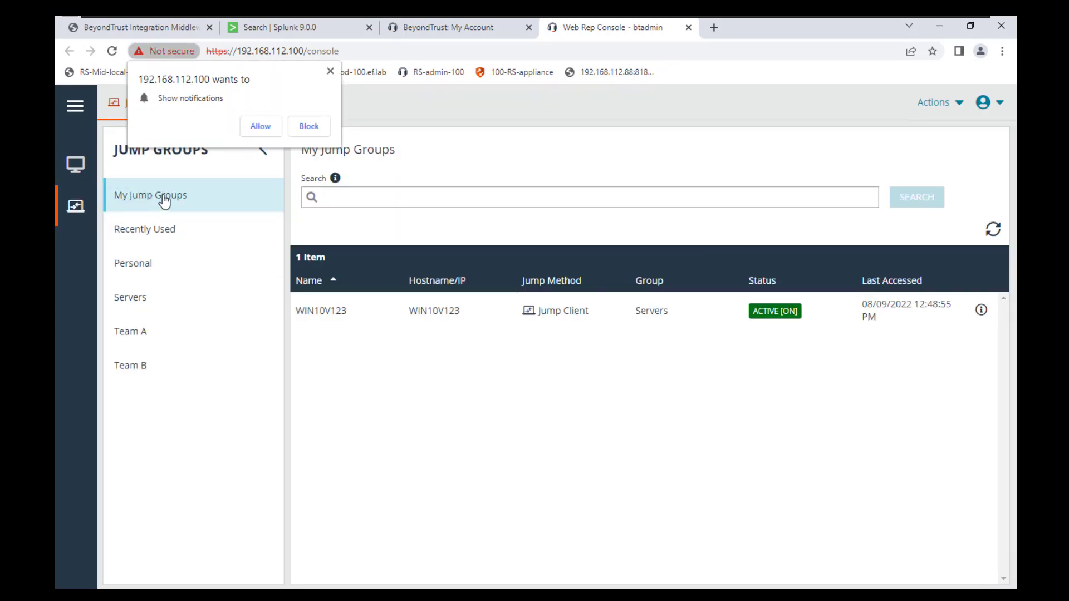
{"action": "left_click", "coordinate": [257, 132]}
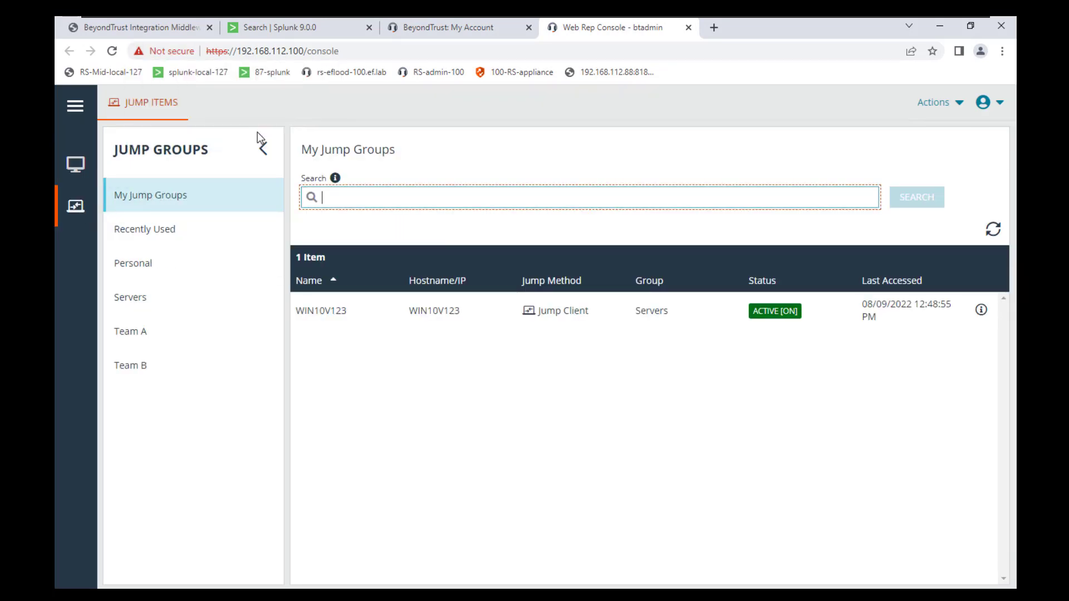
{"action": "left_click", "coordinate": [155, 308]}
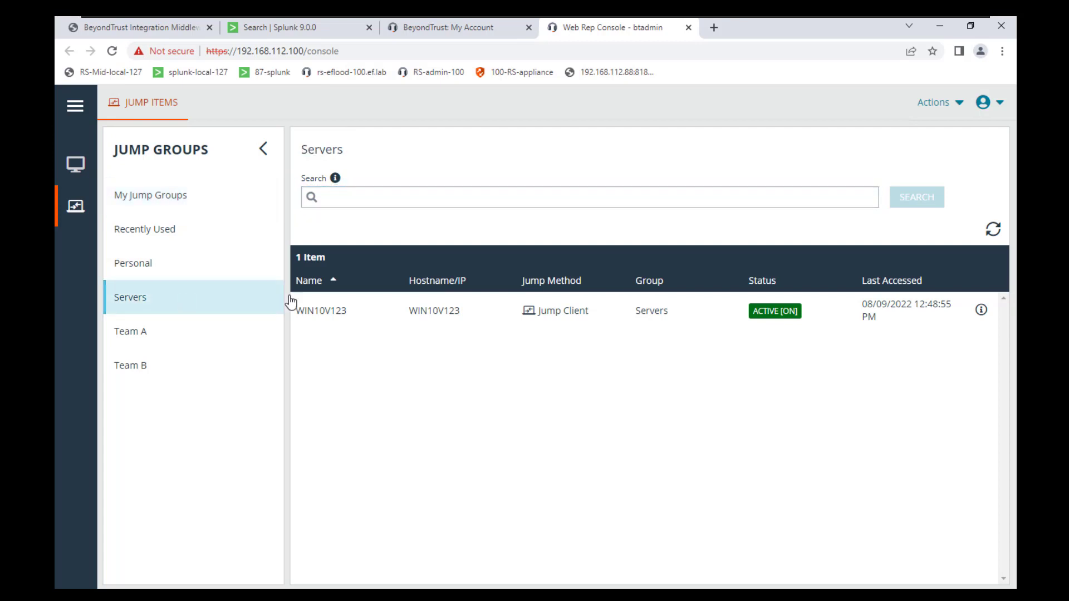
{"action": "double_click", "coordinate": [371, 313]}
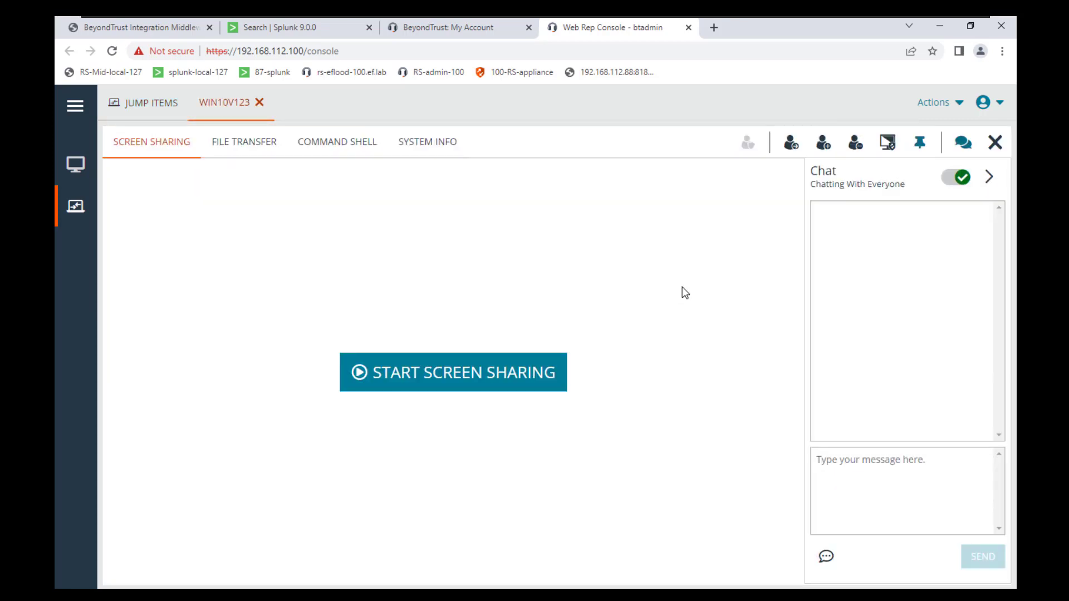
Start screen sharing, file transfer, the command shell and system info on WIN10V123, and end the session
{"action": "left_click", "coordinate": [508, 377]}
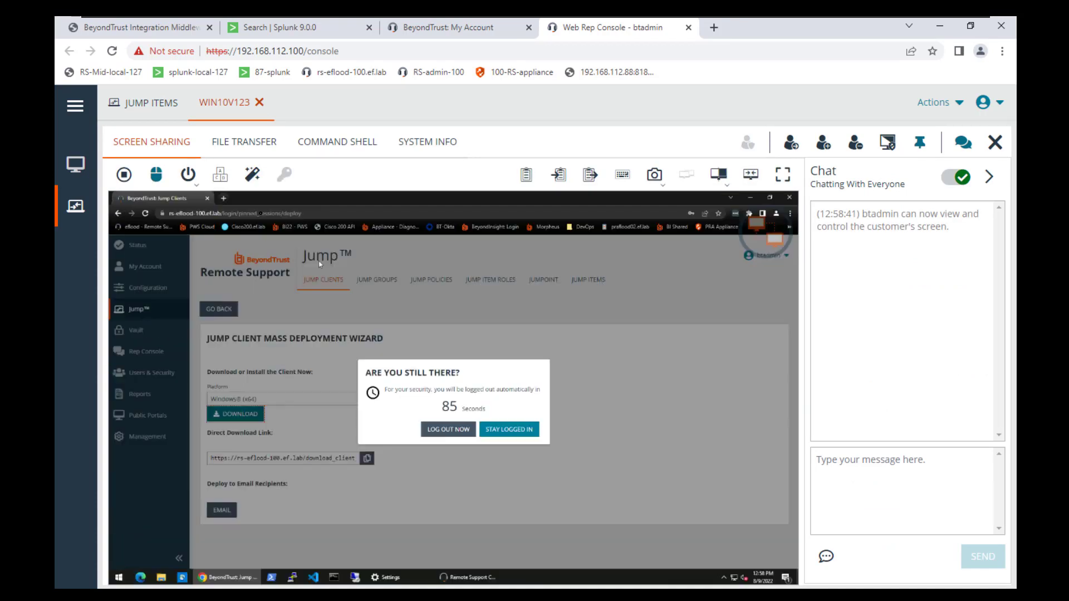
{"action": "left_click", "coordinate": [224, 142]}
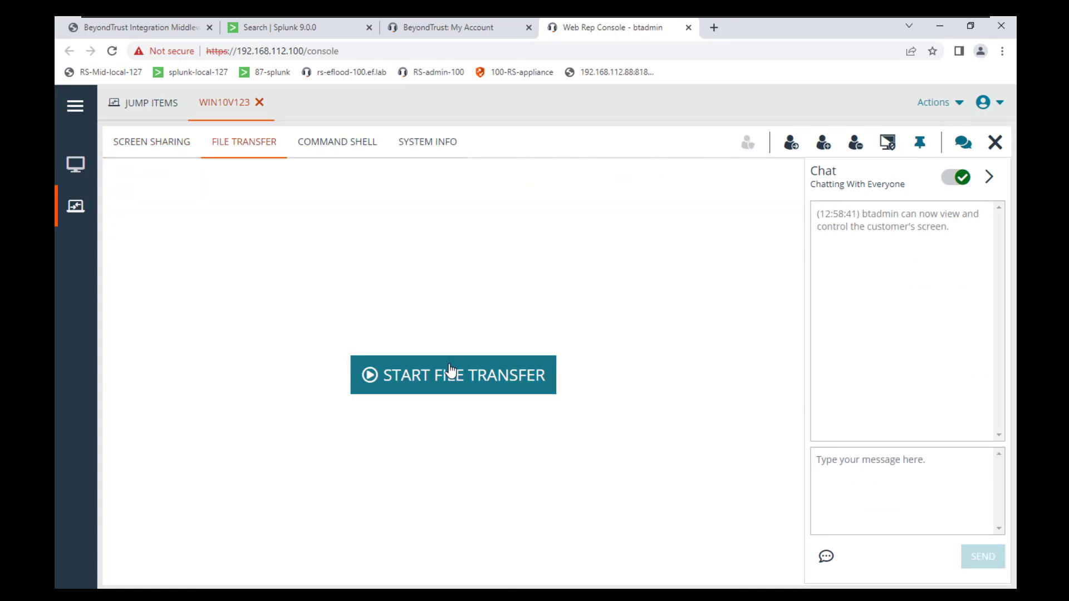
{"action": "left_click", "coordinate": [451, 370]}
{"action": "left_click", "coordinate": [336, 142]}
{"action": "left_click", "coordinate": [432, 375]}
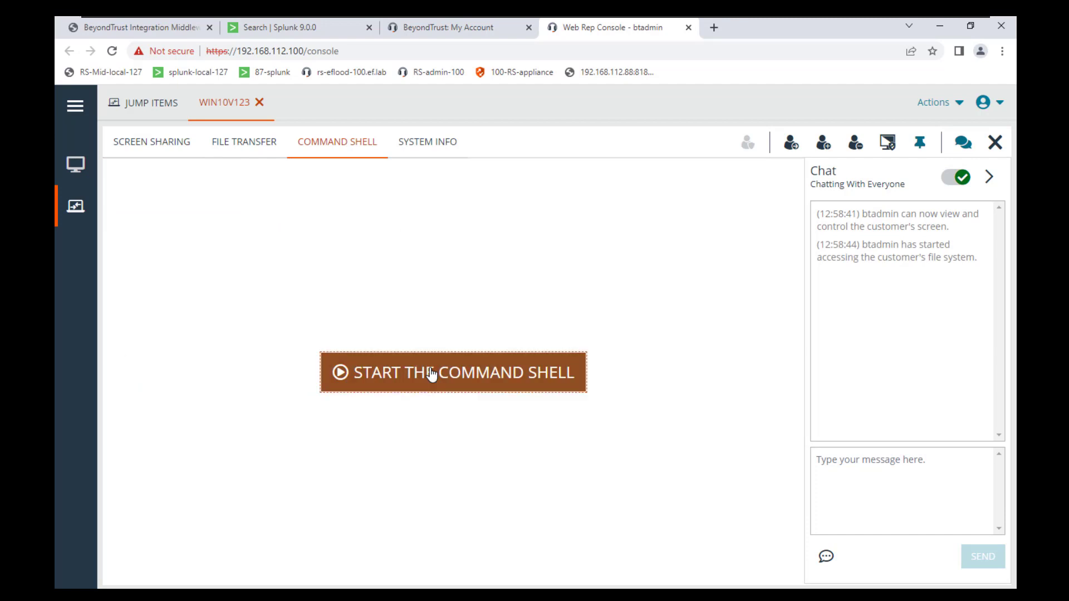
{"action": "left_click", "coordinate": [445, 152]}
{"action": "left_click", "coordinate": [444, 372]}
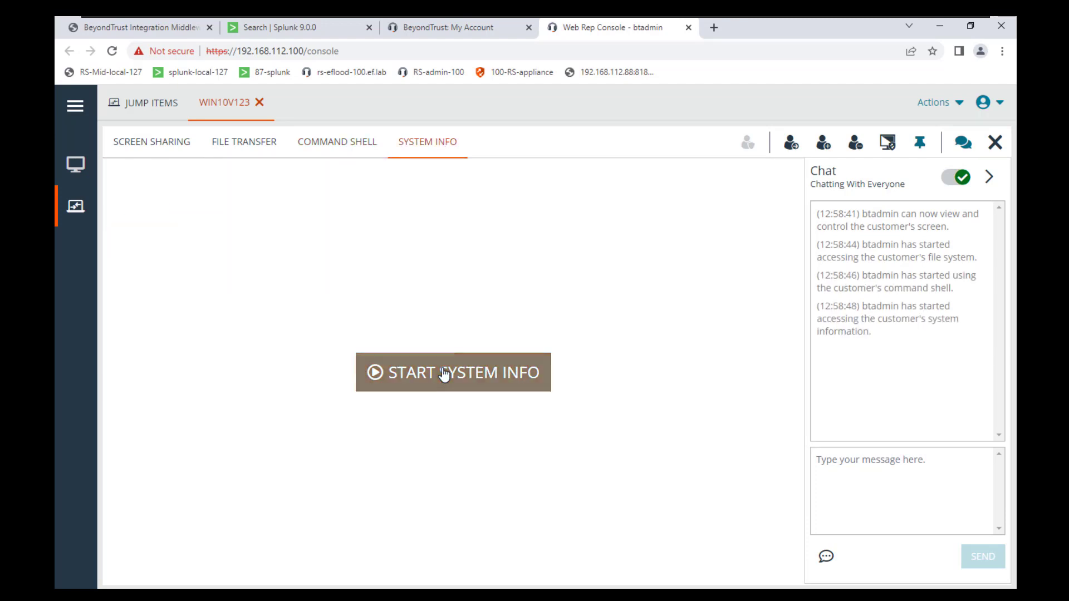
{"action": "left_click", "coordinate": [259, 103]}
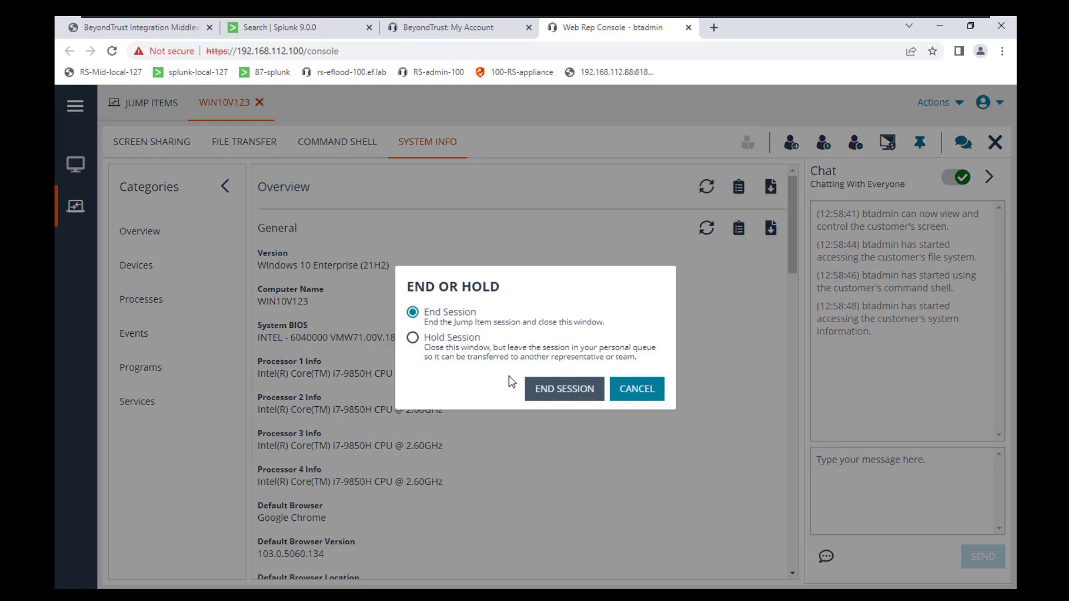
{"action": "left_click", "coordinate": [555, 390]}
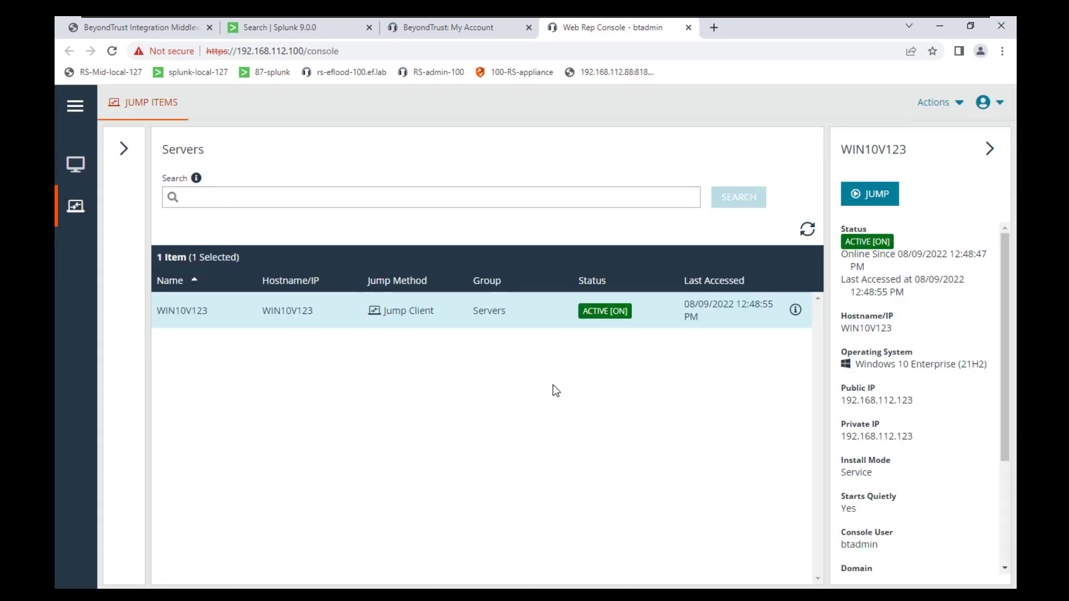
Switch to Splunk and rerun the * search over the last 24 hours
{"action": "key", "text": "ctrl+2"}
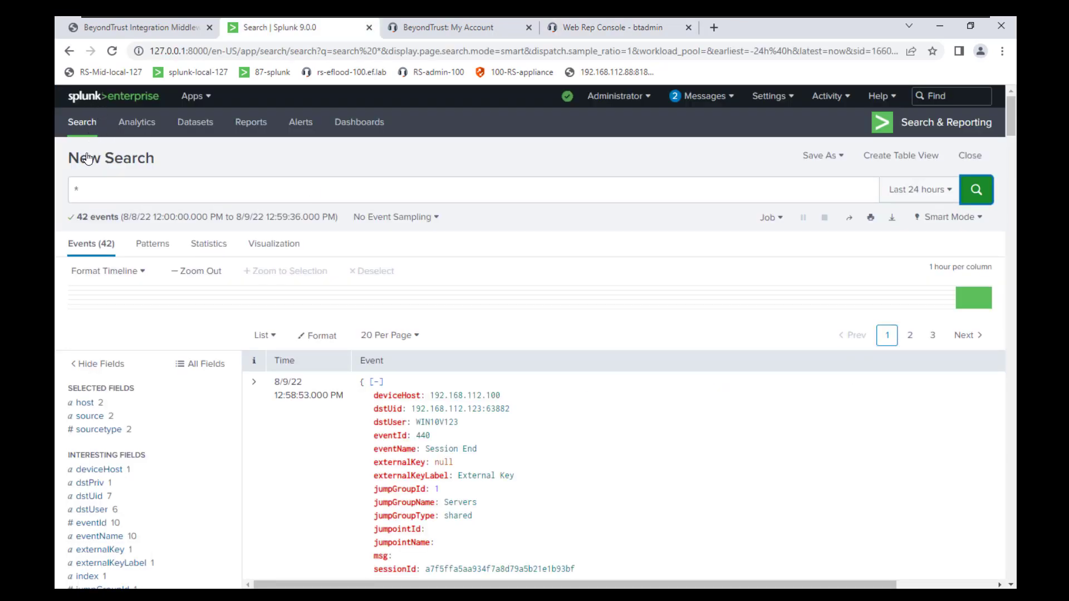
{"action": "left_click", "coordinate": [83, 189]}
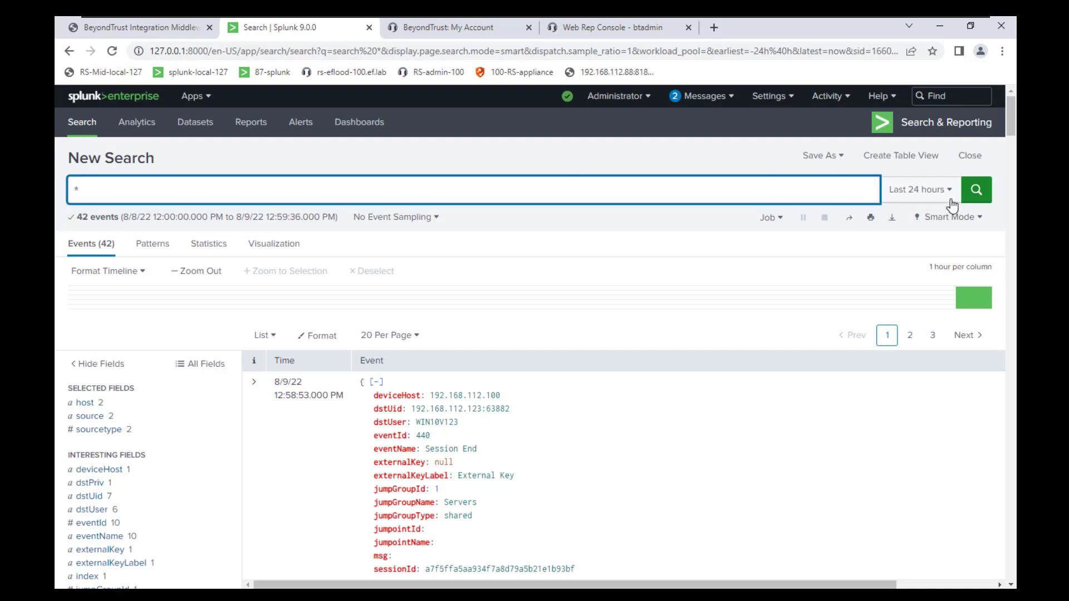
{"action": "left_click", "coordinate": [976, 190]}
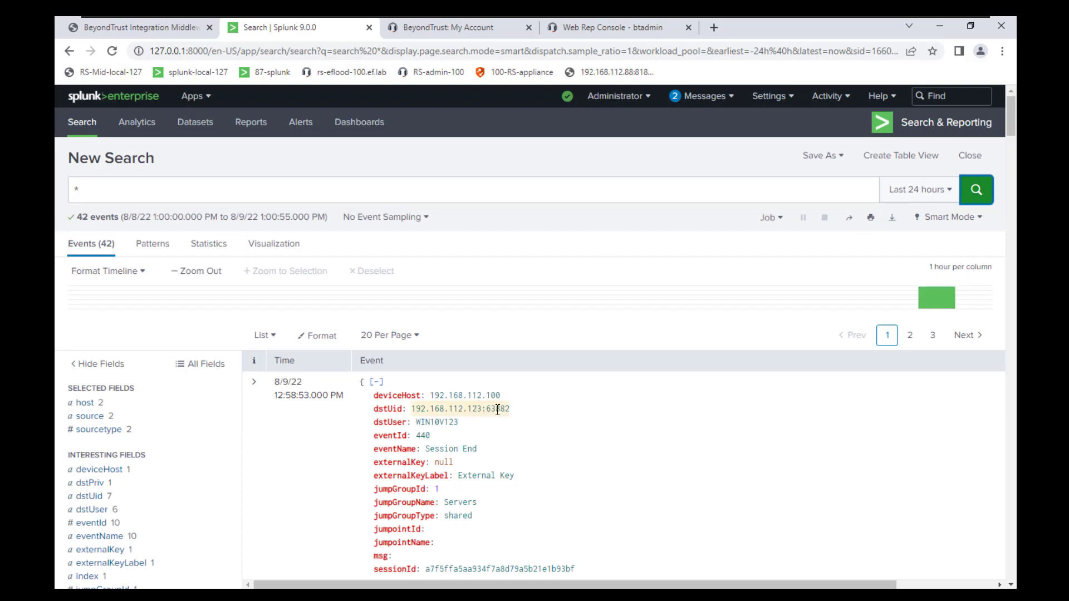
Examine the details of the newest Session End event and the Conference Member Departed event in the search results
{"action": "scroll", "coordinate": [499, 406], "scroll_direction": "down", "scroll_amount": 1}
{"action": "scroll", "coordinate": [499, 392], "scroll_direction": "down", "scroll_amount": 2}
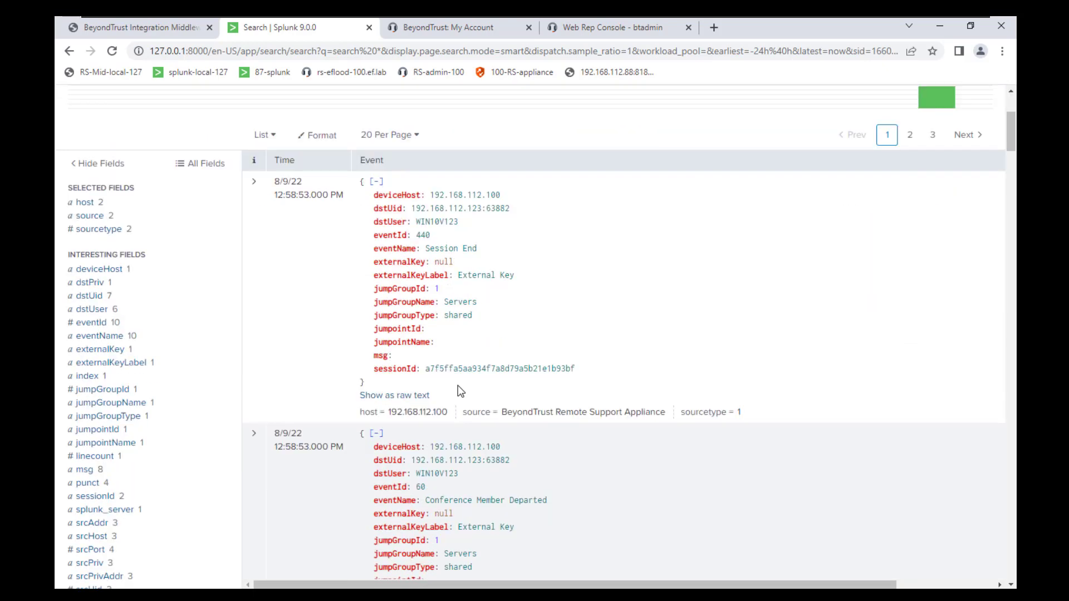
{"action": "left_click", "coordinate": [253, 183]}
{"action": "scroll", "coordinate": [338, 216], "scroll_direction": "down", "scroll_amount": 4}
{"action": "scroll", "coordinate": [554, 334], "scroll_direction": "down", "scroll_amount": 5}
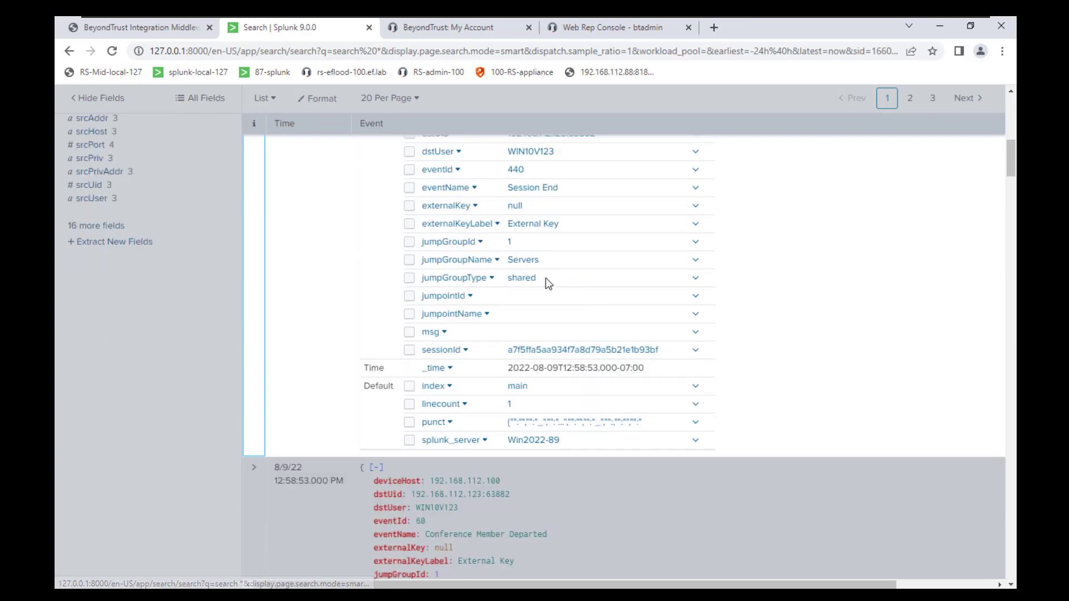
{"action": "left_click", "coordinate": [254, 269]}
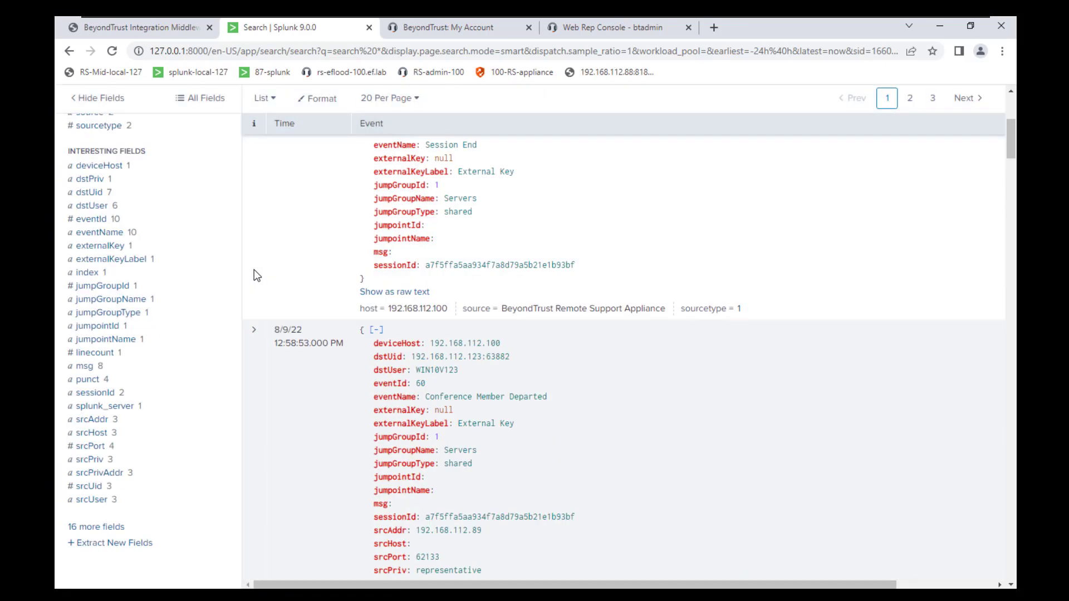
{"action": "scroll", "coordinate": [256, 384], "scroll_direction": "up", "scroll_amount": 2}
{"action": "left_click", "coordinate": [256, 405]}
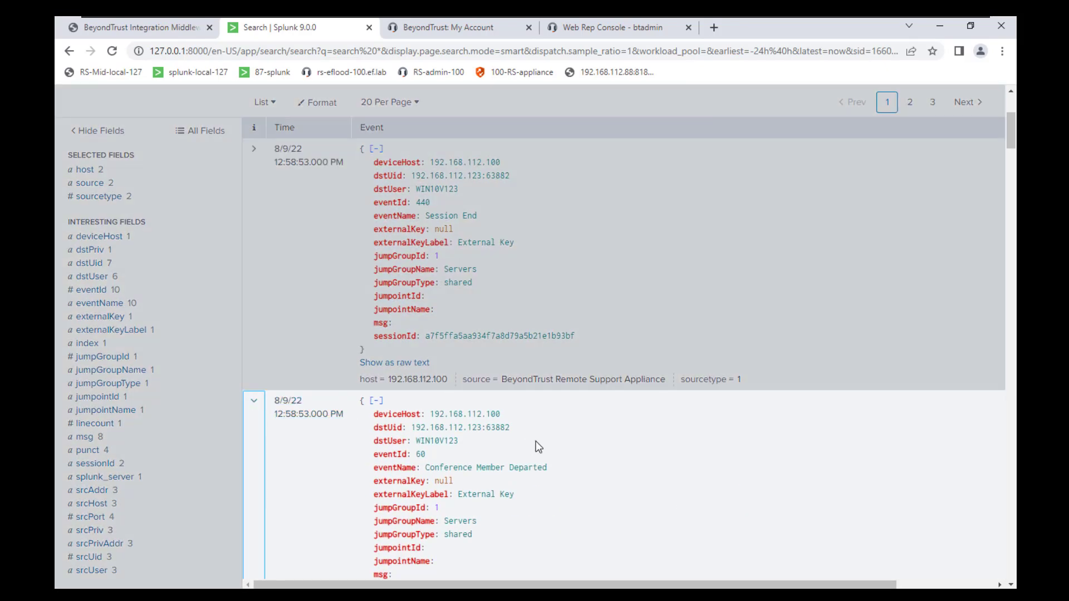
{"action": "scroll", "coordinate": [537, 441], "scroll_direction": "down", "scroll_amount": 5}
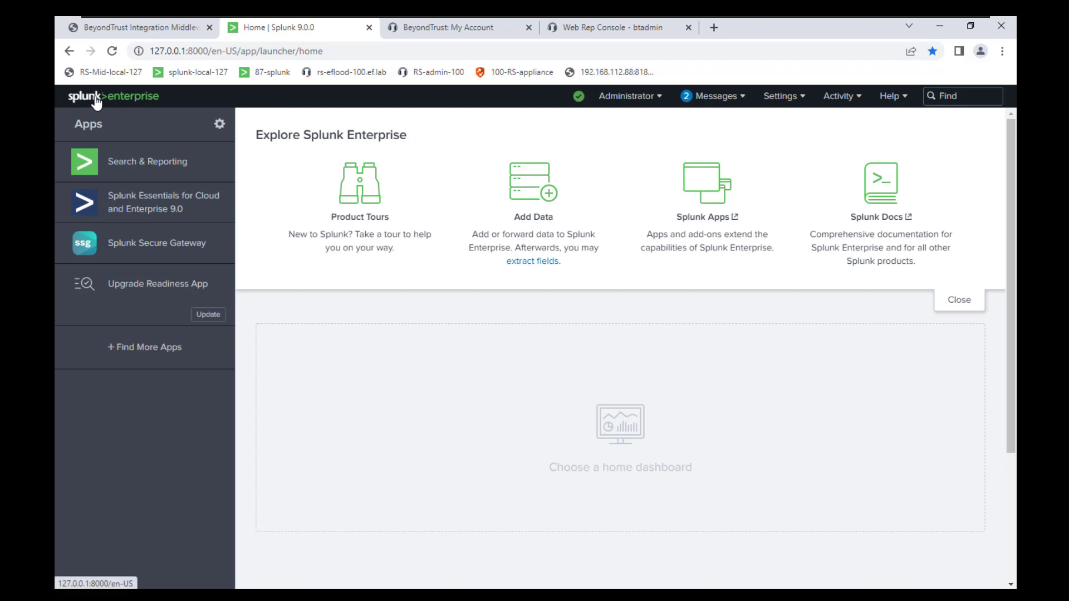
Find the BeyondTrust Remote Support Dashboard among the Splunk apps by searching for "remote support", install it and restart Splunk
{"action": "left_click", "coordinate": [711, 196]}
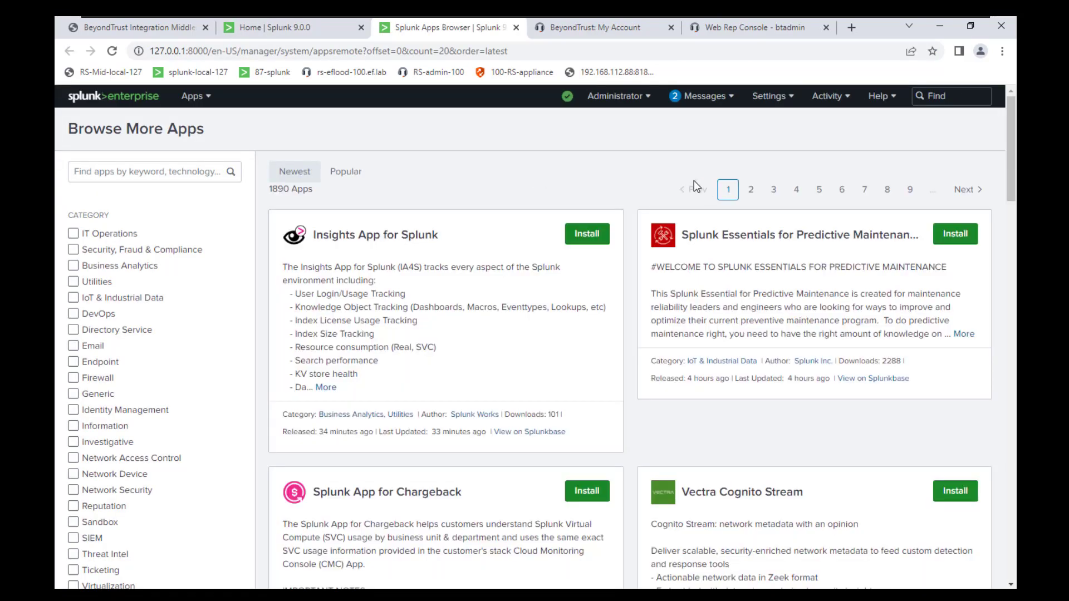
{"action": "left_click", "coordinate": [172, 181]}
{"action": "type", "text": "remote support"}
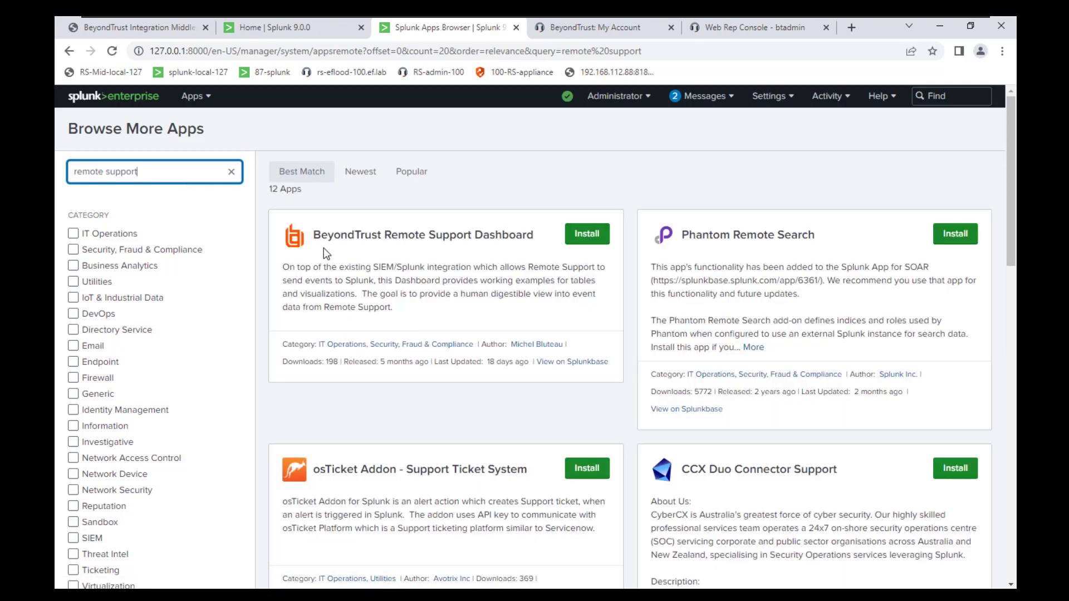
{"action": "left_click", "coordinate": [574, 241]}
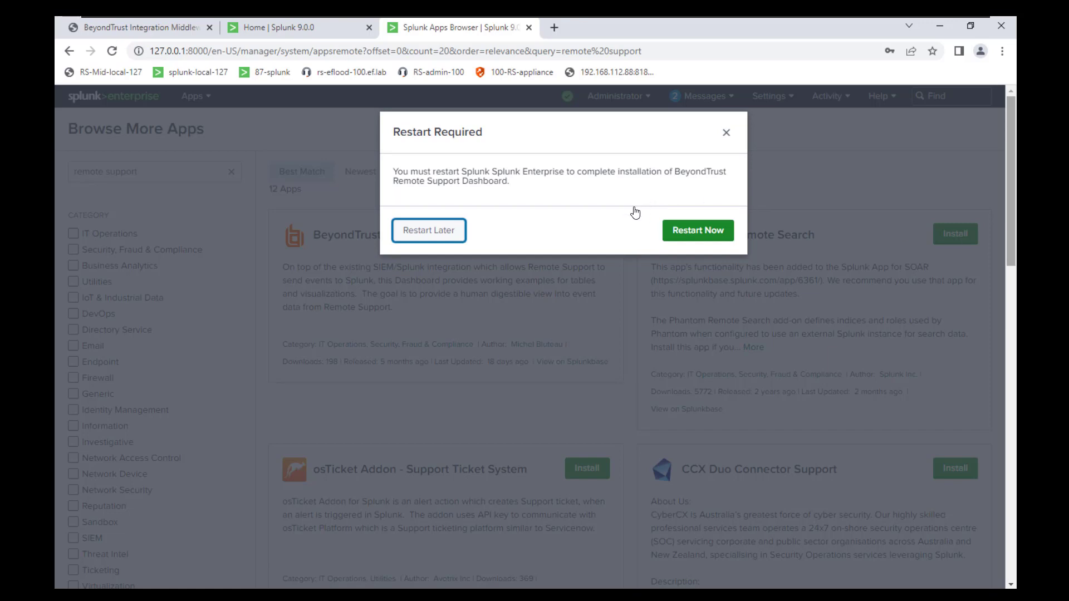
{"action": "left_click", "coordinate": [688, 236]}
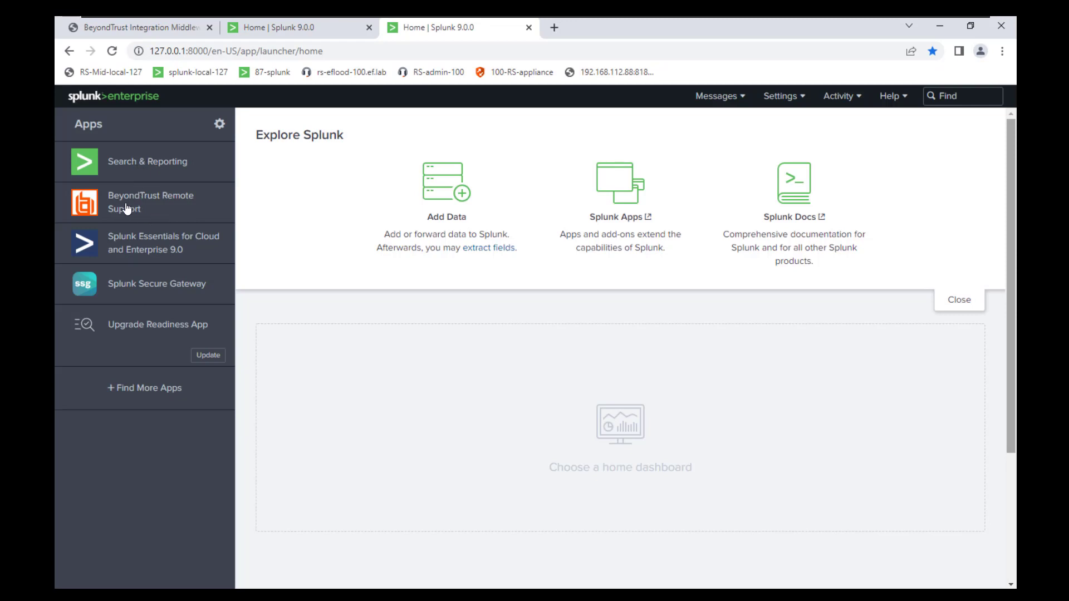
Open the BeyondTrust Remote Support app and view its BeyondTrust RS Syslog Reports dashboard
{"action": "left_click", "coordinate": [165, 210]}
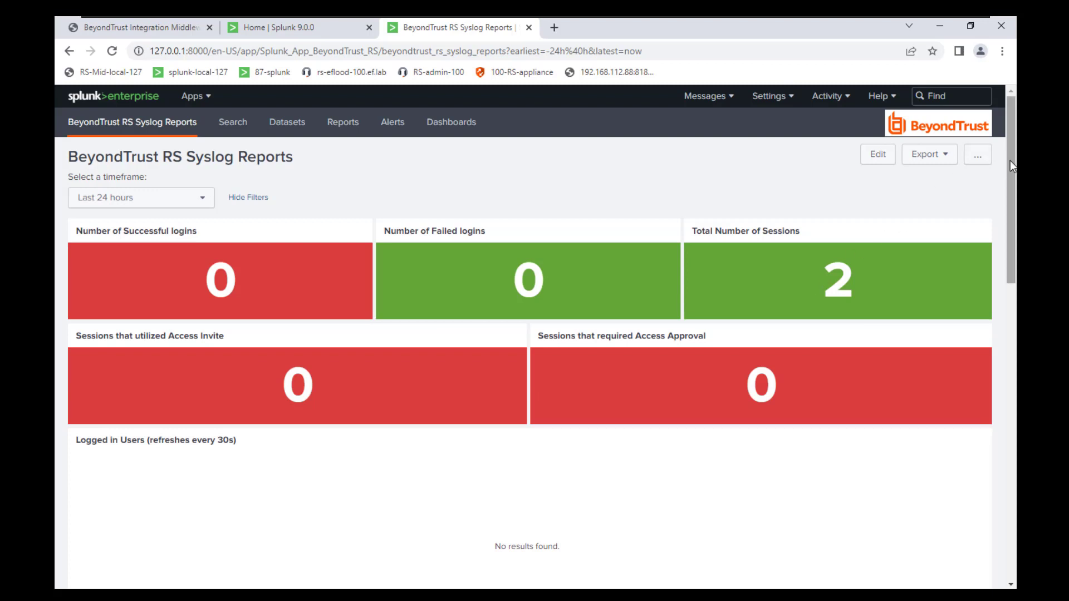
{"action": "mouse_move", "coordinate": [1010, 160]}
{"action": "left_mouse_down"}
{"action": "mouse_move", "coordinate": [1017, 353]}
{"action": "mouse_move", "coordinate": [1017, 157]}
{"action": "left_mouse_up"}
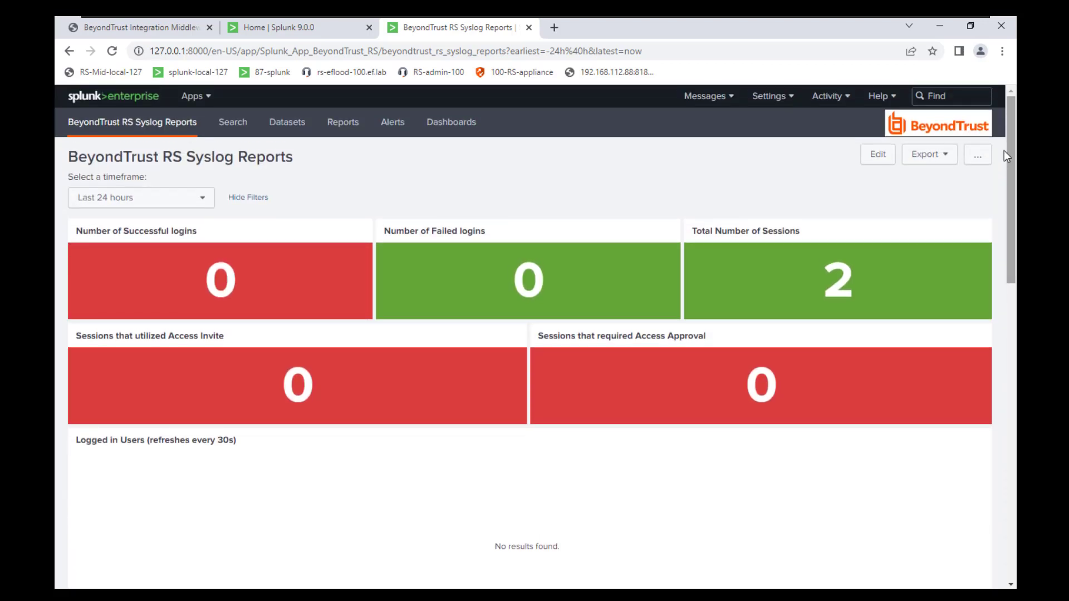